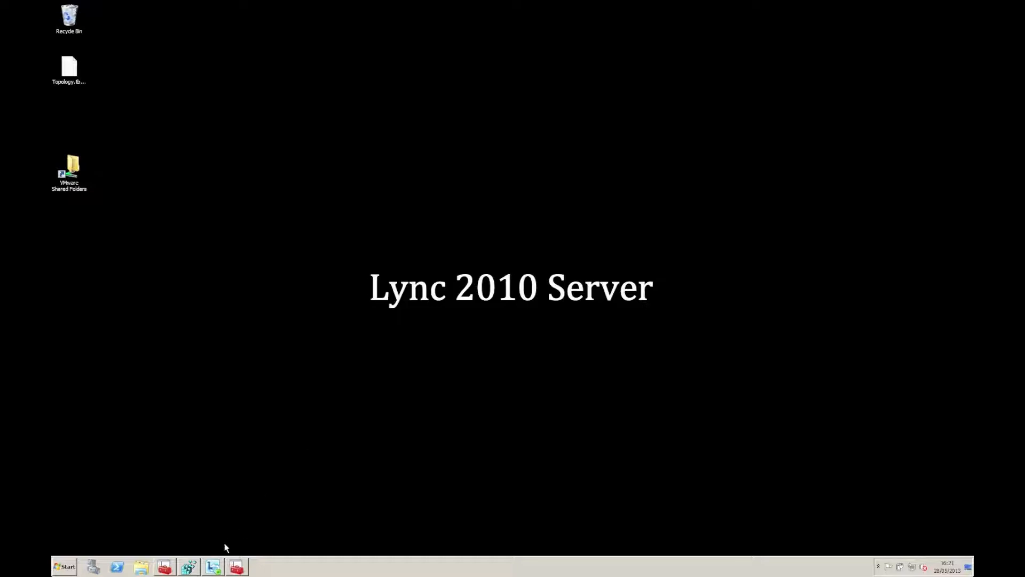
Step: Search Lync for the contact by name, check its Call actions, then minimize the Lync window
click(211, 565)
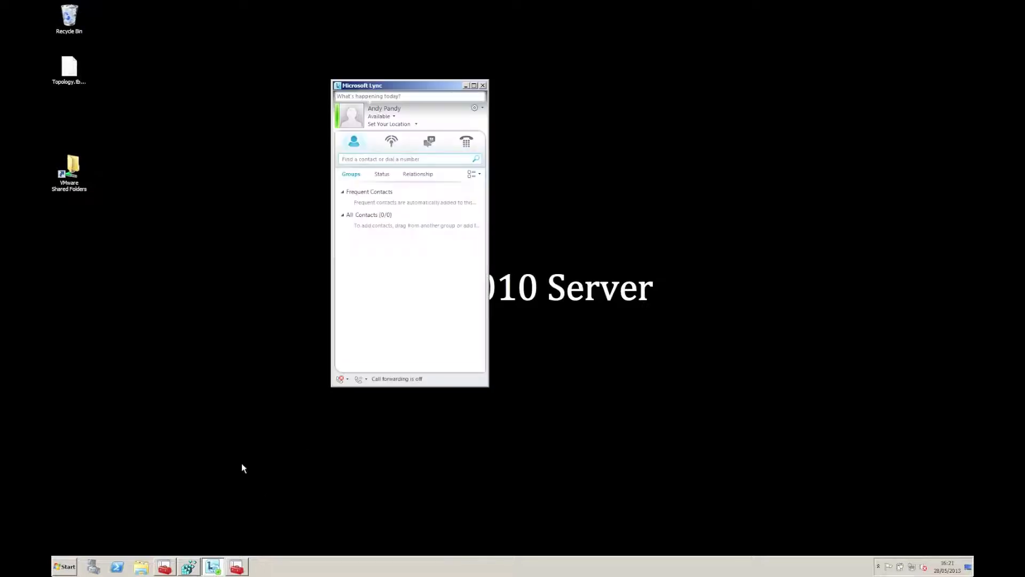
text(der)
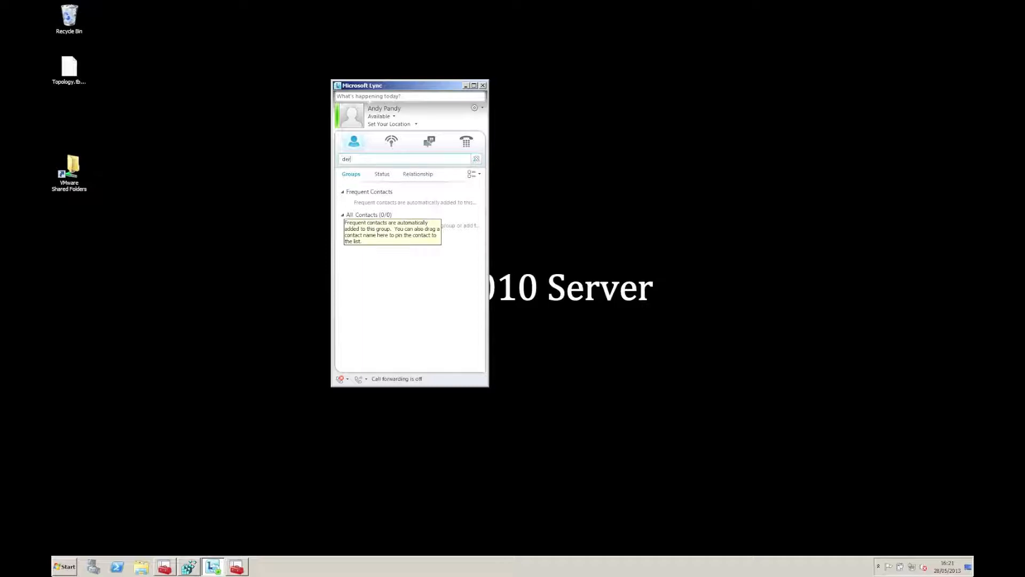
text(ek)
right_click(388, 180)
mouse_move(402, 210)
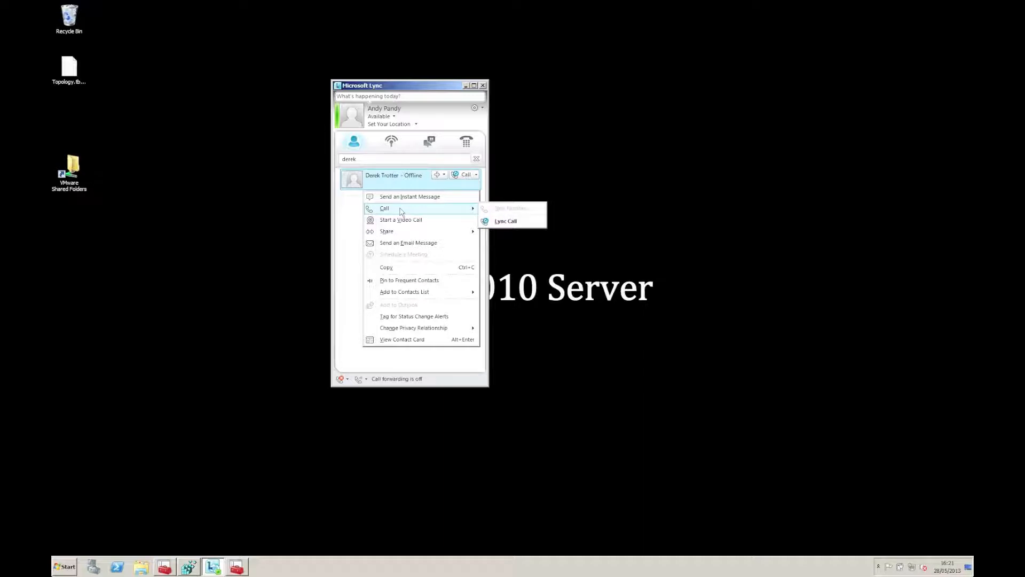
key(Escape)
key(Escape)
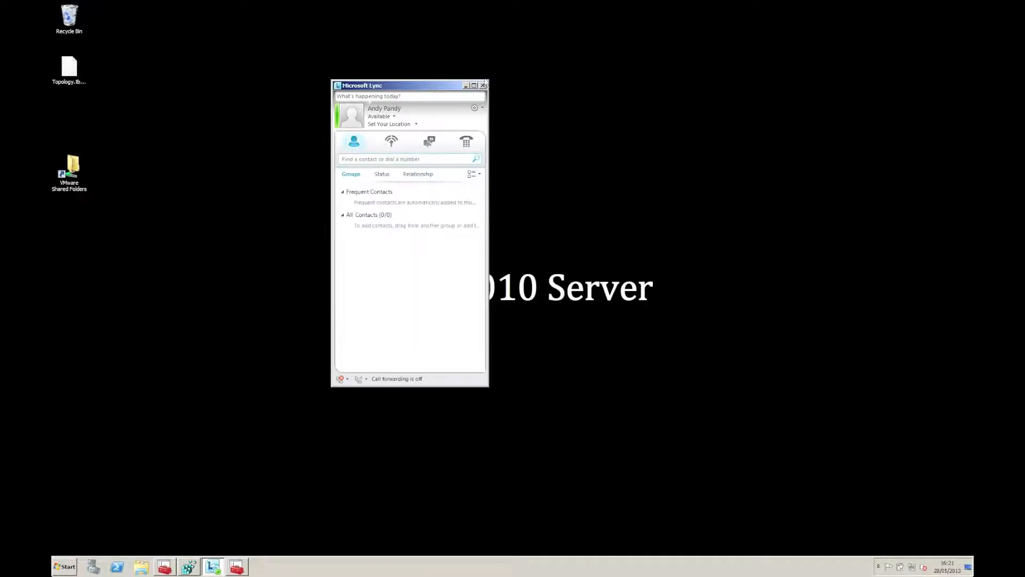
click(466, 86)
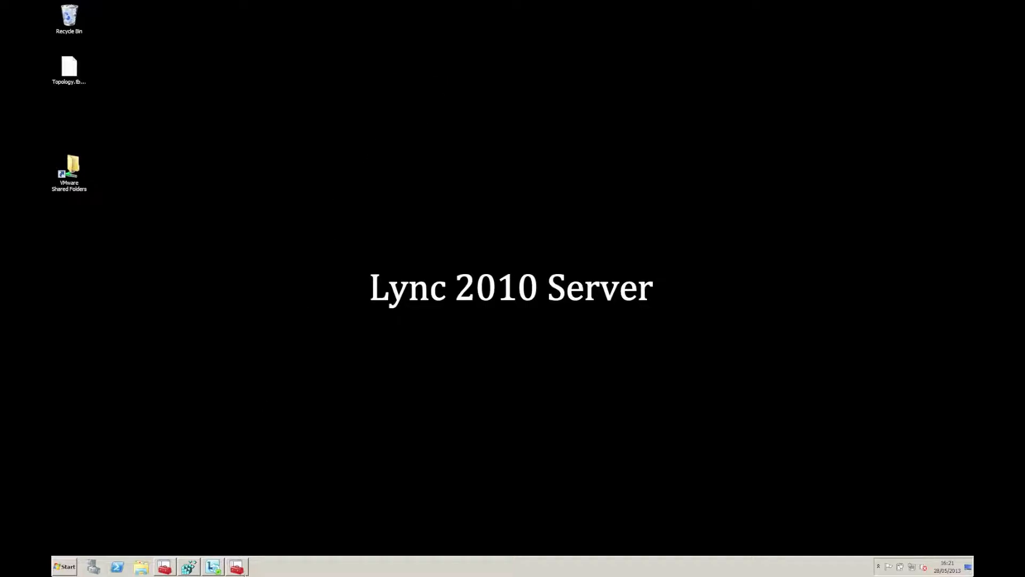
click(237, 566)
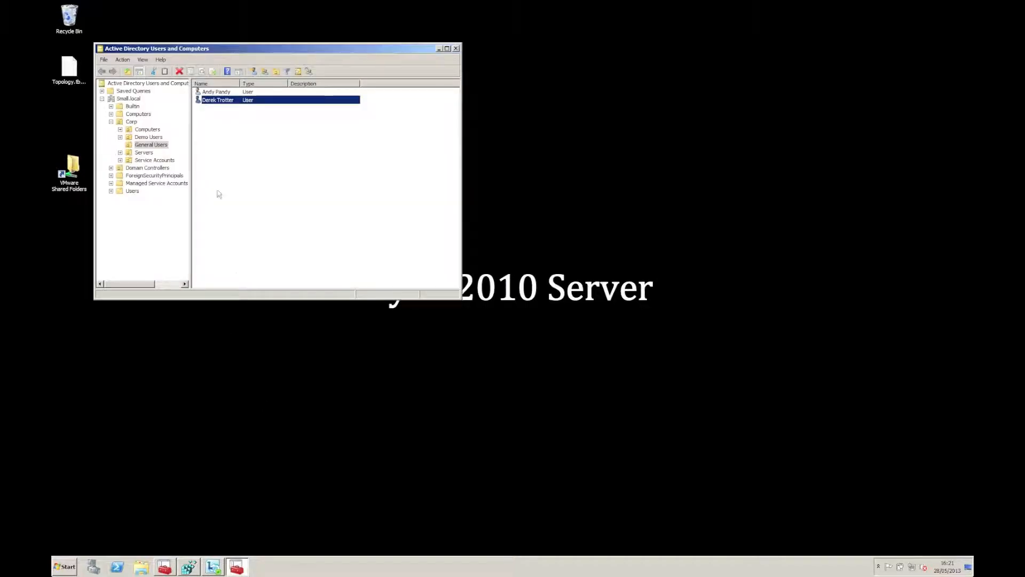
double_click(222, 98)
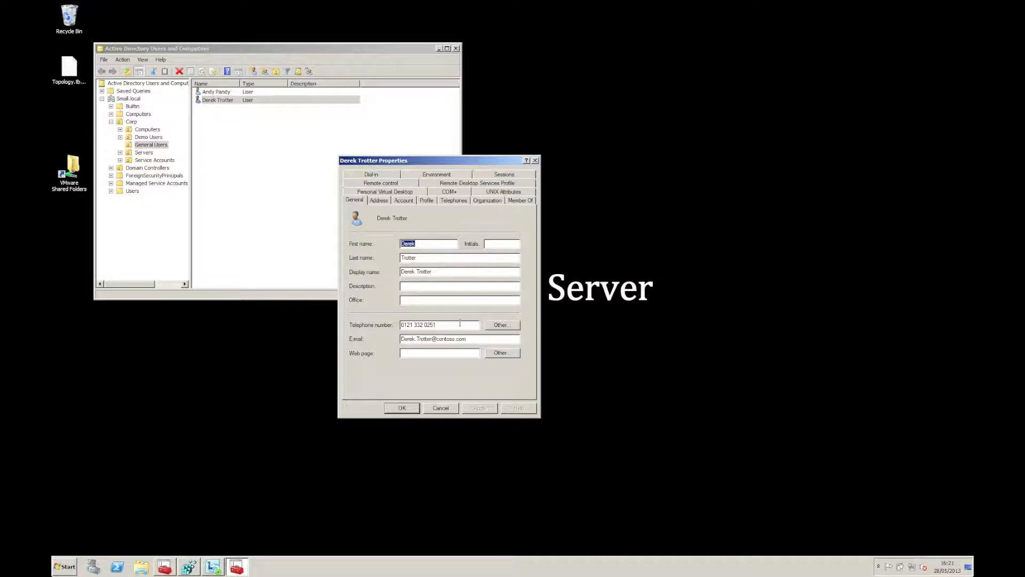
drag(460, 322, 395, 327)
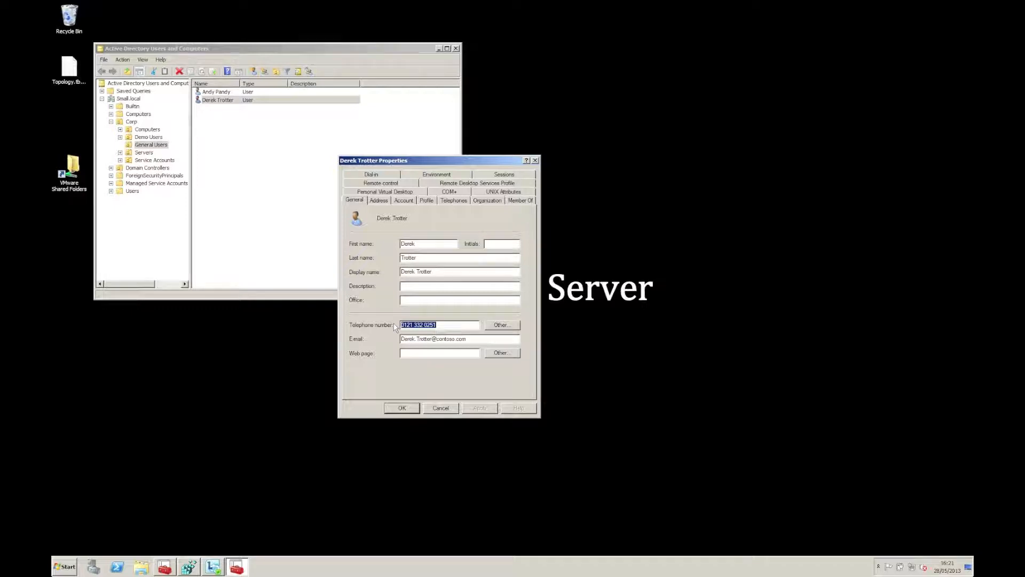
click(454, 200)
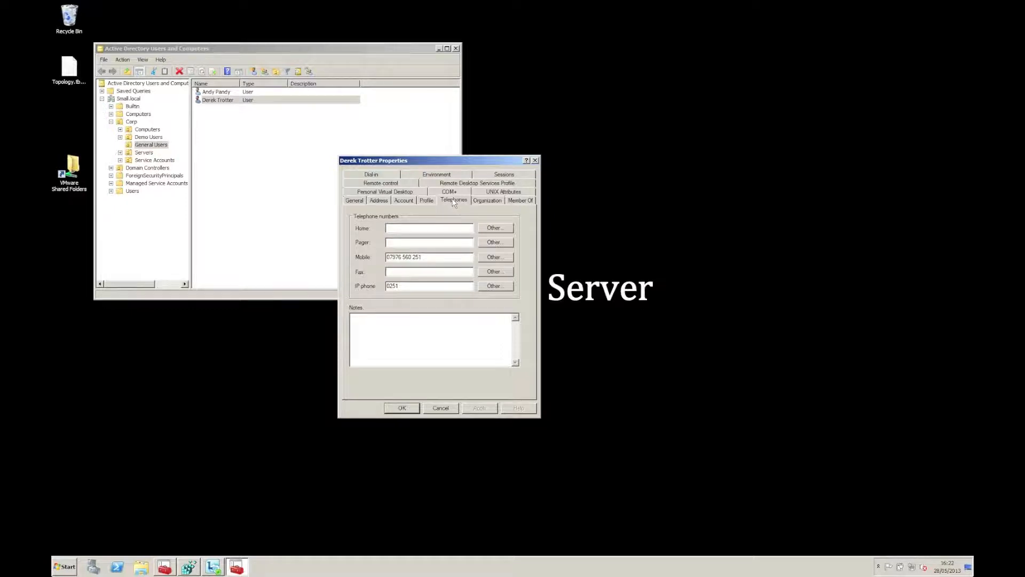
key(Escape)
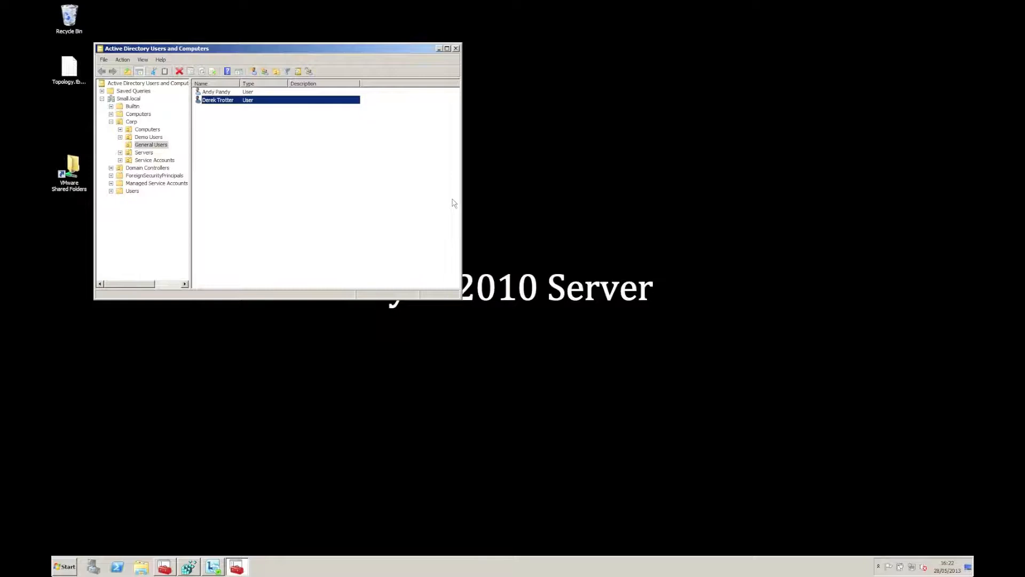
click(439, 49)
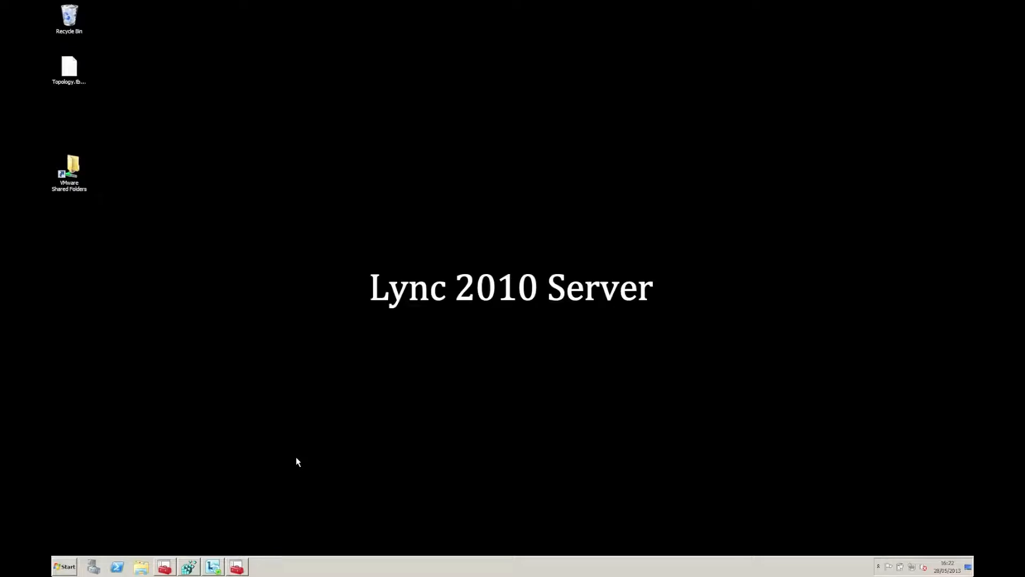
click(200, 565)
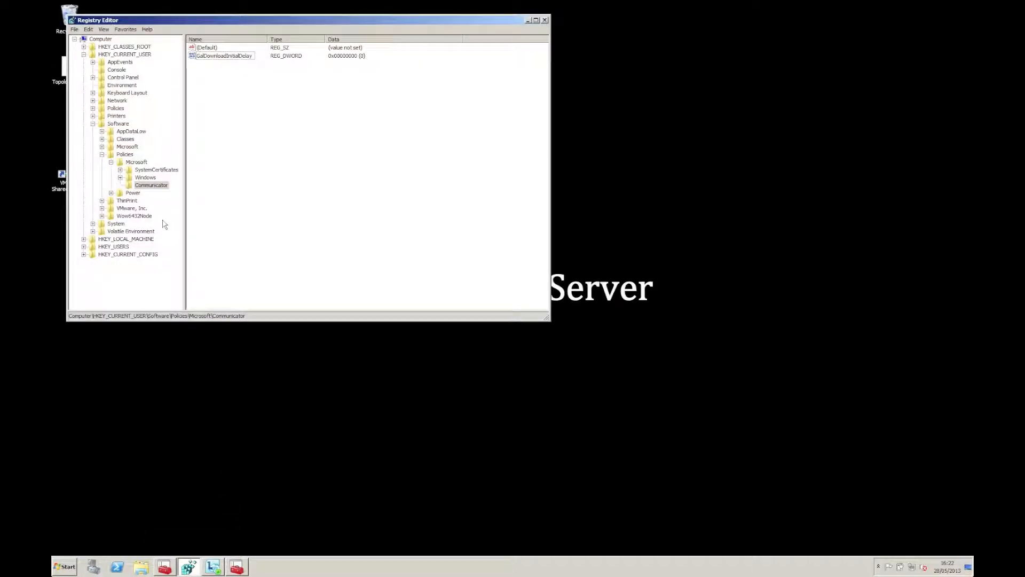
click(223, 57)
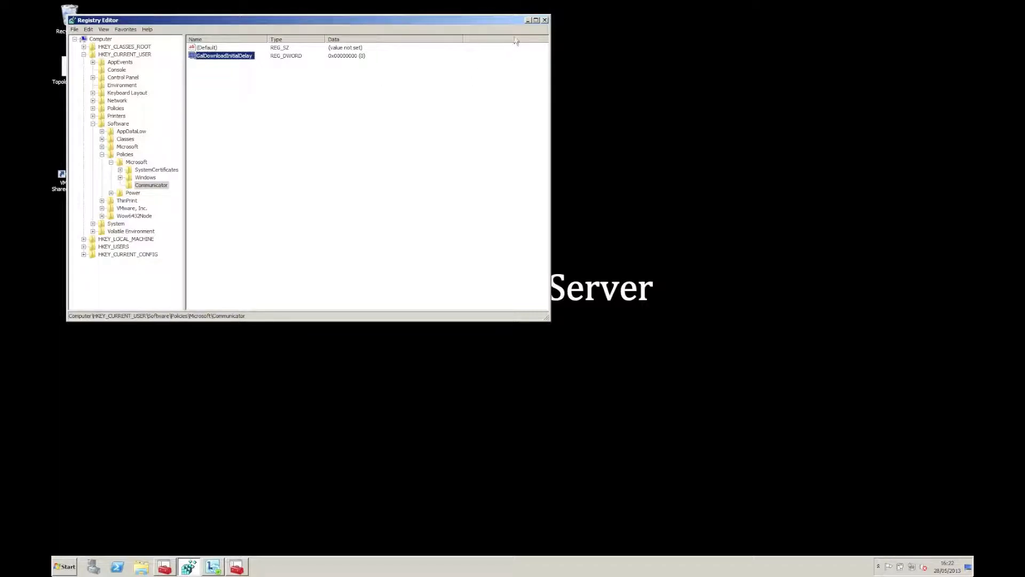
click(528, 22)
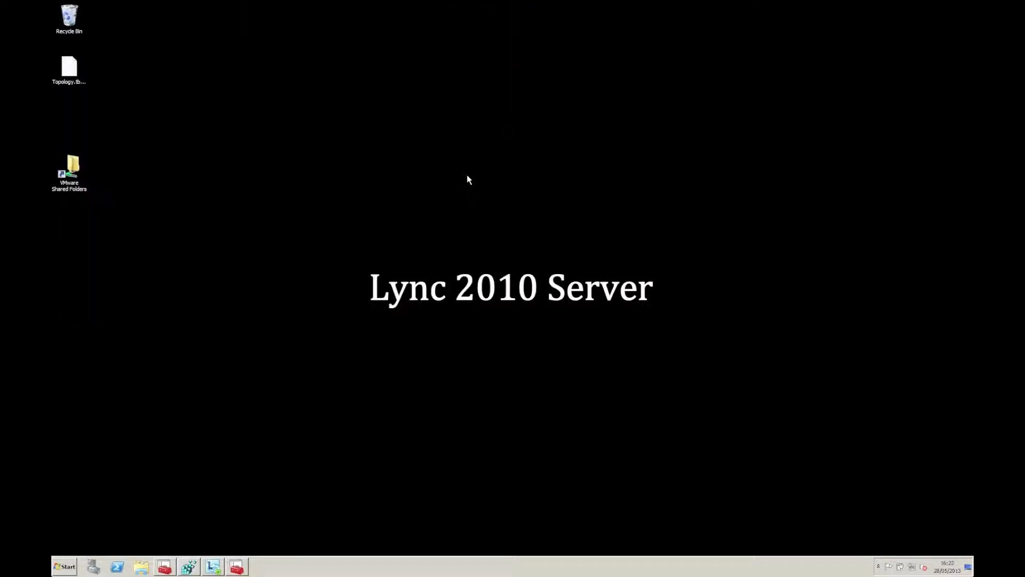
Step: Sign Lync out from the Available status menu and bring up a Windows Explorer window
click(213, 566)
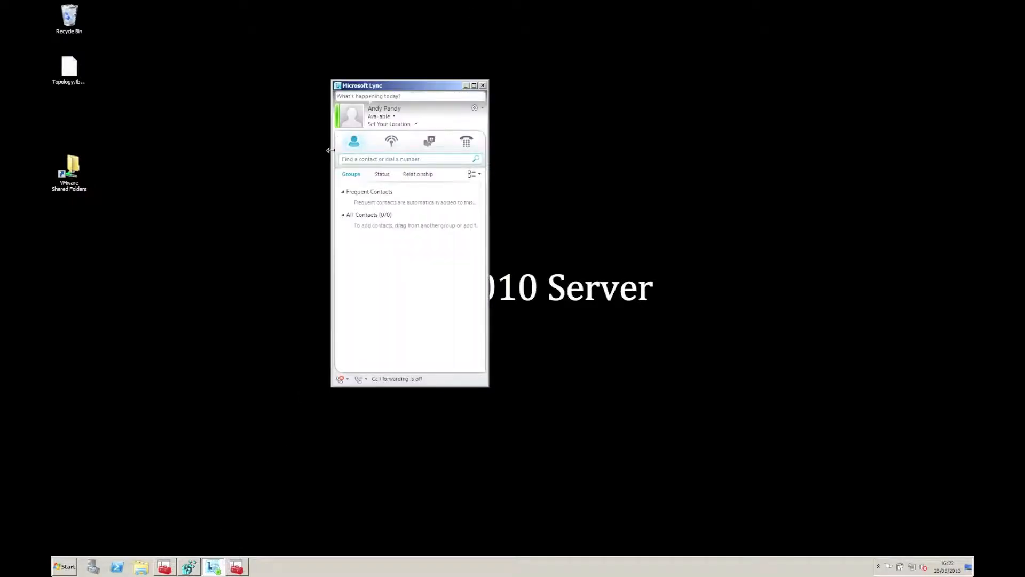
click(379, 117)
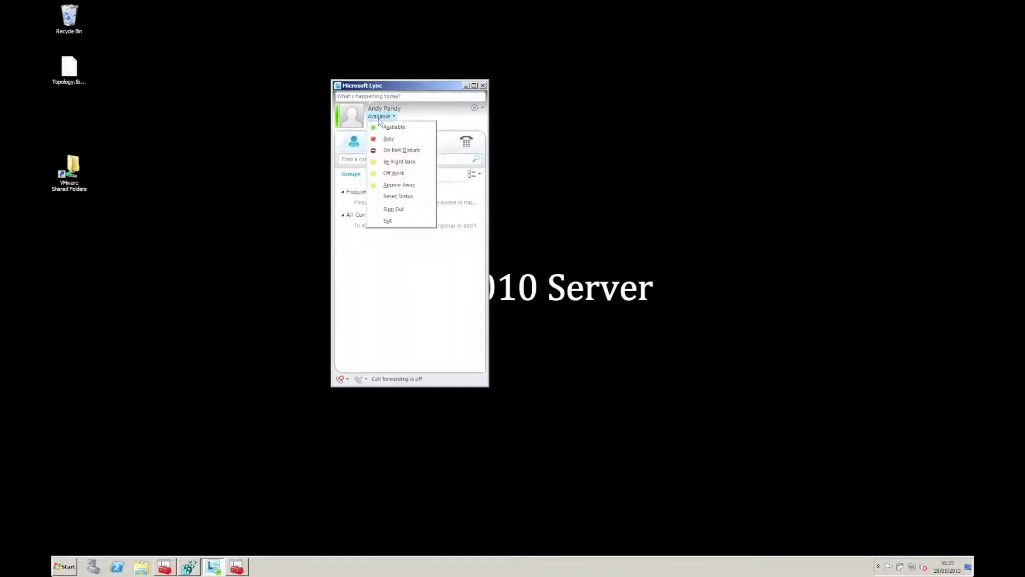
click(401, 209)
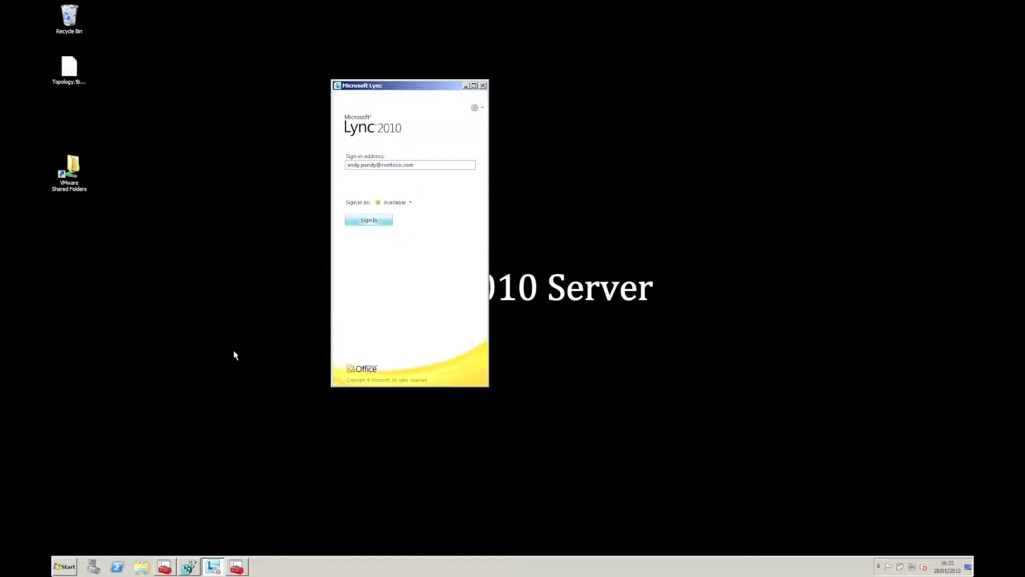
click(141, 566)
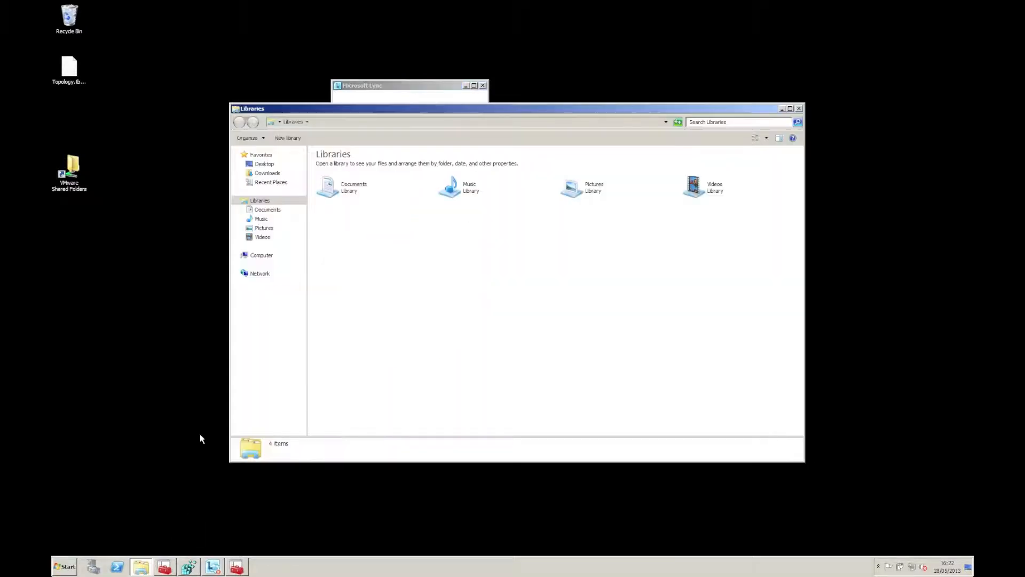
Step: Browse through Local Disk (C:) and Users into the administrator.SMALL profile folder
click(270, 256)
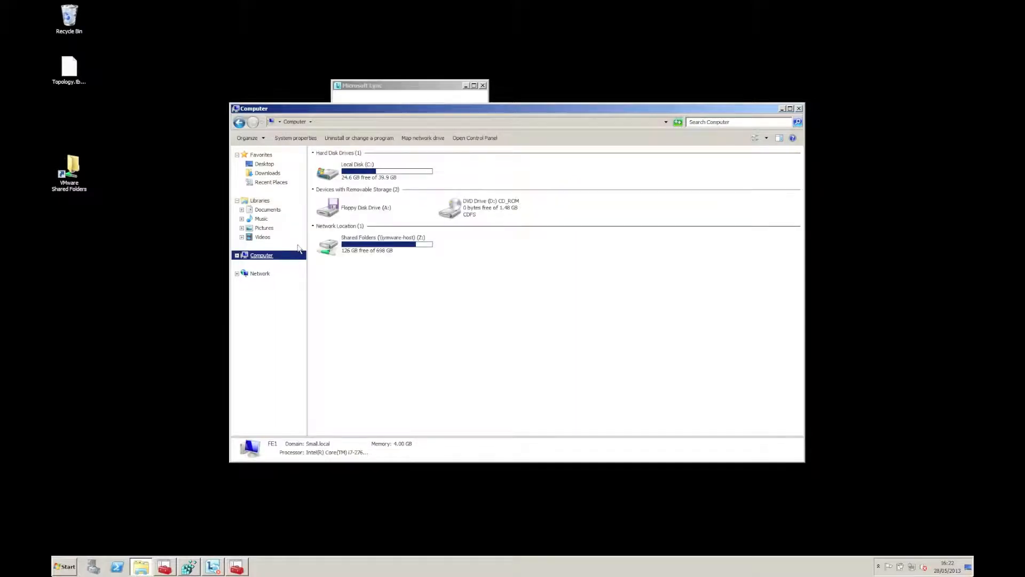
double_click(369, 179)
double_click(344, 229)
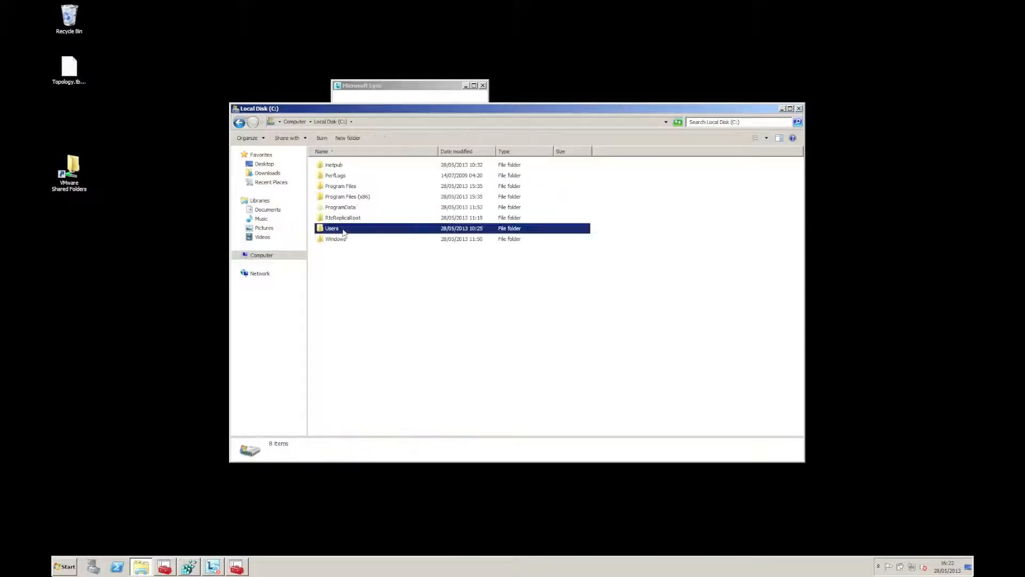
click(350, 178)
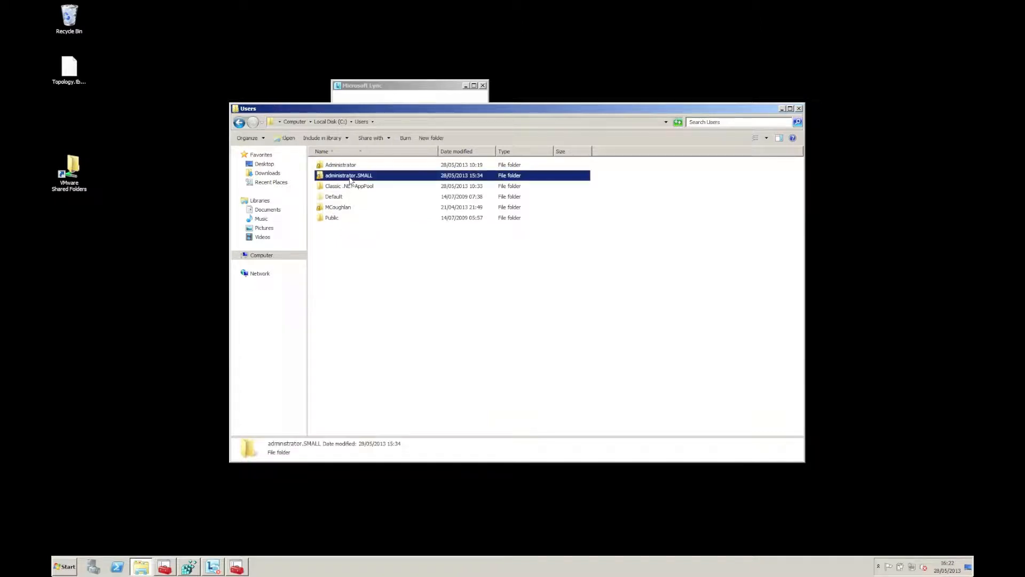
double_click(350, 178)
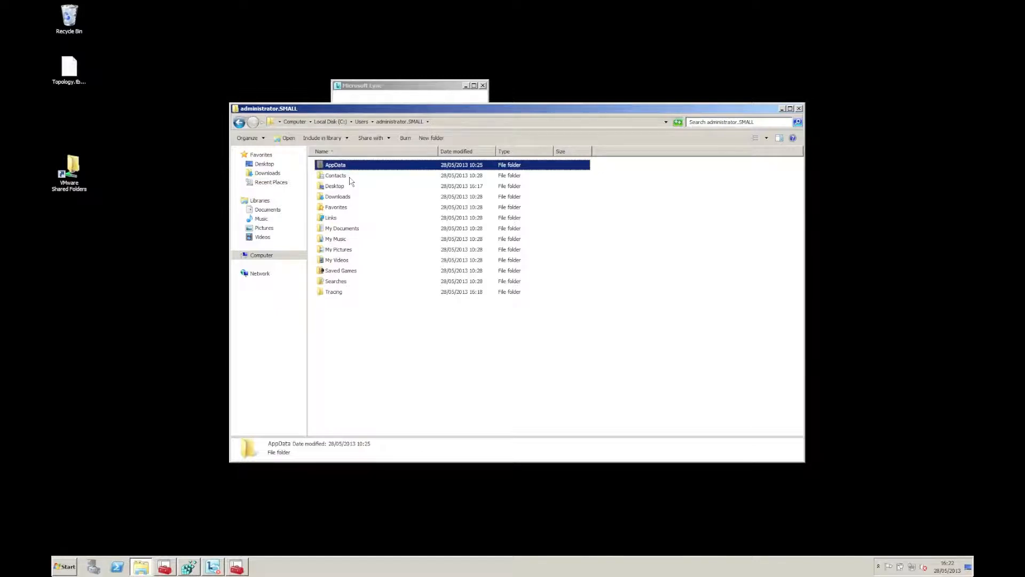
Step: Go into AppData\Local\Microsoft\Communicator and select the user's sip profile folder
key(Return)
key(Down)
key(Up)
key(Return)
key(Down)
key(Up)
key(Return)
key(Down)
key(Up)
key(Return)
key(Down)
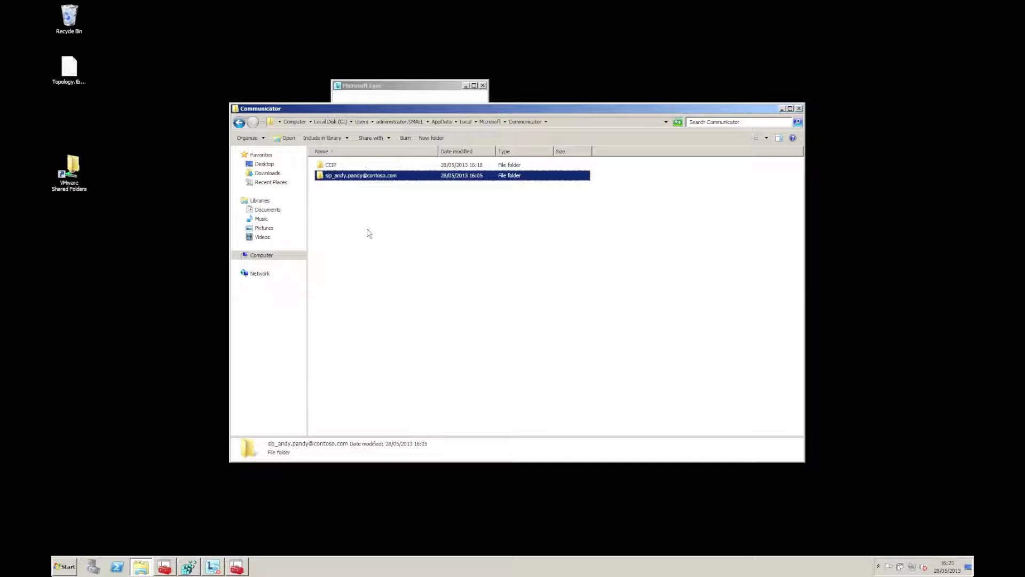
Step: In the sip folder, delete GalContacts and GalContacts.db.idx and confirm the deletion
key(Return)
key(Down)
key(Down)
key(Down)
key(Down)
key(Down)
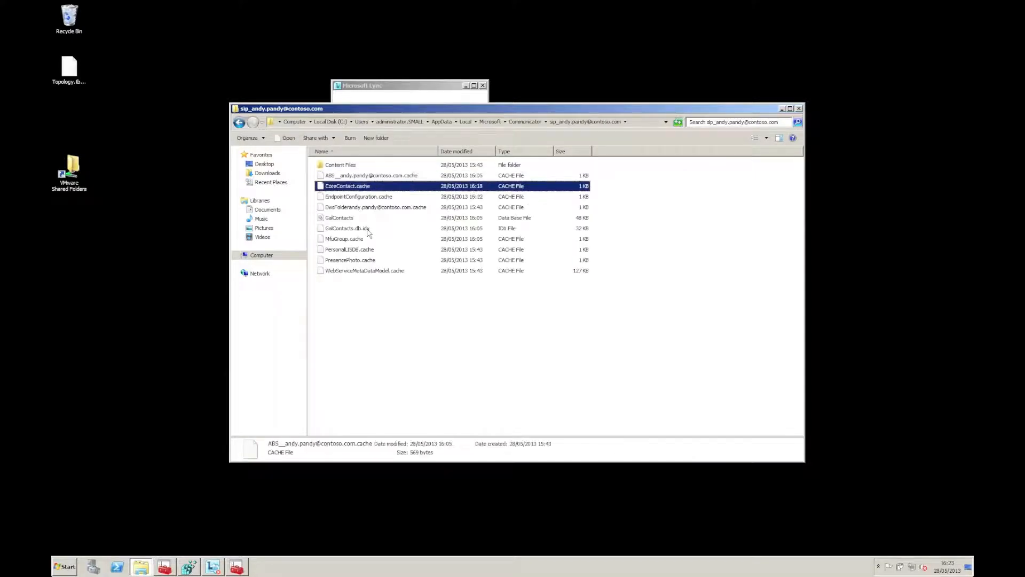
key(shift+Down)
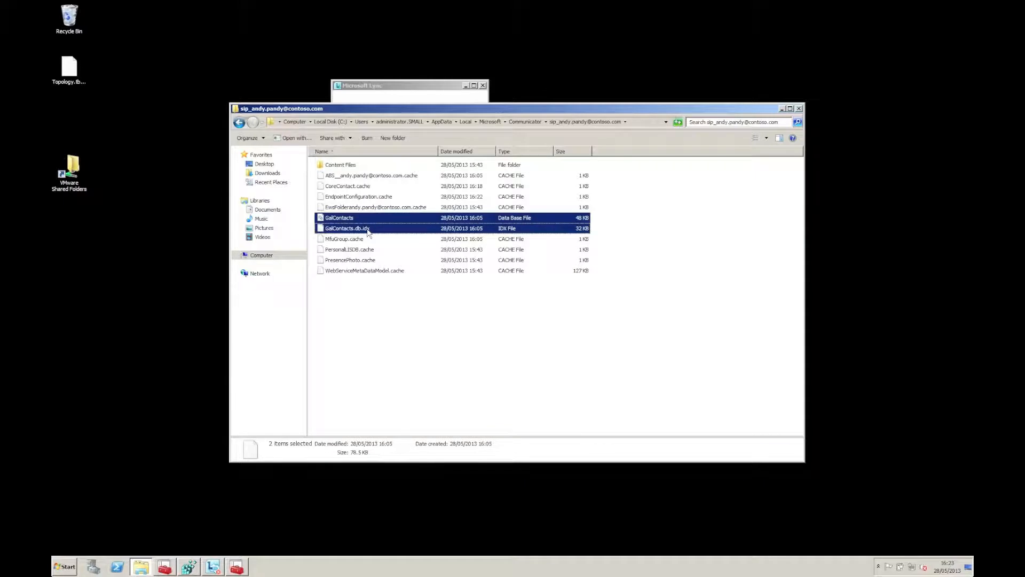
key(Delete)
key(Return)
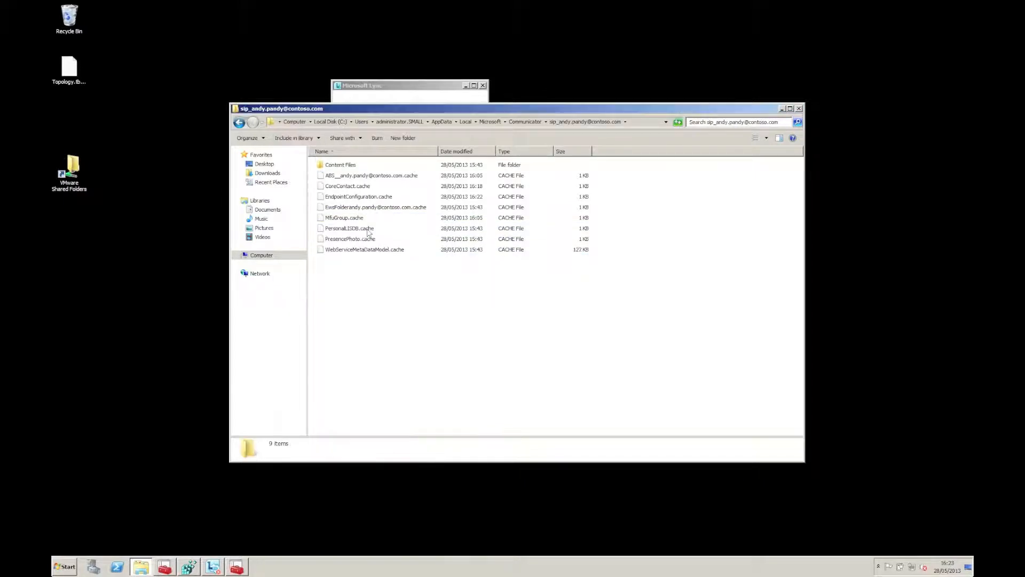
Step: Shrink the Explorer window to the lower right and move the Lync sign-in window upper left
drag(804, 324, 630, 318)
drag(471, 462, 476, 286)
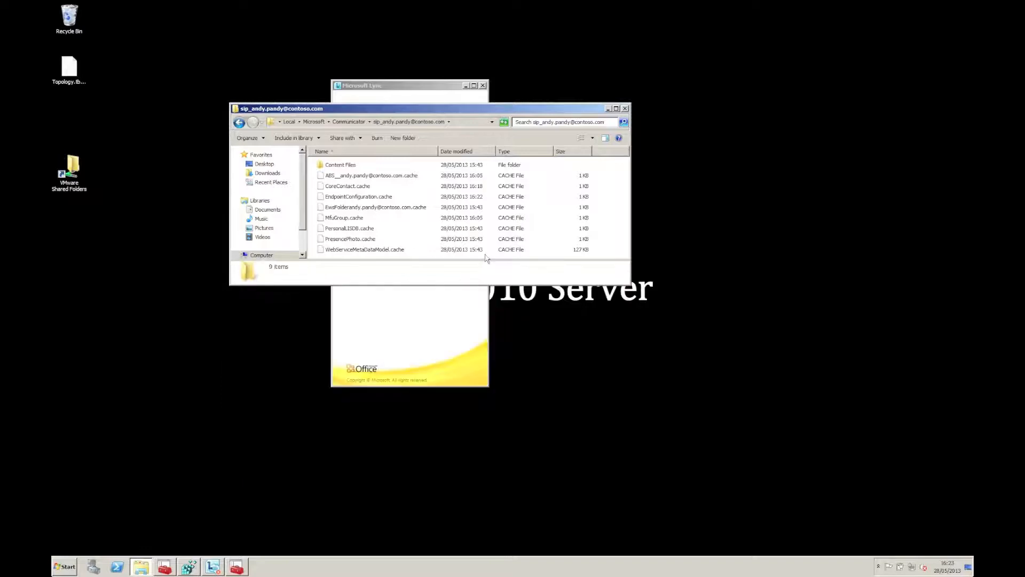
drag(455, 109, 747, 325)
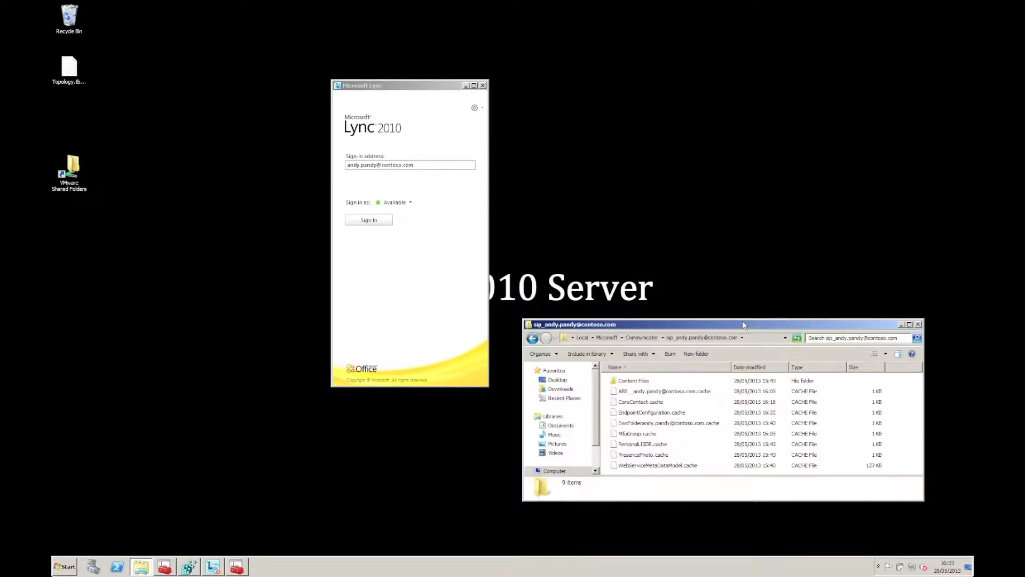
click(434, 88)
drag(293, 75, 255, 65)
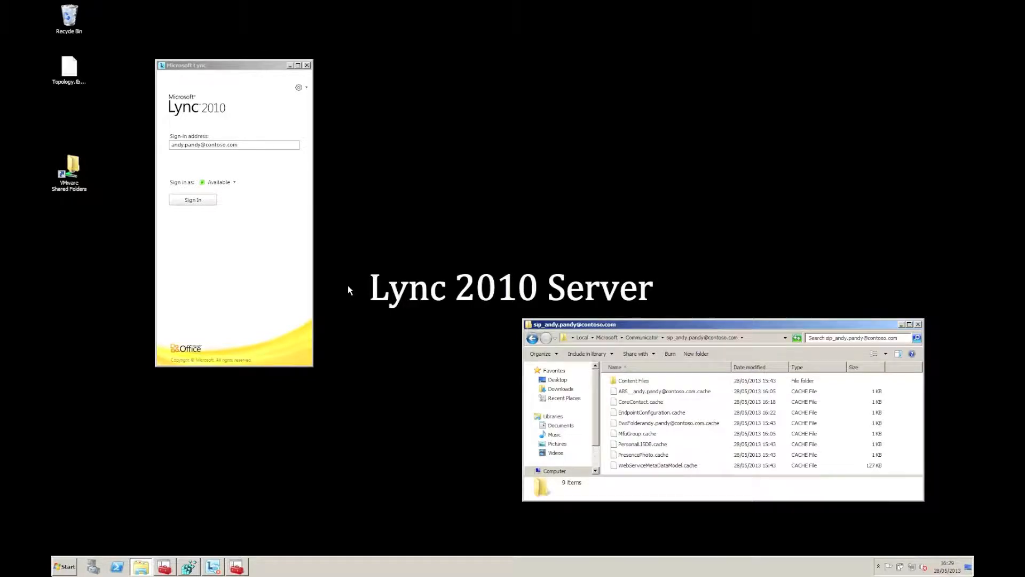
Step: Open \\dc1 and browse to LyncShare > 1-WebServices-1 > ABFiles
key(super)
text(\\)
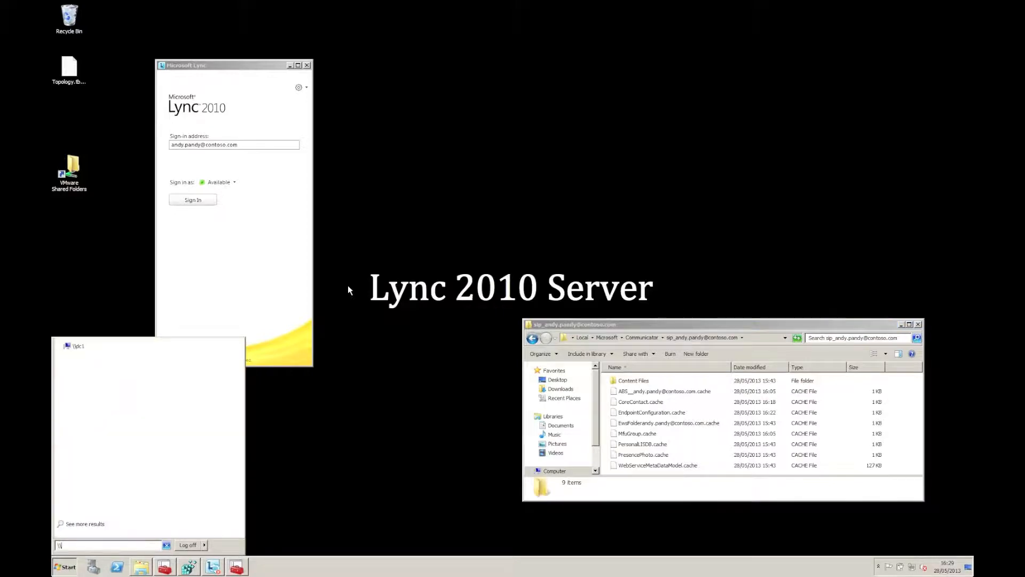
text(dc1)
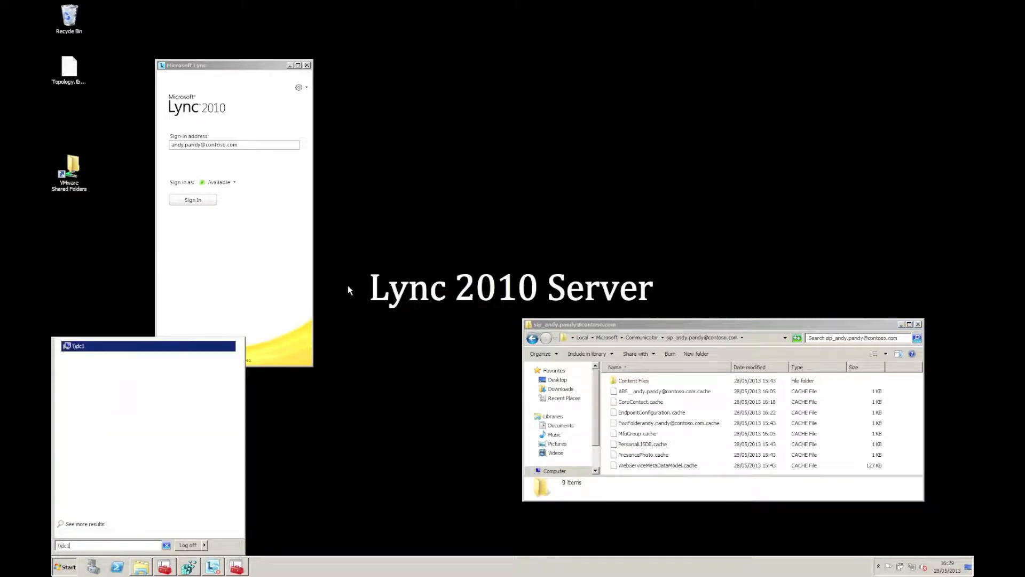
key(Return)
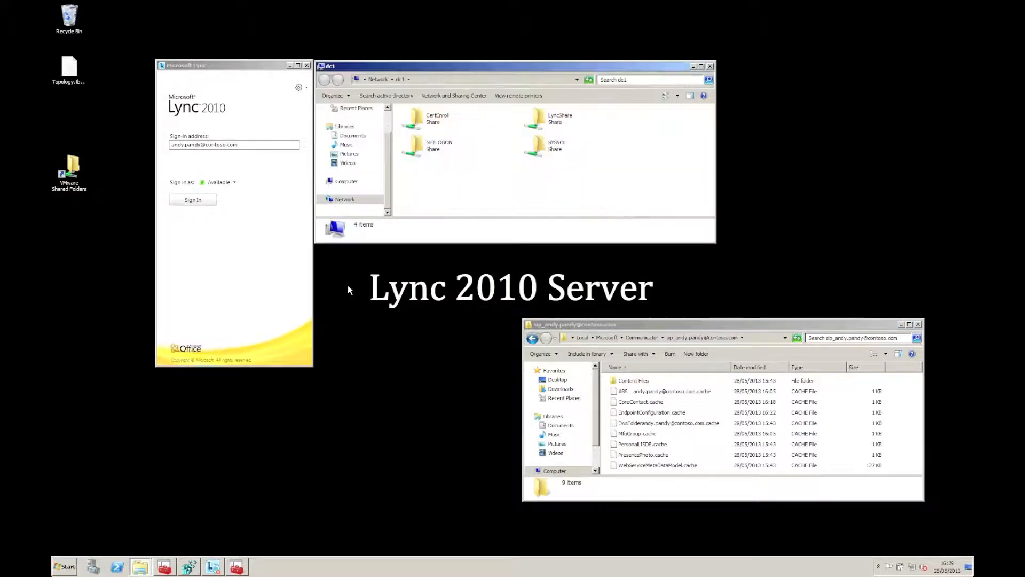
click(556, 121)
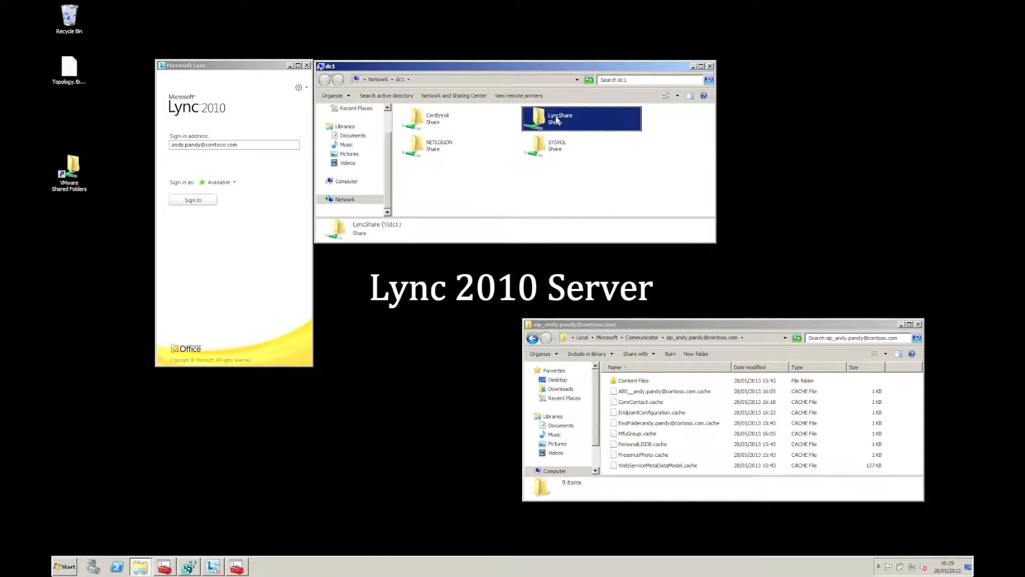
double_click(556, 120)
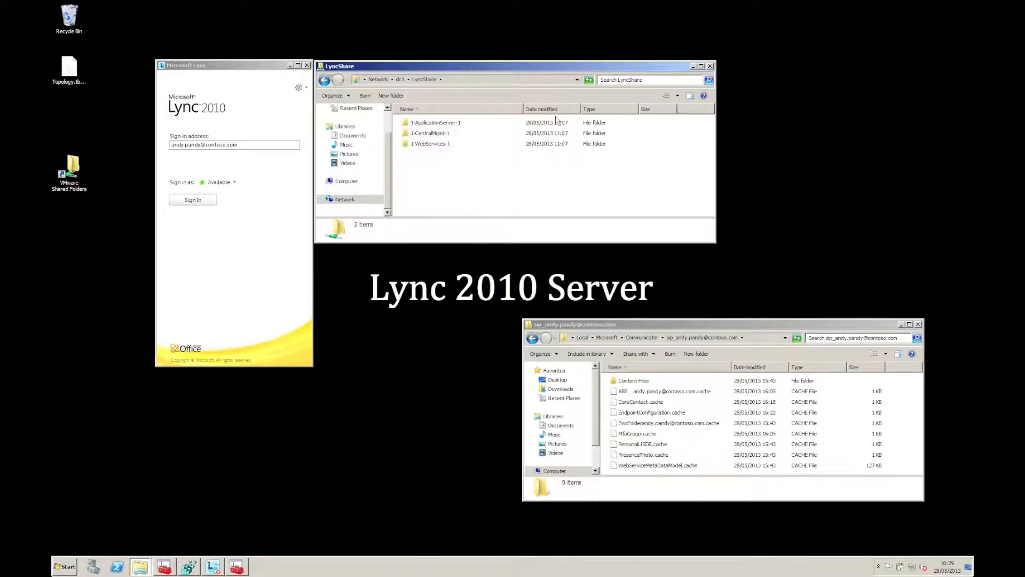
double_click(430, 145)
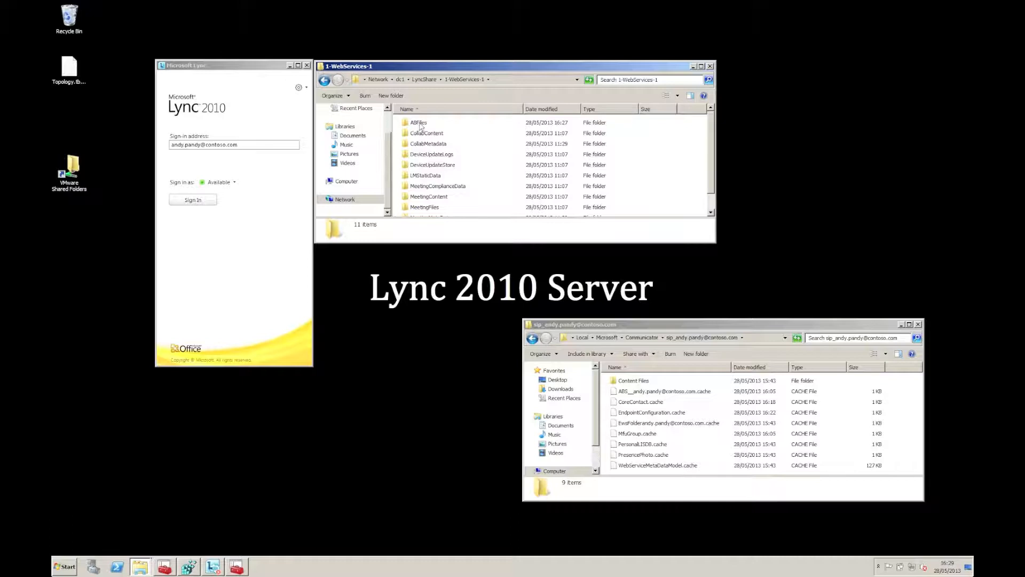
double_click(420, 124)
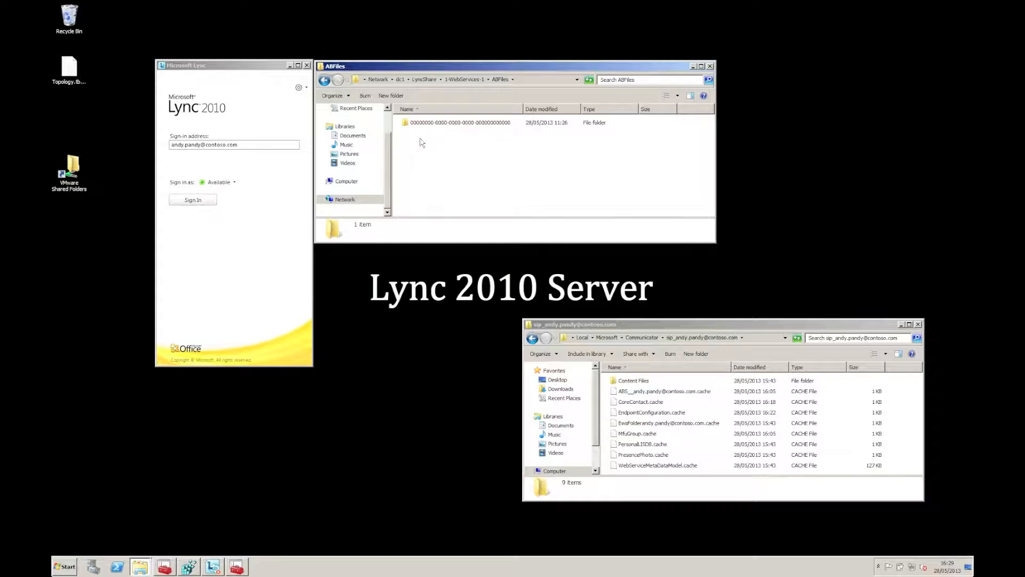
Step: Create a text file named Company_Phone_Number_Normalization_Rules in ABFiles and open it in Notepad
right_click(421, 143)
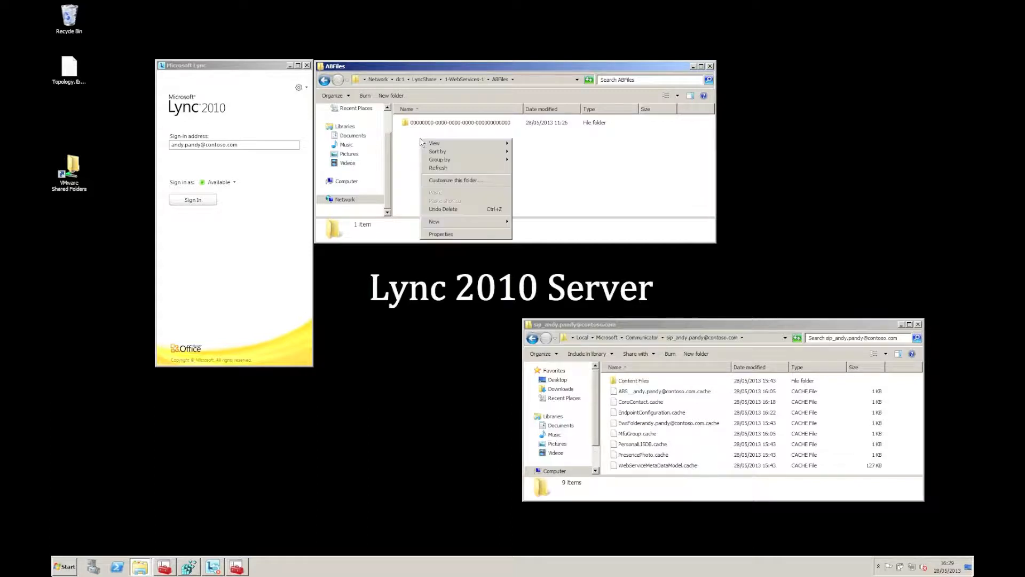
mouse_move(458, 225)
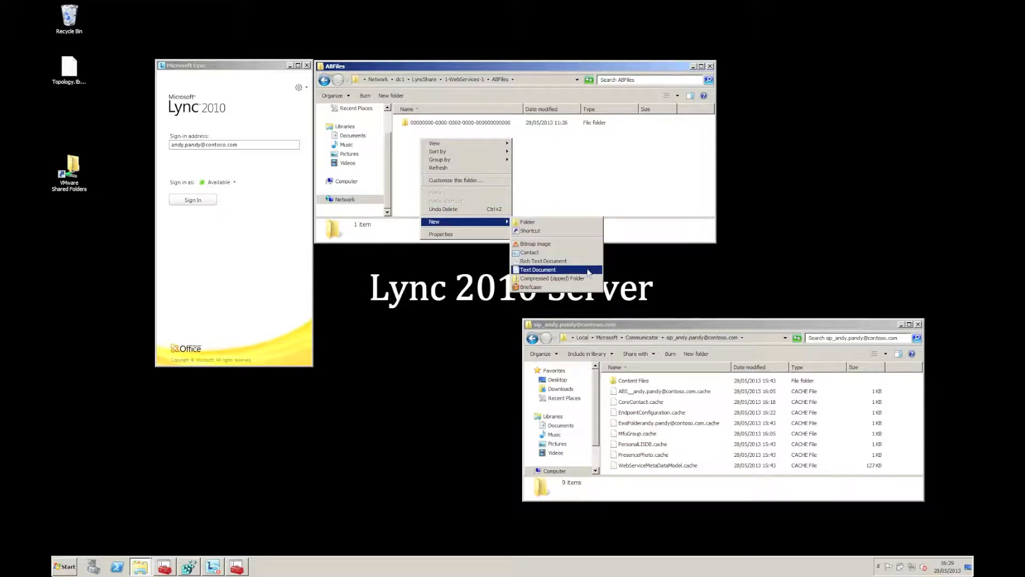
click(561, 269)
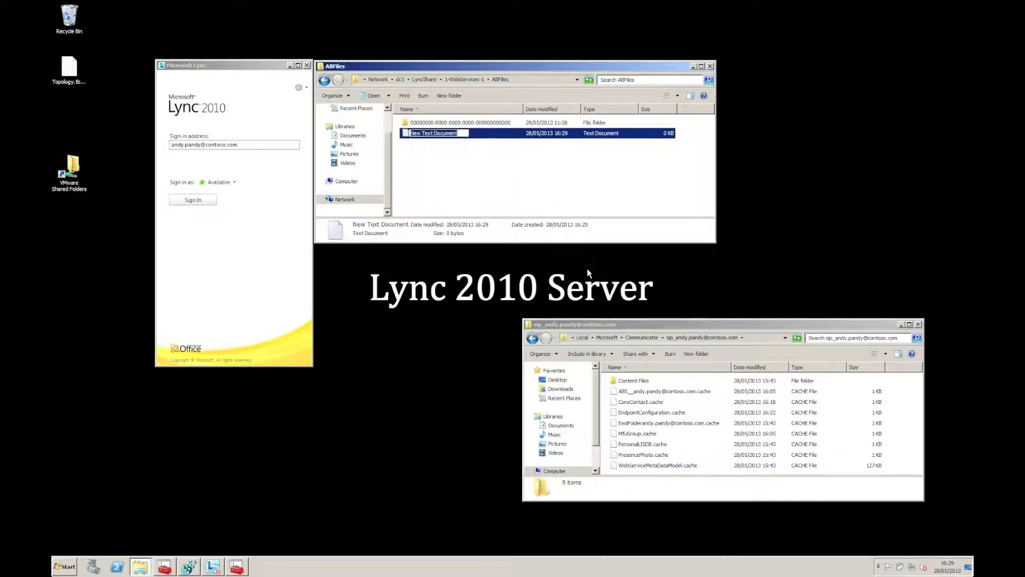
text(Company_Phone_Number_Normalization_Rules)
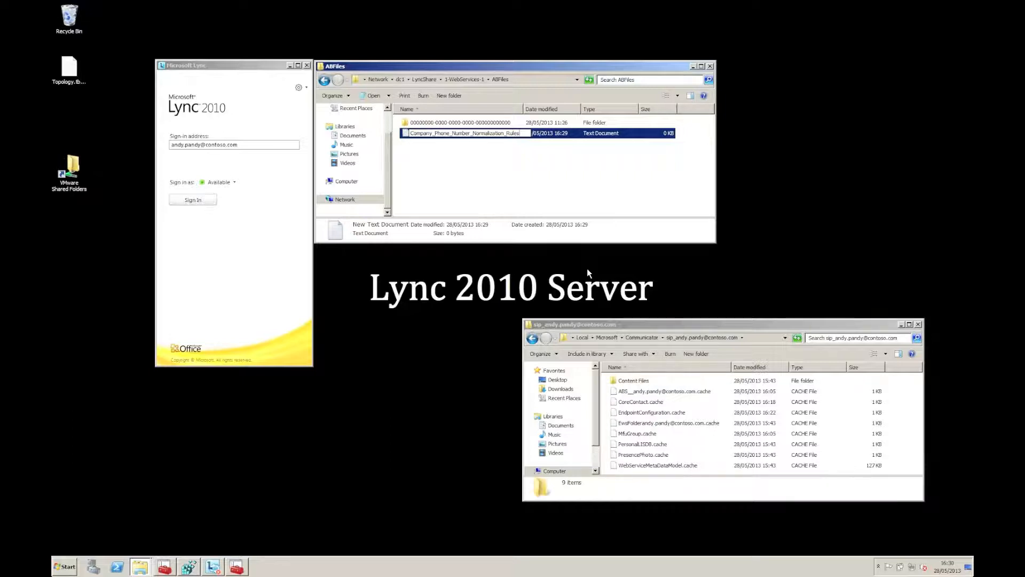
key(Return)
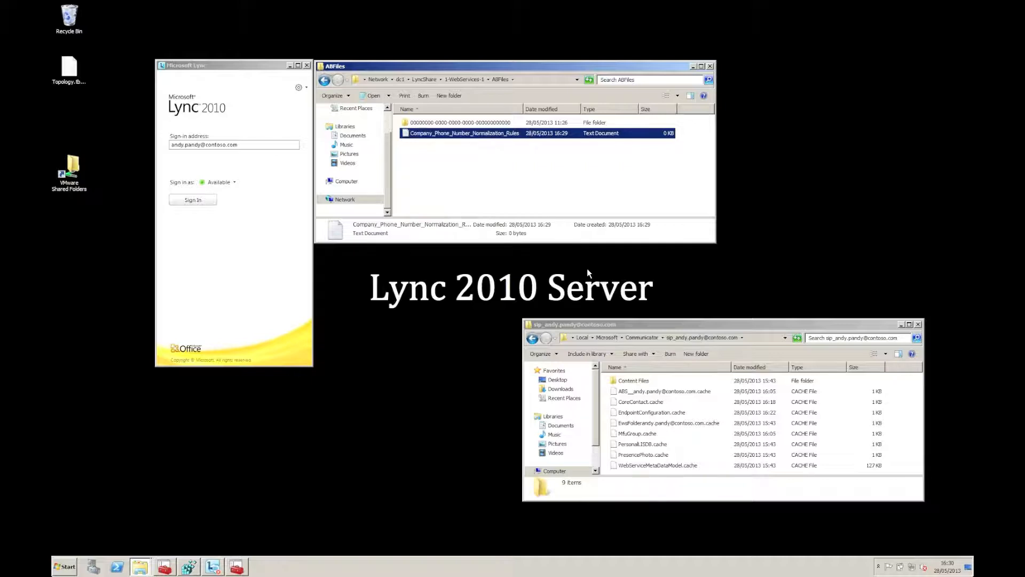
key(Return)
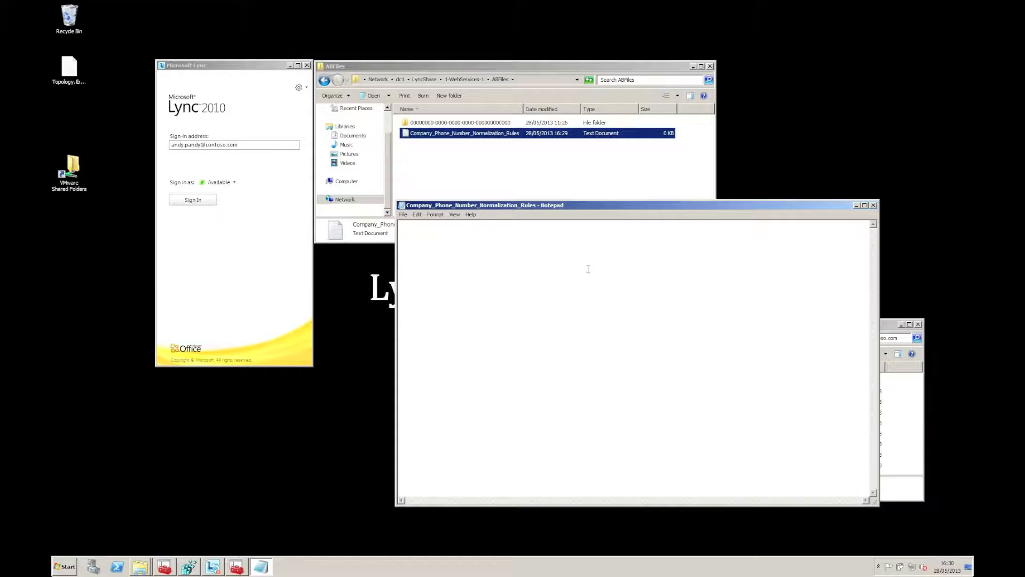
key(super)
Step: Launch Lync Server Control Panel via 'control' search, sign in as administrator, and open Voice Routing
text(control)
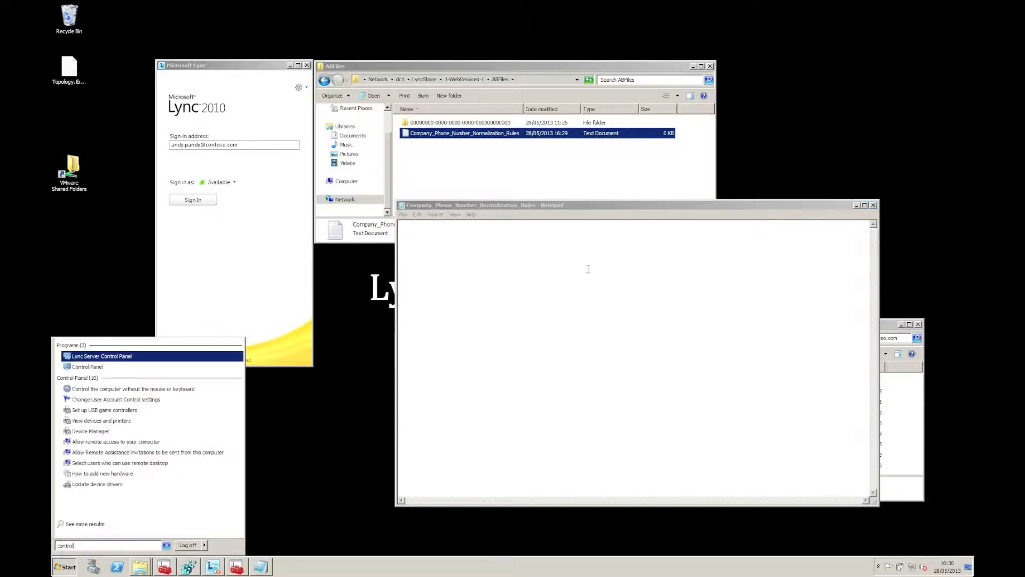
key(Return)
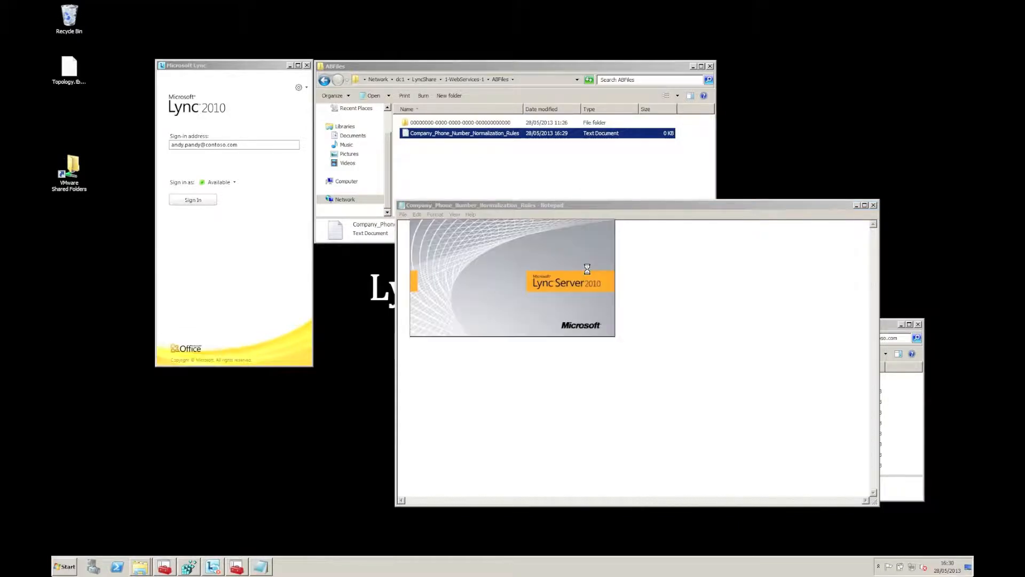
text(•••••••••••)
key(Return)
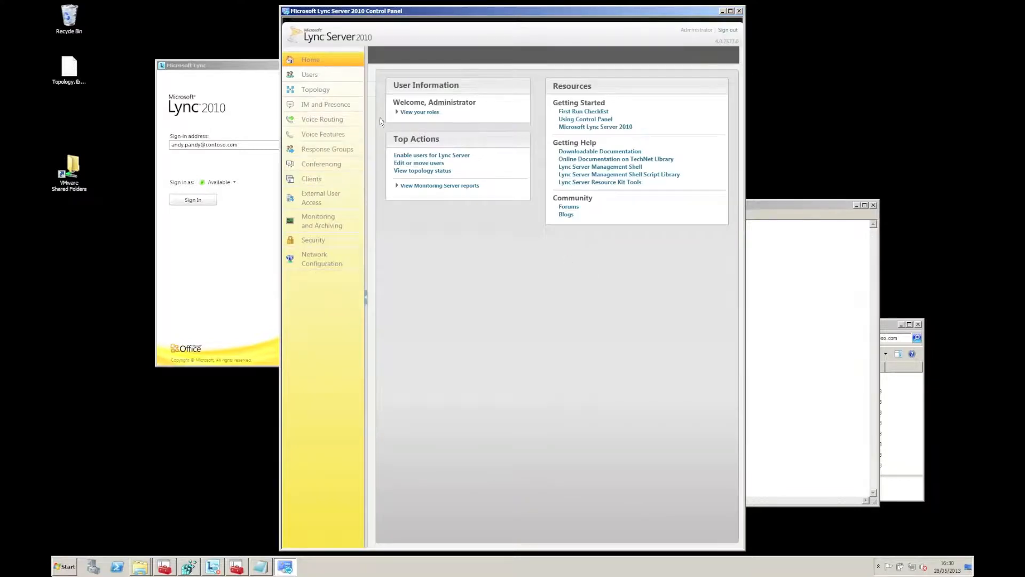
click(344, 121)
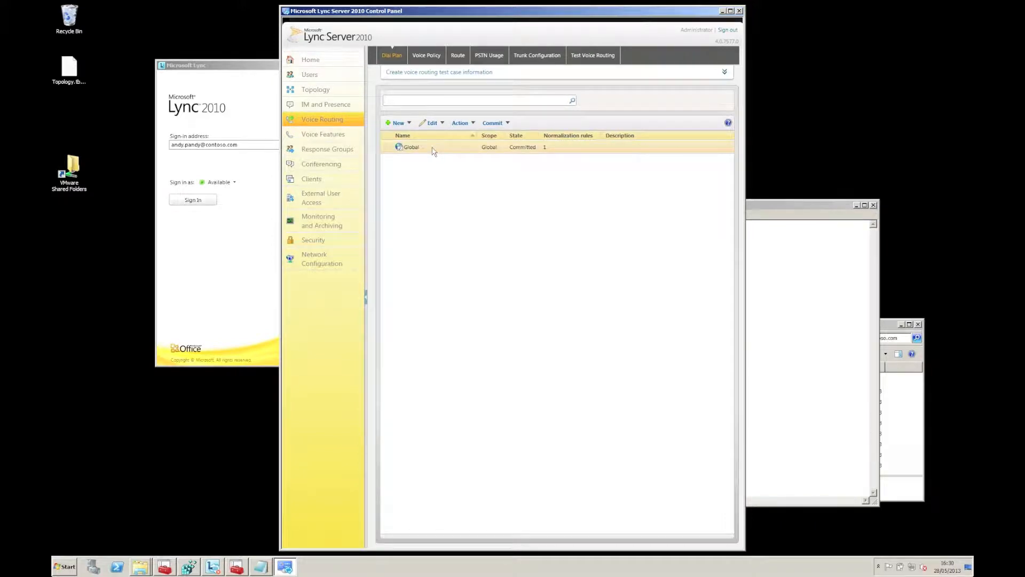
Step: After checking the Route tab, open the Global dial plan's details from the Dial Plan list
click(460, 56)
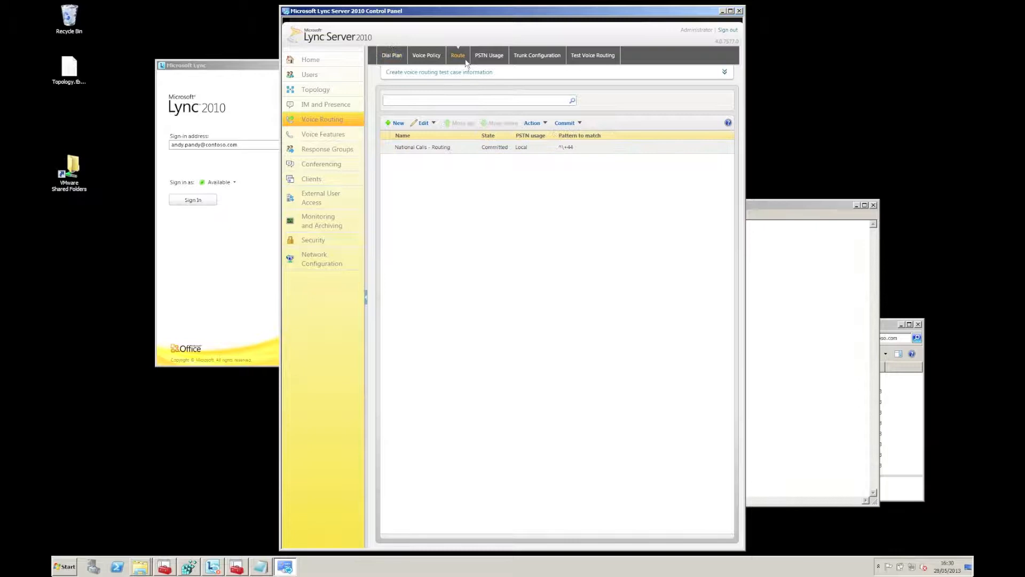
click(394, 56)
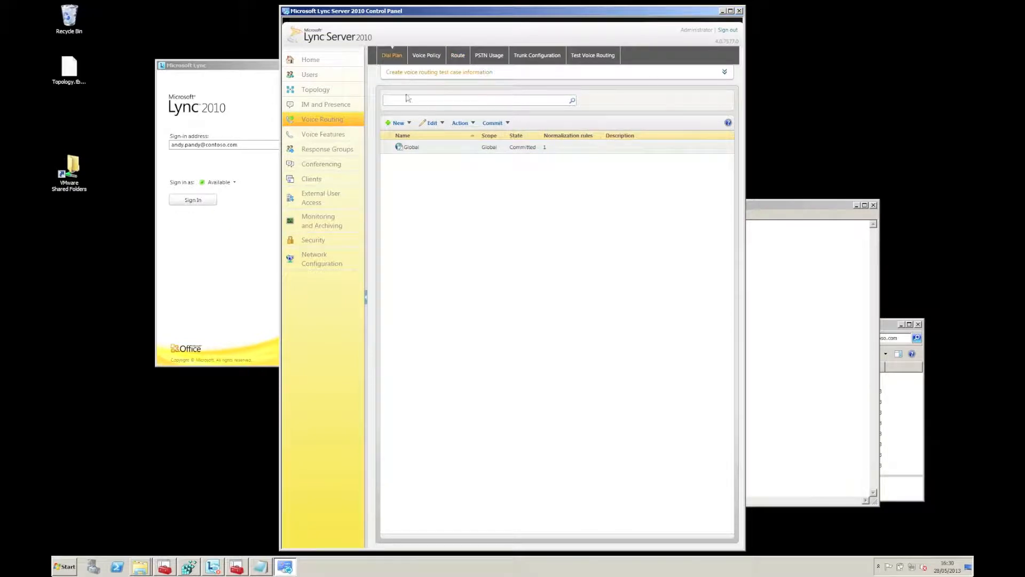
click(427, 147)
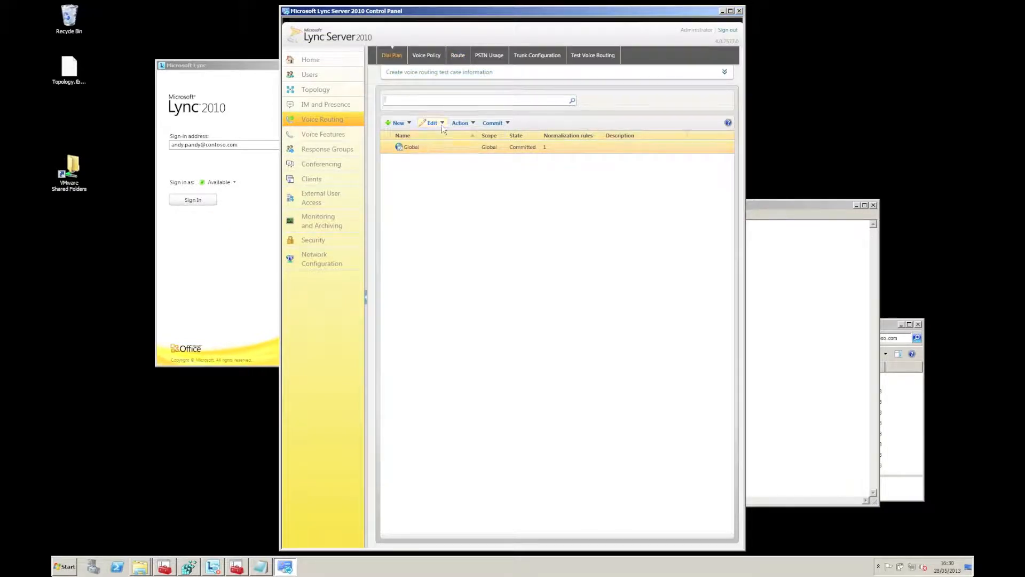
click(442, 124)
click(443, 137)
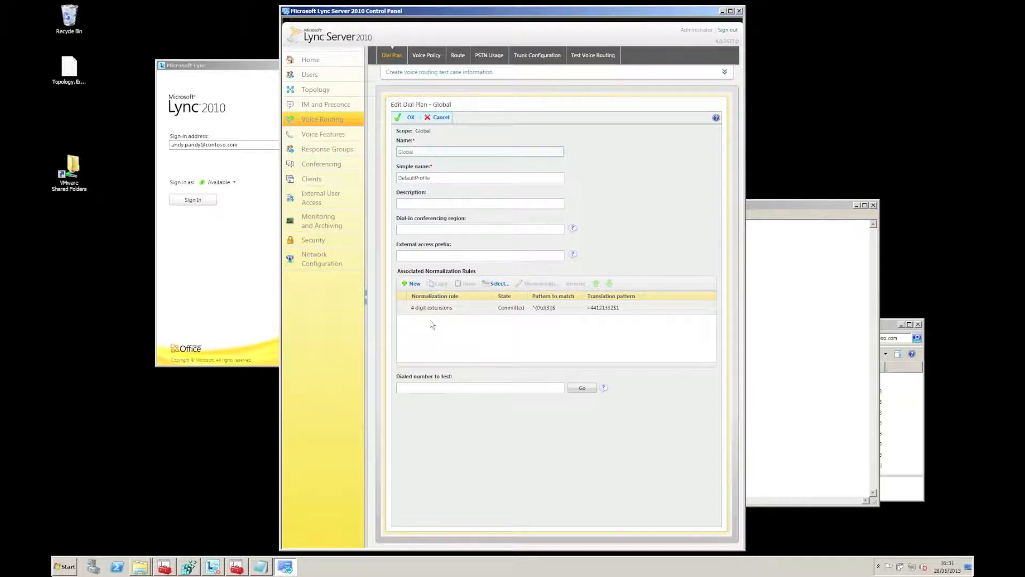
Step: Build a new rule: starting digits 0121, length at least 11, remove 1 digit, add +44; select its pattern
click(413, 284)
click(417, 222)
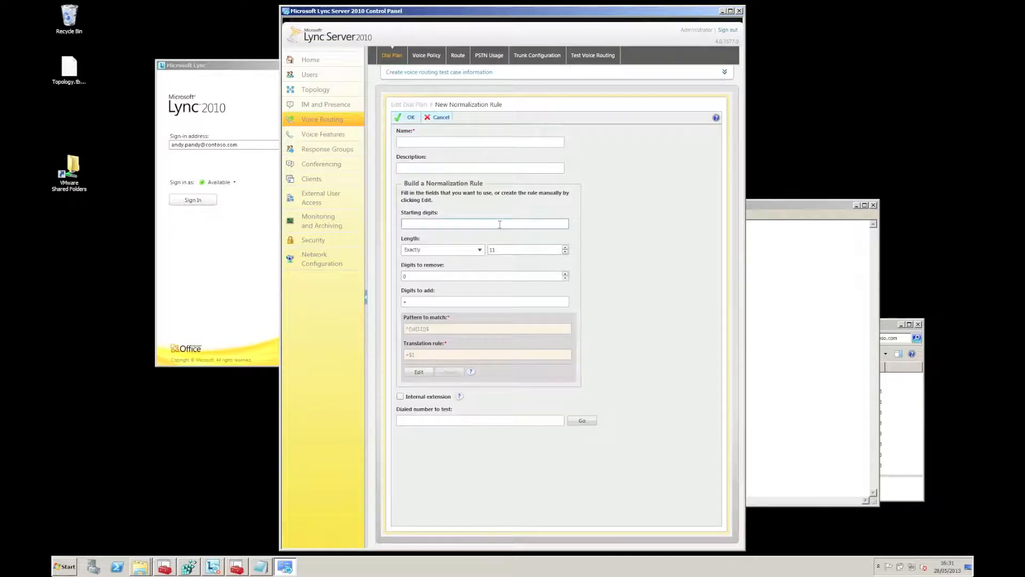
text(0121)
click(470, 249)
click(470, 266)
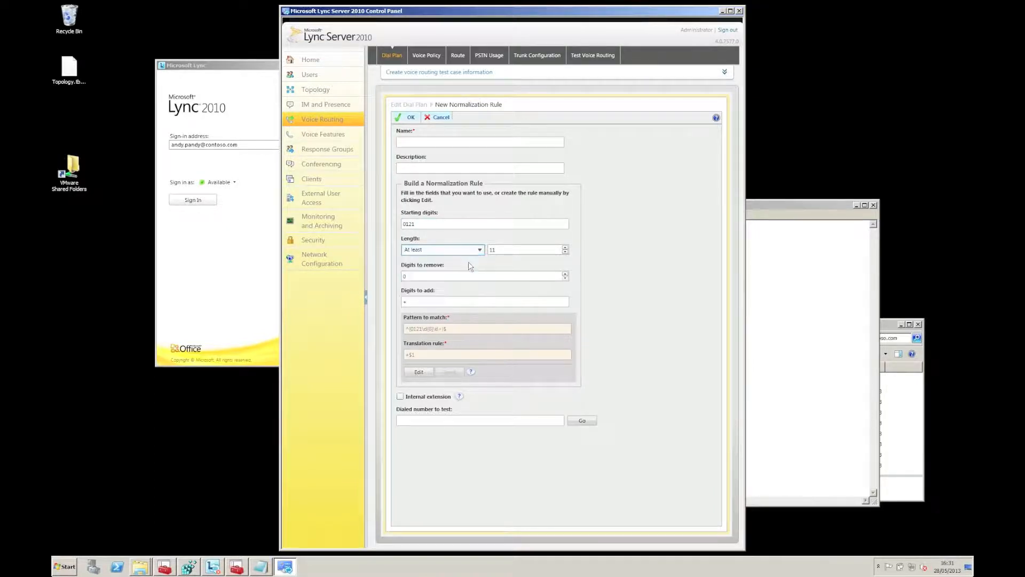
click(474, 277)
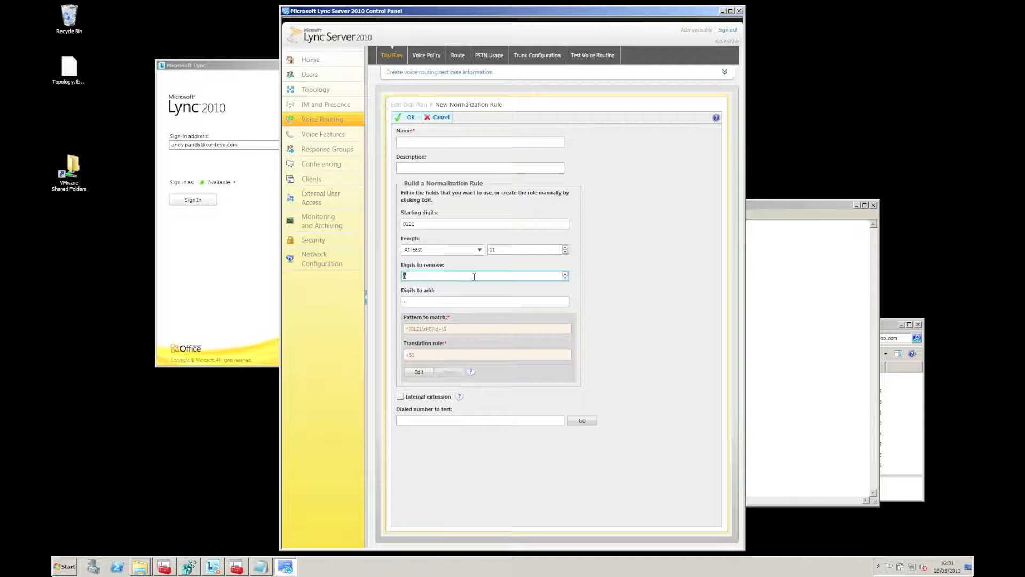
text(1)
key(Tab)
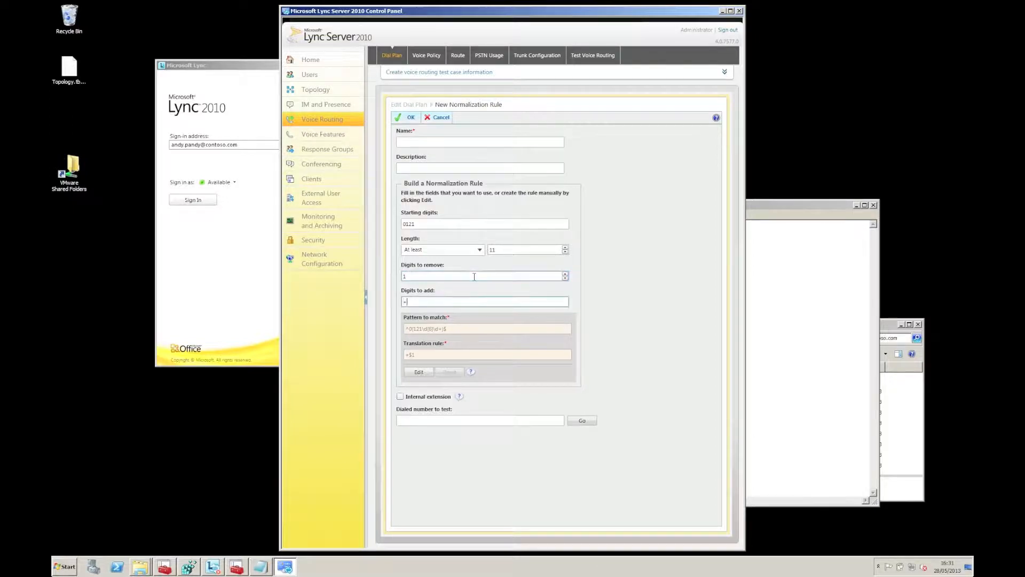
text(+44)
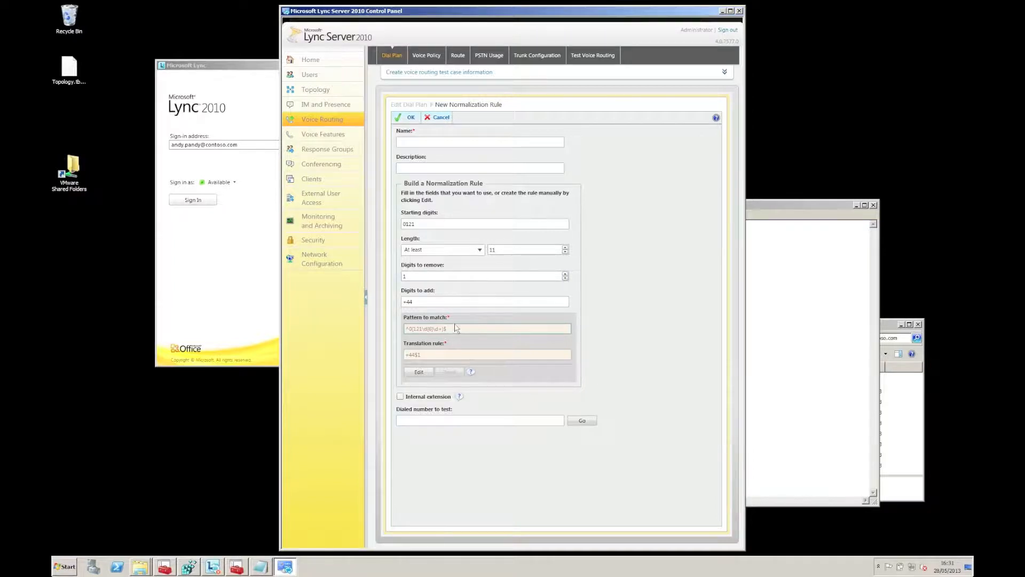
drag(448, 328, 403, 332)
key(ctrl+c)
Step: Paste the ^0(121\d{6}\d+)$ pattern and the +44$1 translation on two lines in Notepad
click(753, 307)
key(ctrl+v)
key(Return)
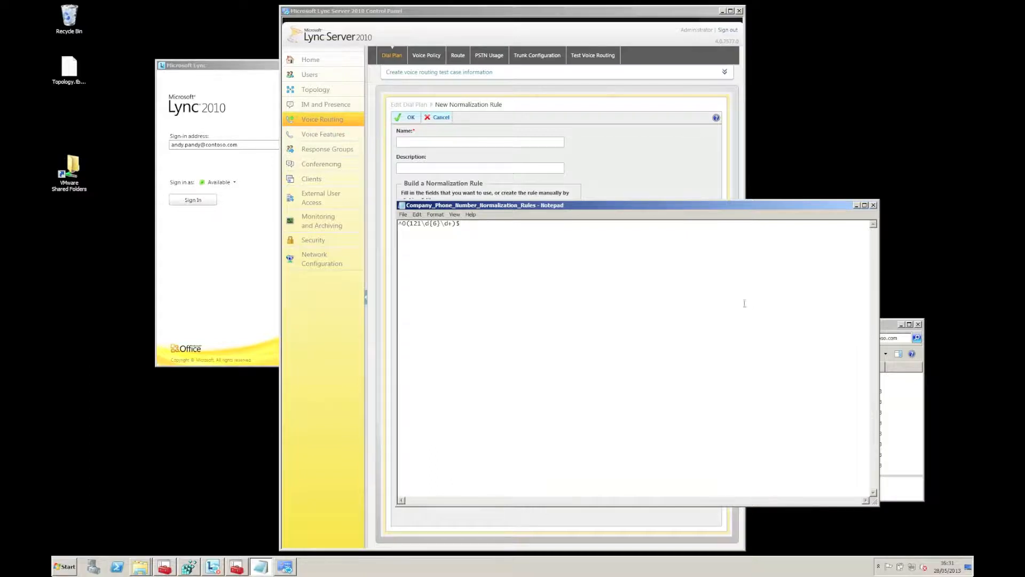
click(383, 355)
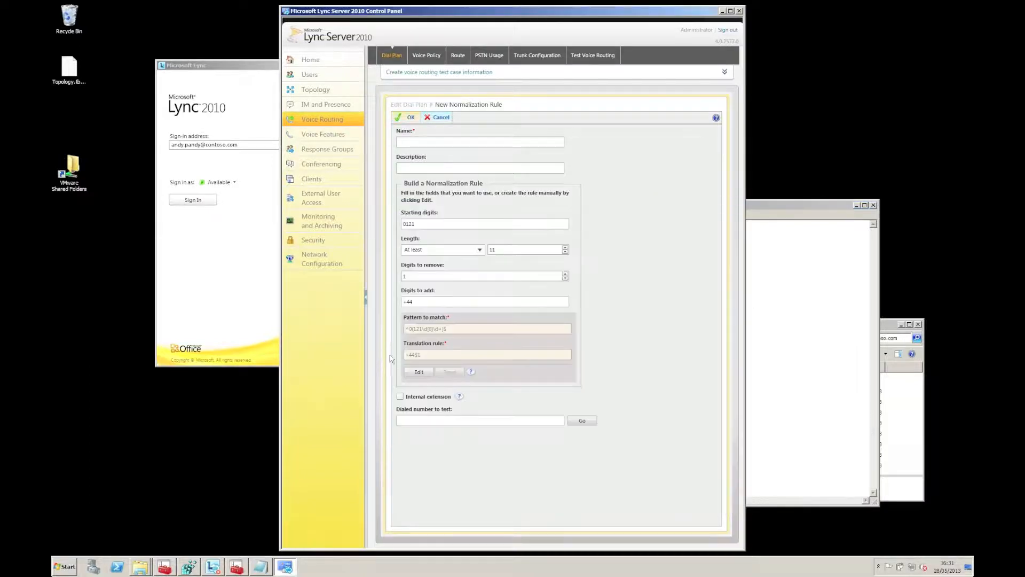
drag(434, 355, 403, 359)
key(ctrl+c)
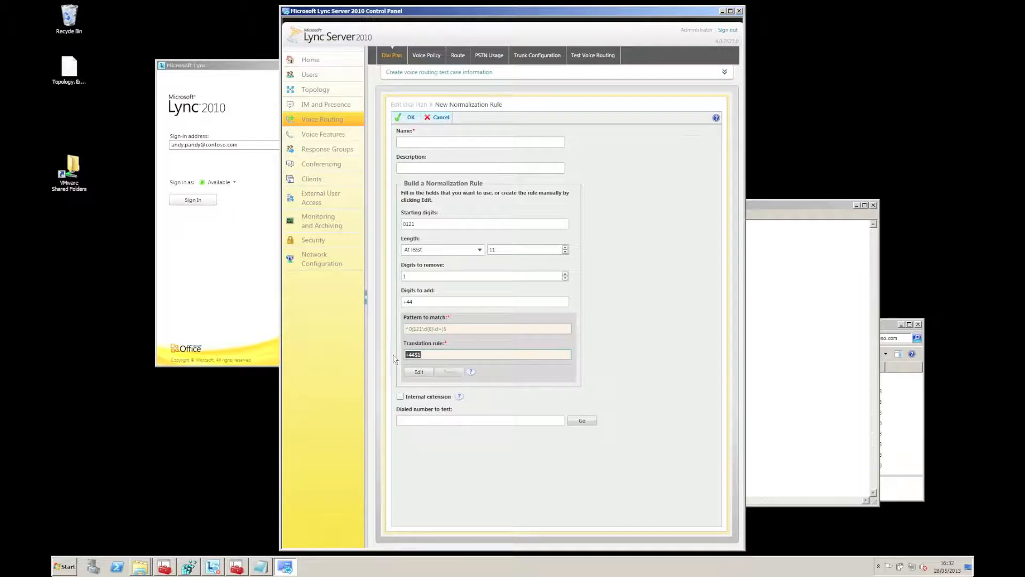
click(796, 318)
key(ctrl+v)
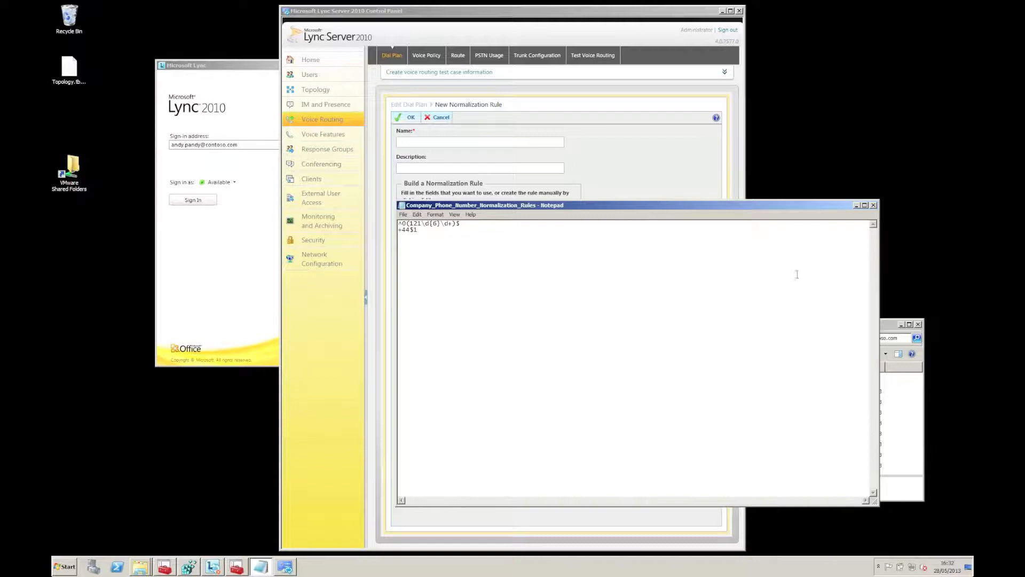
Step: Save and close the rules file, cancel the new rule and dial plan edit, and minimize the Control Panel
click(874, 205)
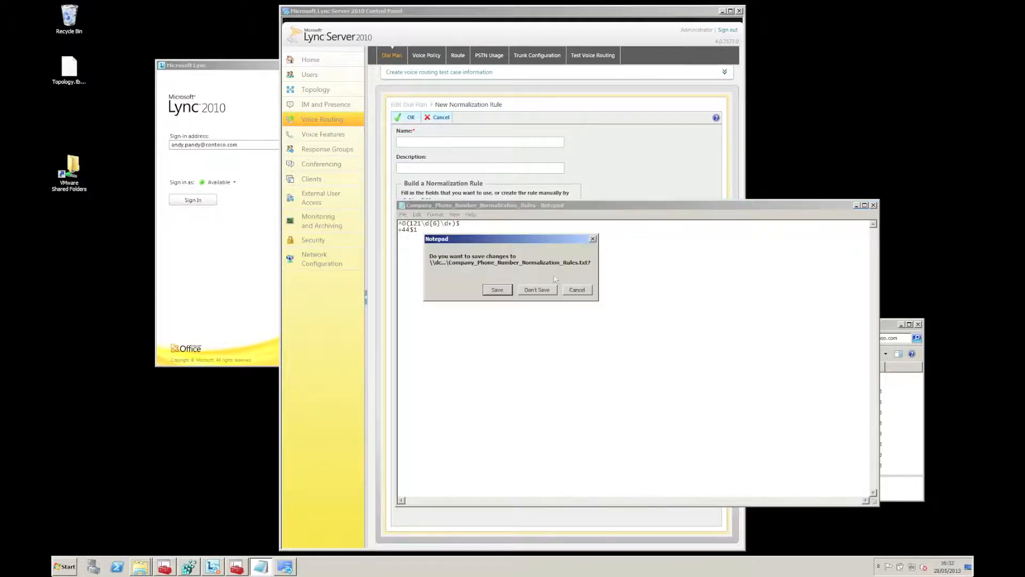
click(487, 291)
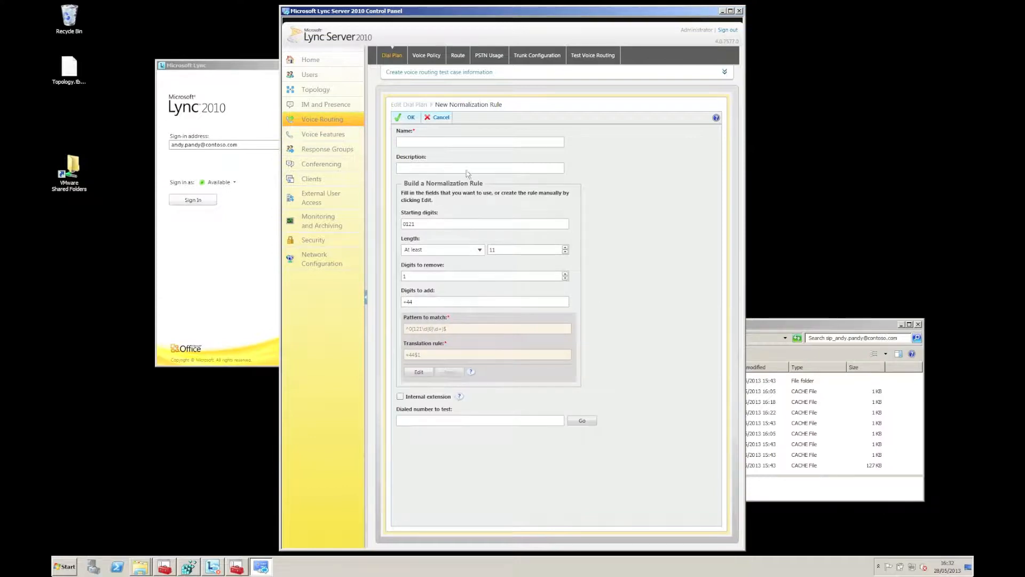
click(441, 118)
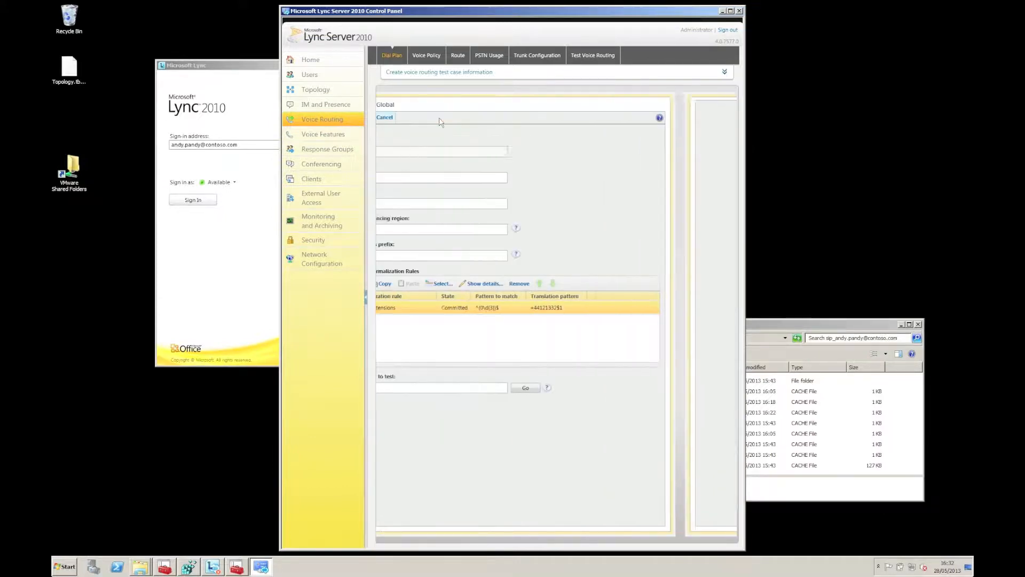
click(440, 119)
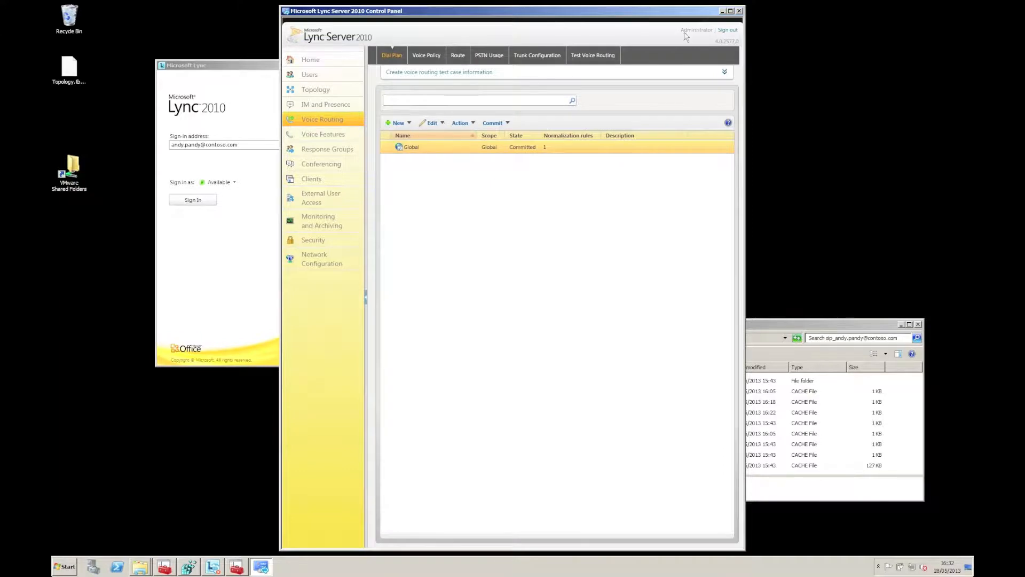
click(723, 11)
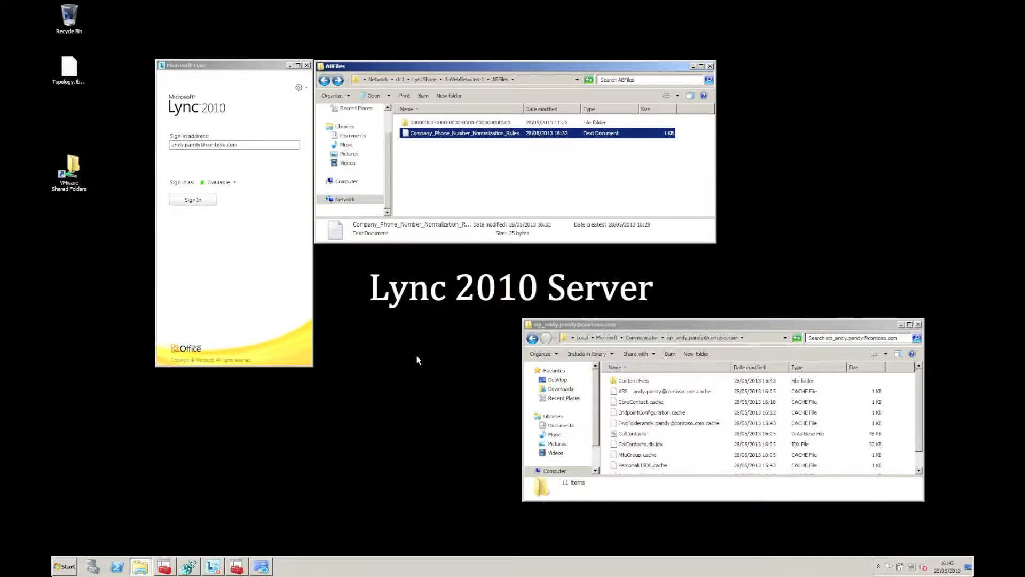
Step: Launch Lync Server Management Shell and run Update-CsAddressBook -Verbose
key(super)
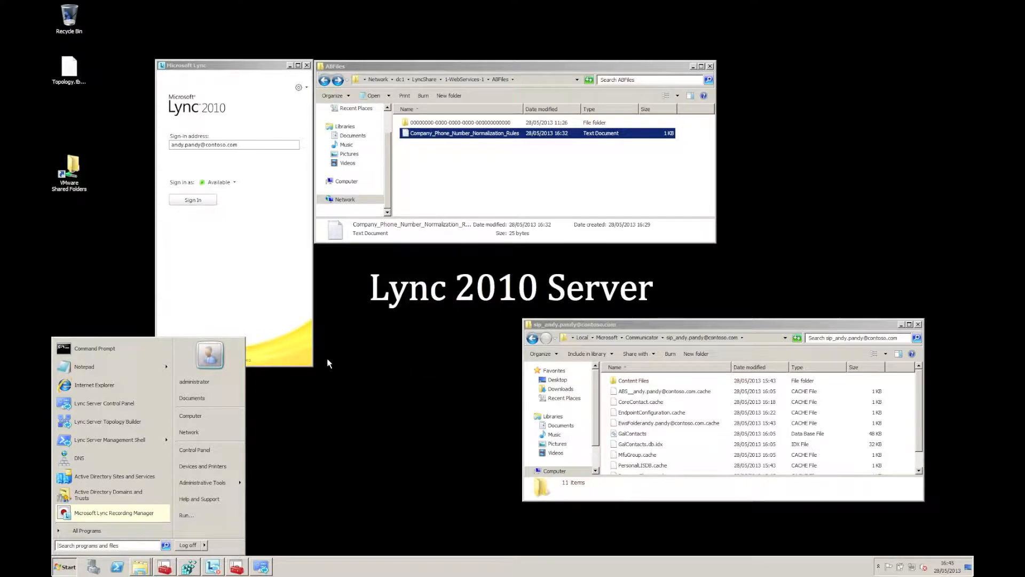
click(141, 442)
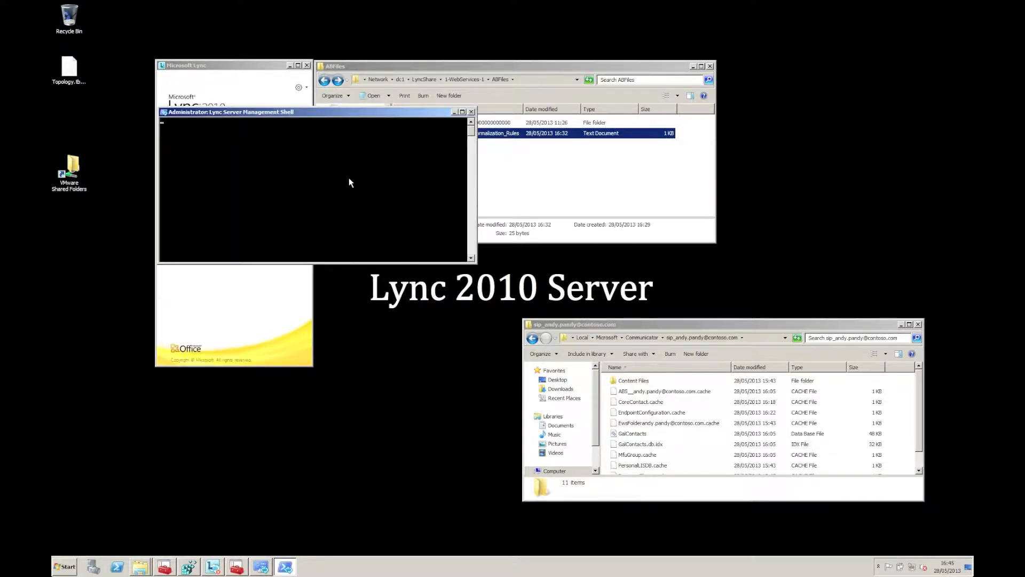
drag(348, 113, 522, 156)
text(updte-)
key(BackSpace)
key(BackSpace)
key(BackSpace)
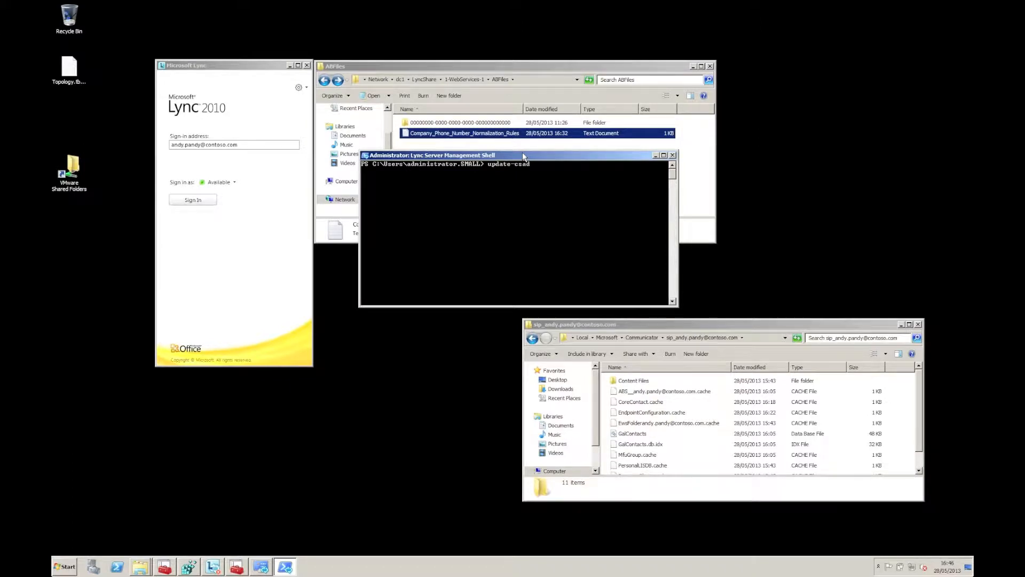
text(ate-csaddressbook -verbose)
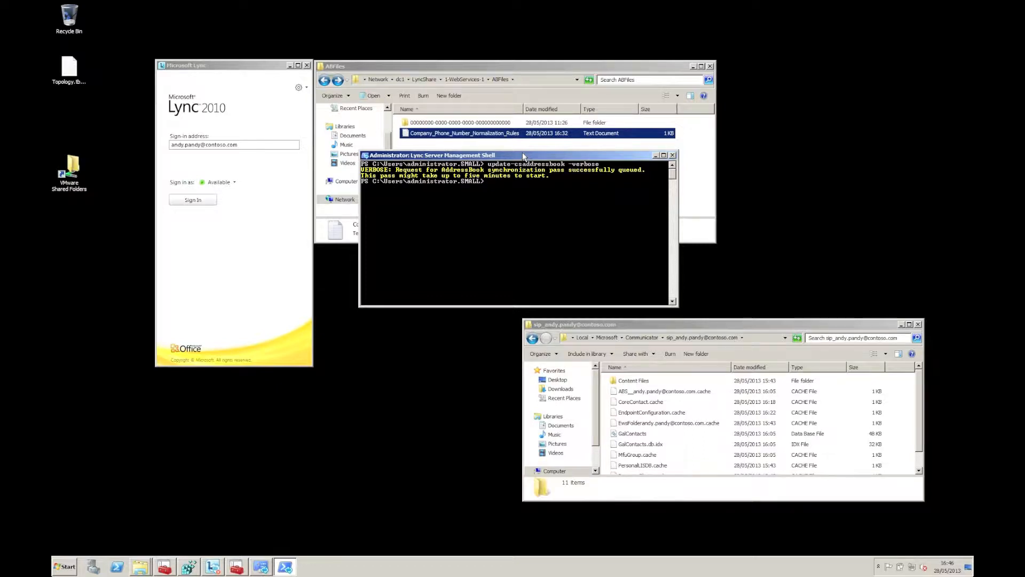
Step: Open Event Viewer from a Start menu search for 'eventv'
key(super)
text(eventvwr)
key(Return)
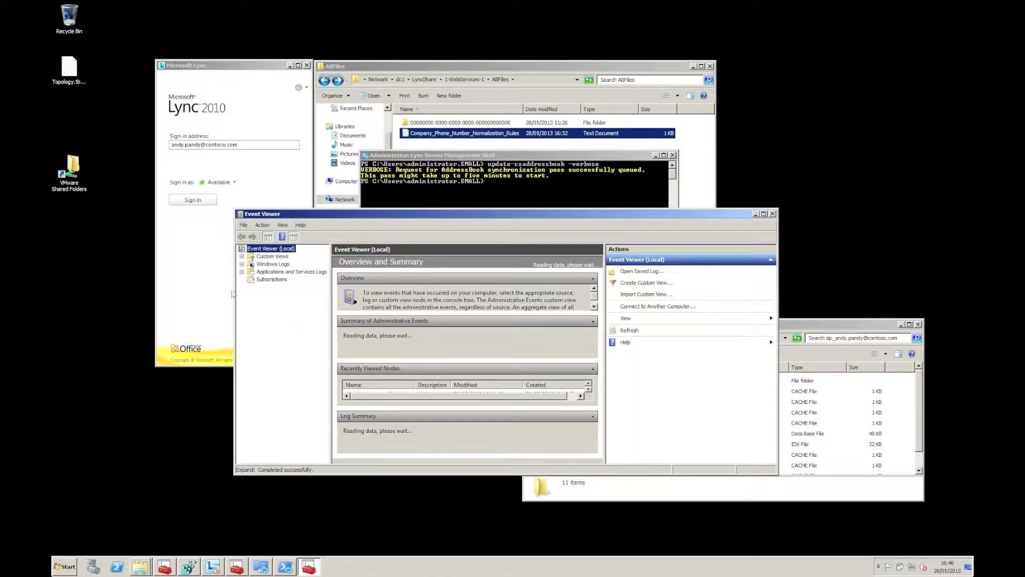
Step: Show the refreshed Lync Server log under Applications and Services Logs
double_click(291, 271)
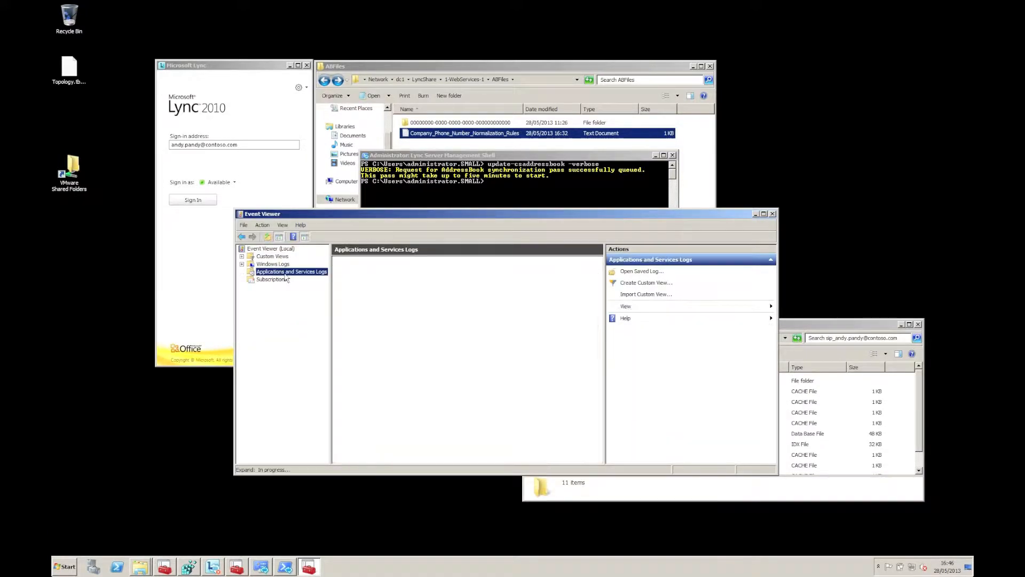
click(288, 303)
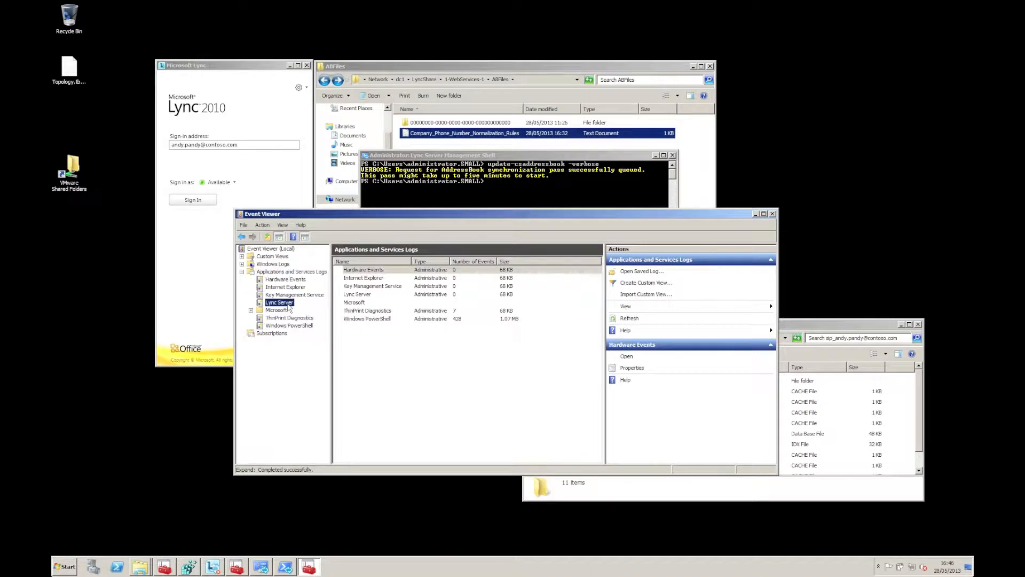
click(443, 312)
drag(465, 213, 438, 285)
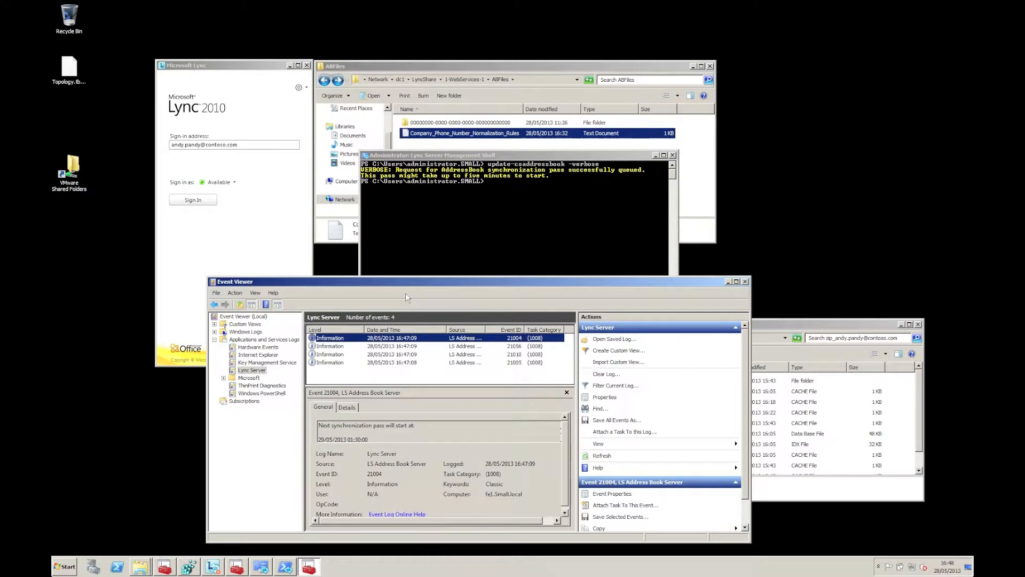
Step: Review Address Book Server events 21005, 21010, 21056 and 21004, then close the details
double_click(421, 363)
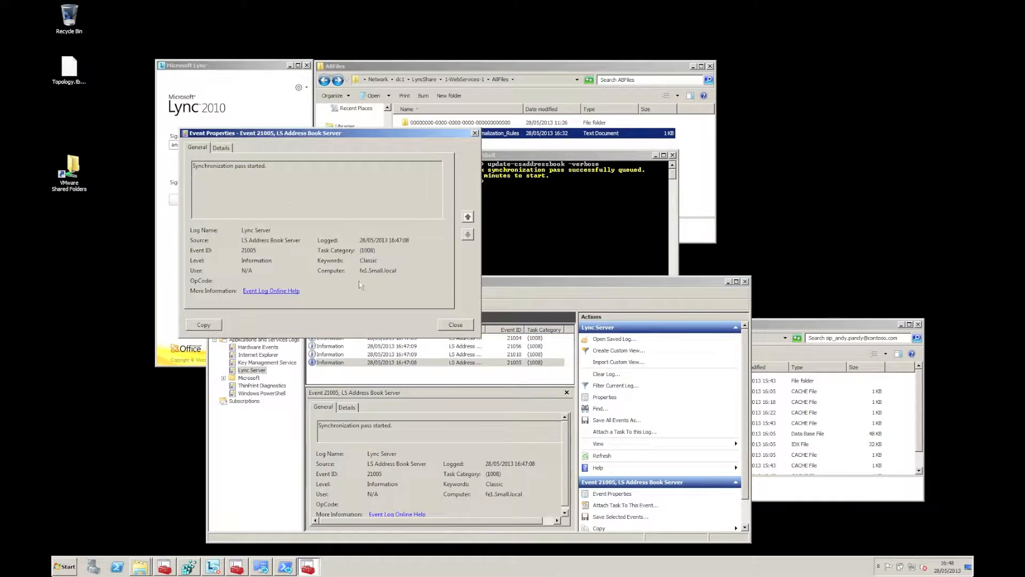
click(468, 217)
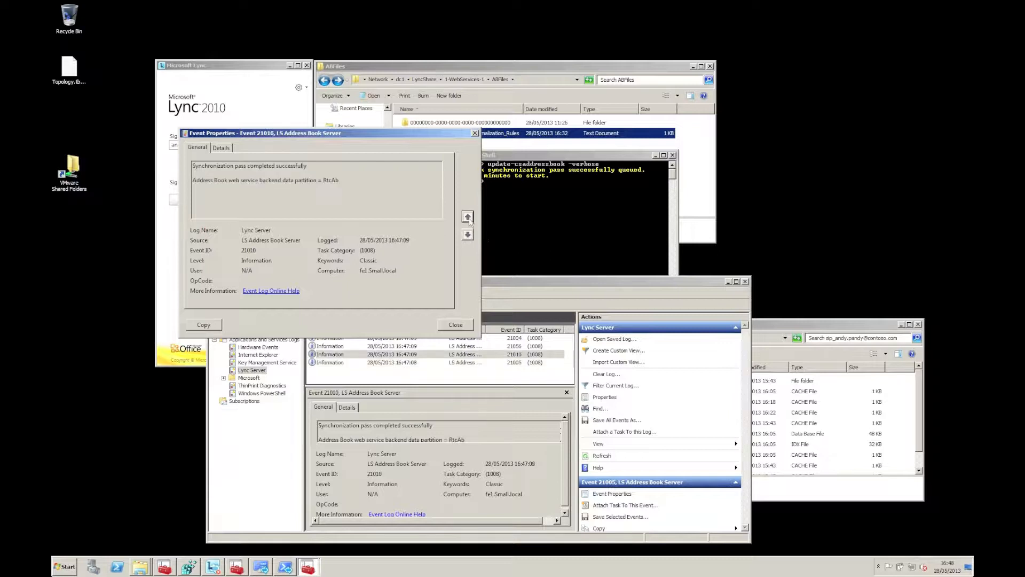
click(467, 216)
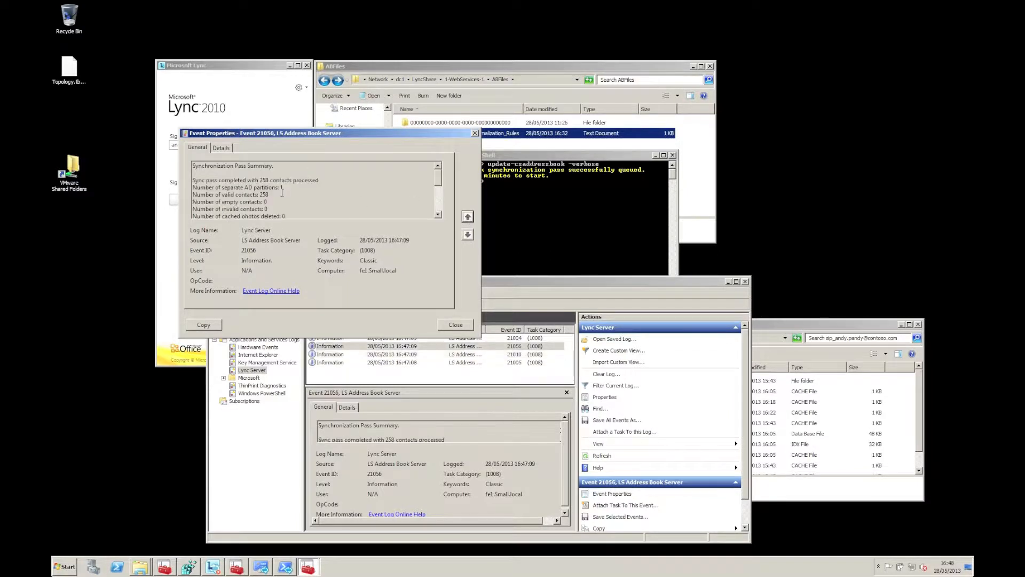
click(438, 212)
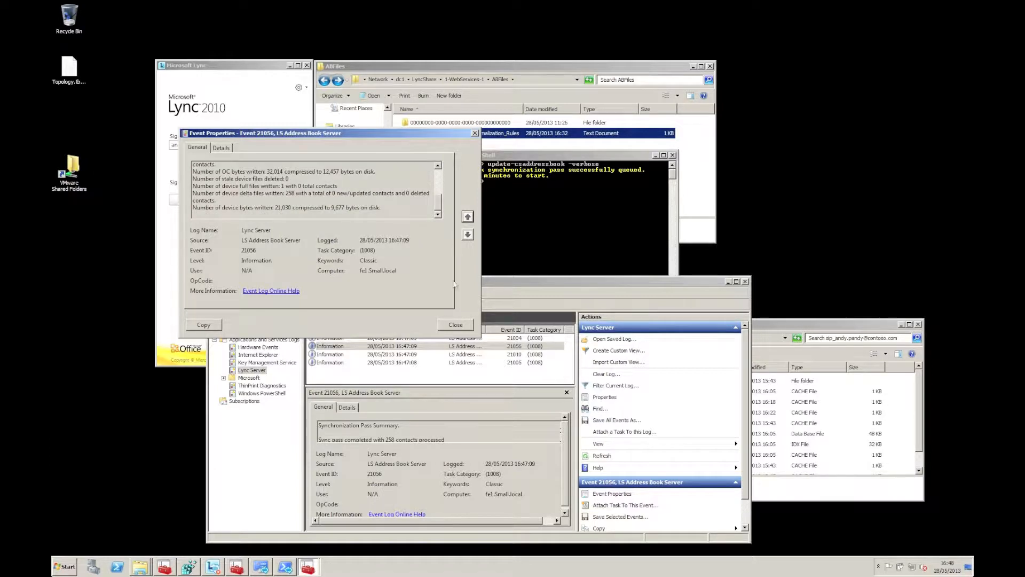
click(468, 217)
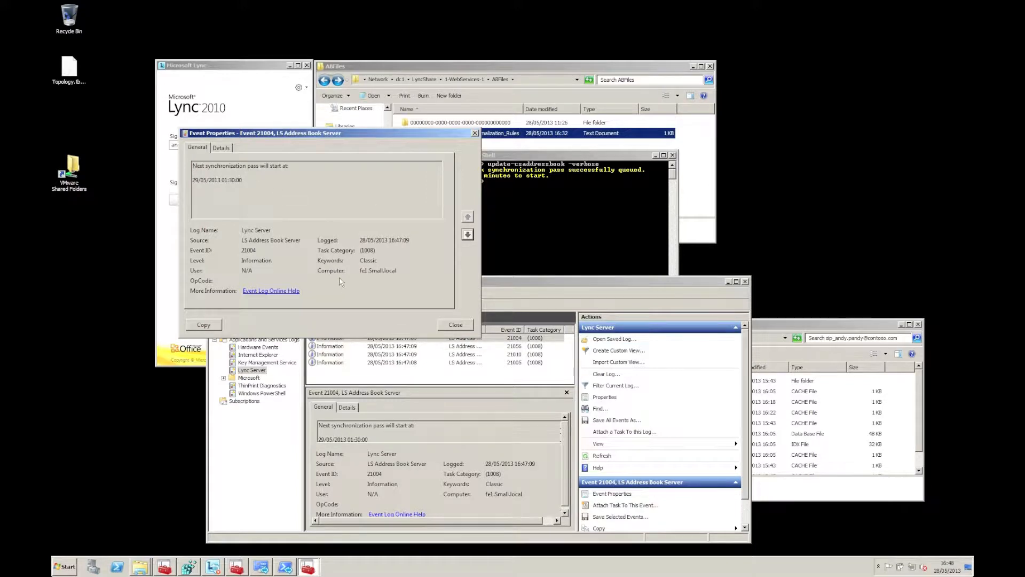
click(436, 326)
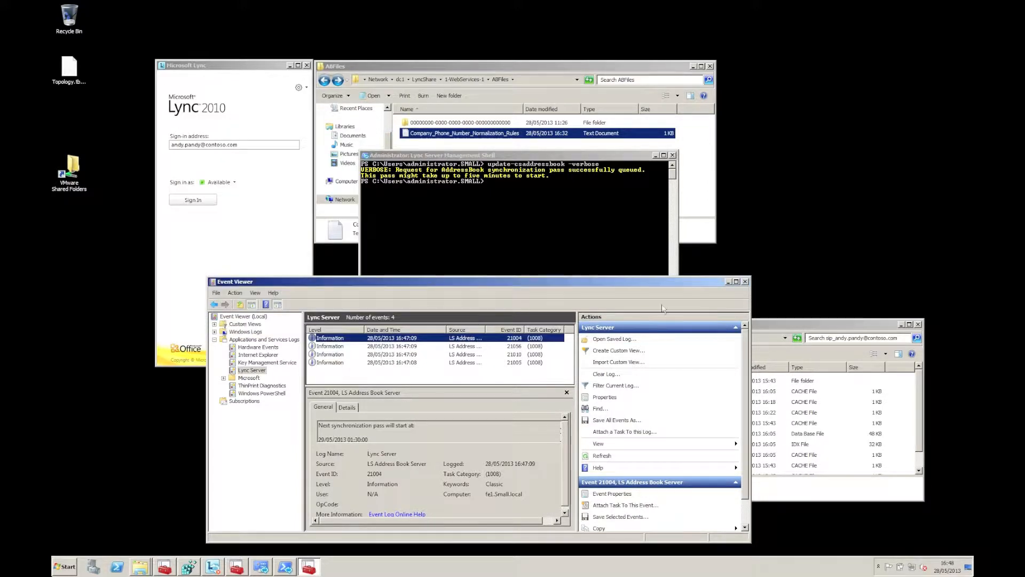
Step: Close Event Viewer and the Management Shell and bring up the local Lync cache folder
click(745, 282)
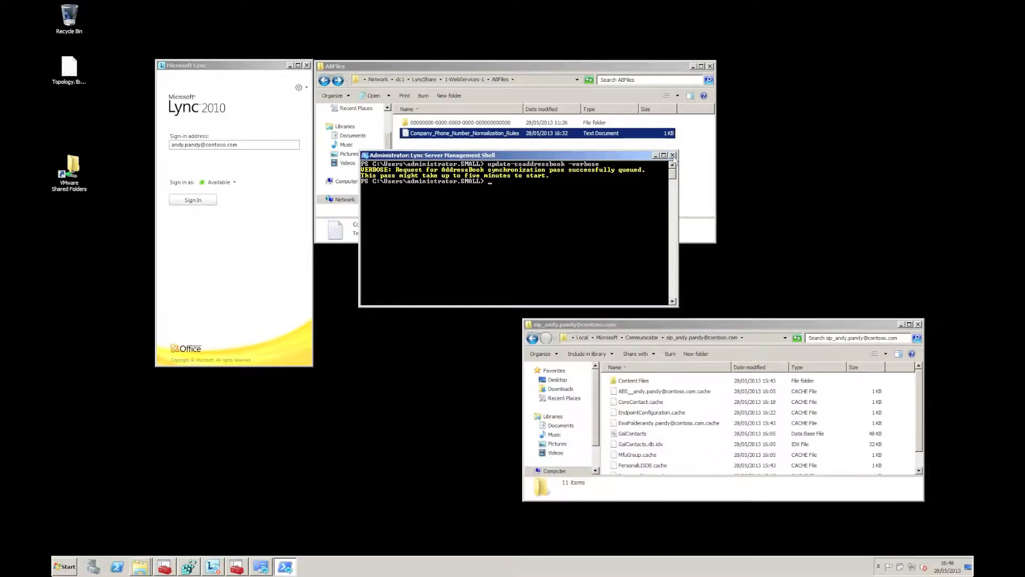
click(673, 155)
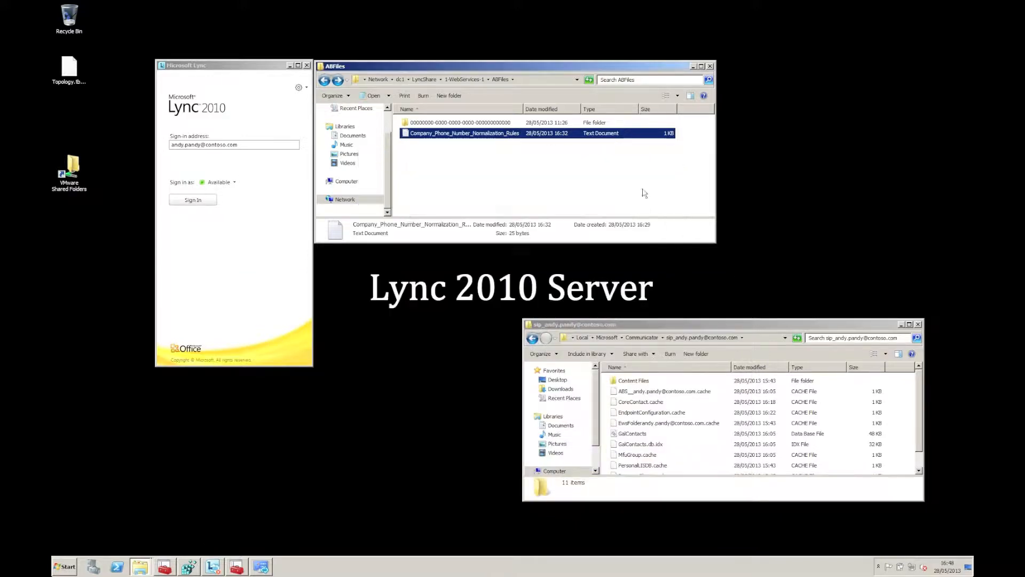
click(298, 287)
click(753, 454)
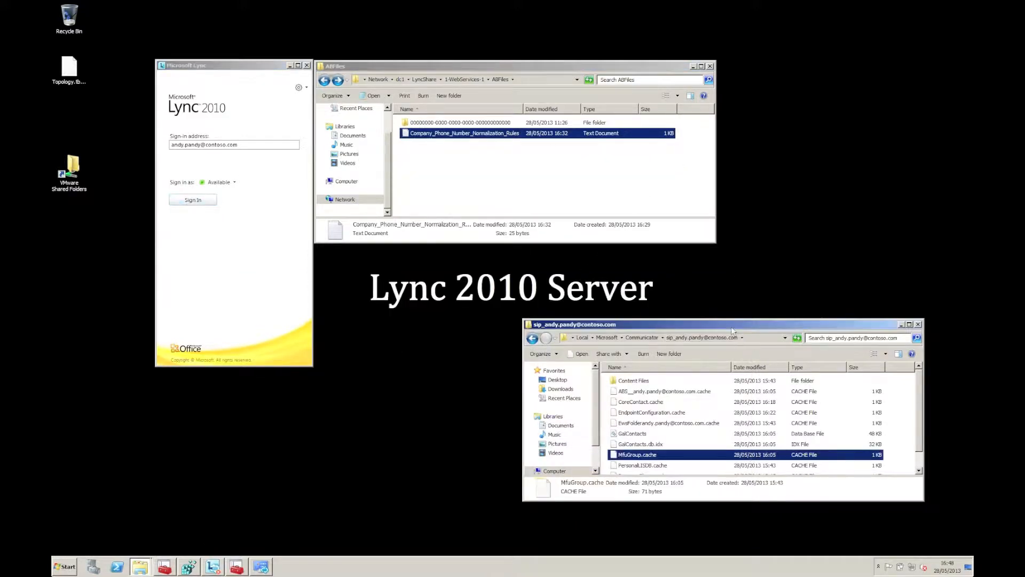
drag(722, 324, 519, 265)
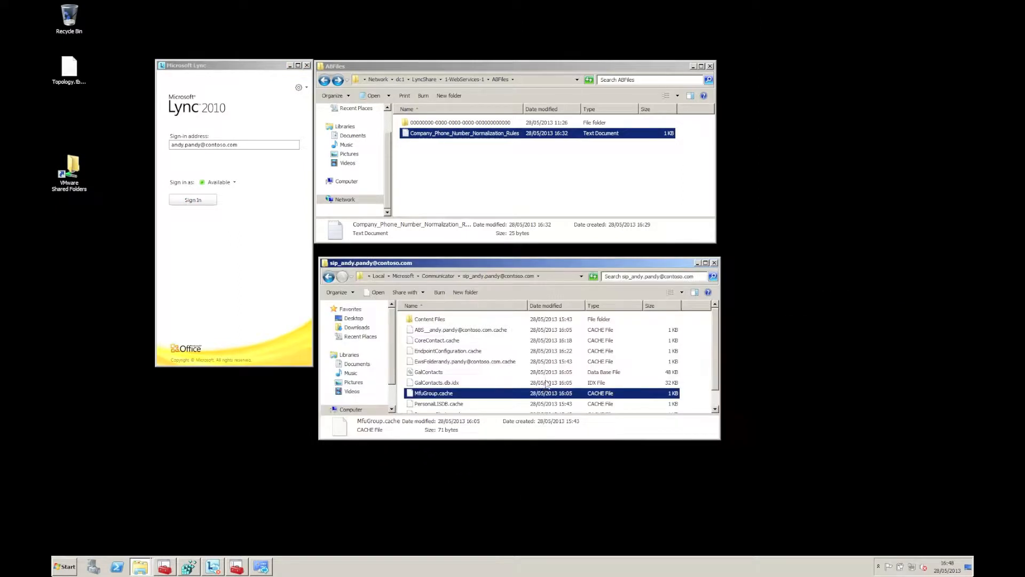
Step: Delete GalContacts and GalContacts.db.idx from the cache folder, confirming with Yes
click(470, 383)
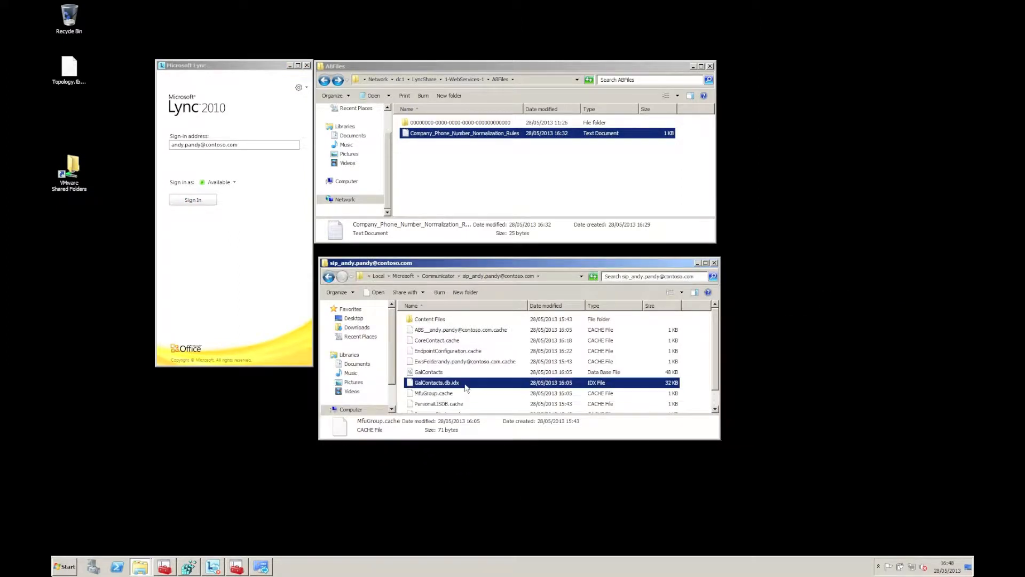
ctrl+click(444, 374)
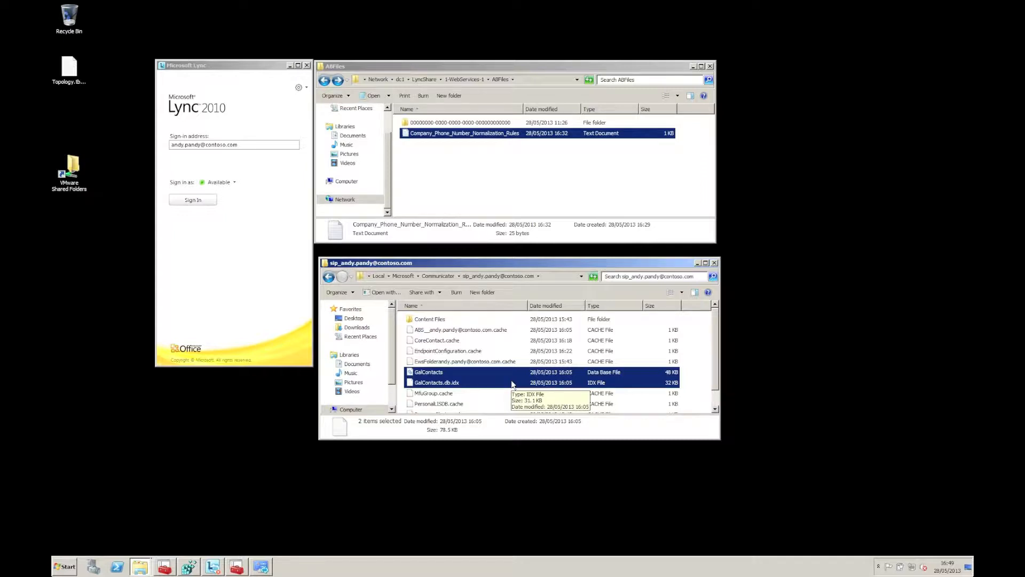
key(Delete)
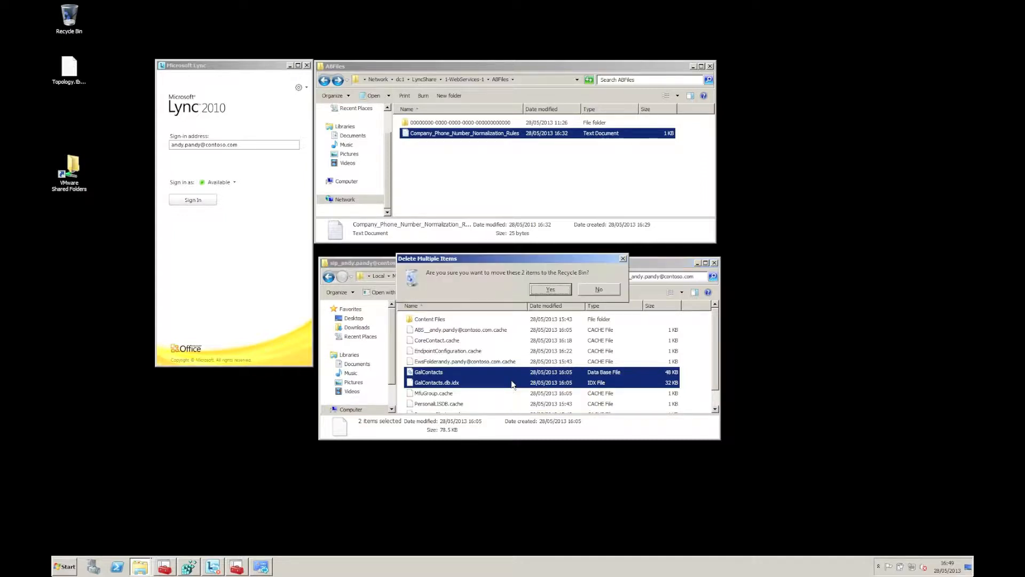
key(Return)
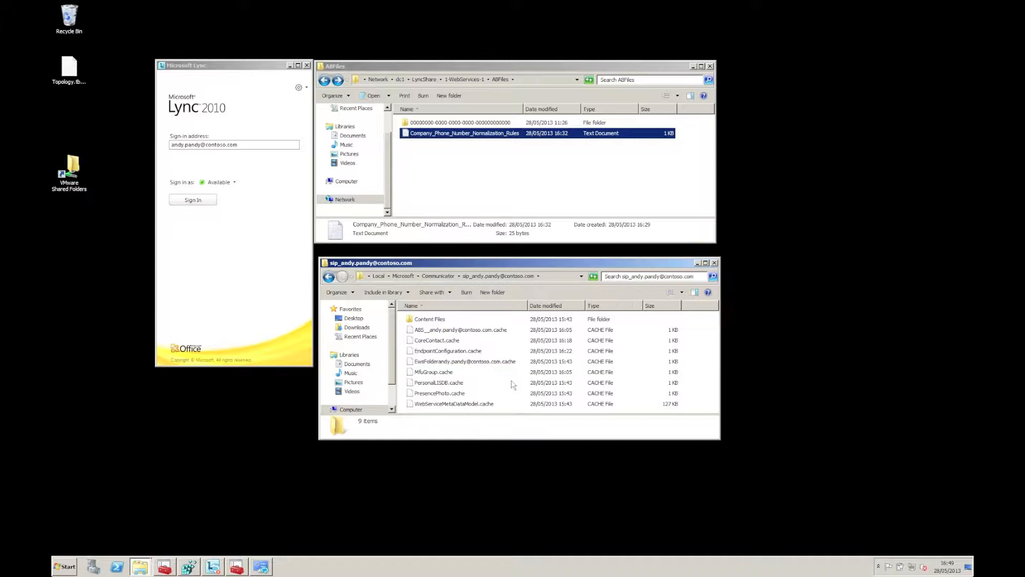
Step: Sign in to the Lync client and select both GalContacts files in Explorer
click(206, 203)
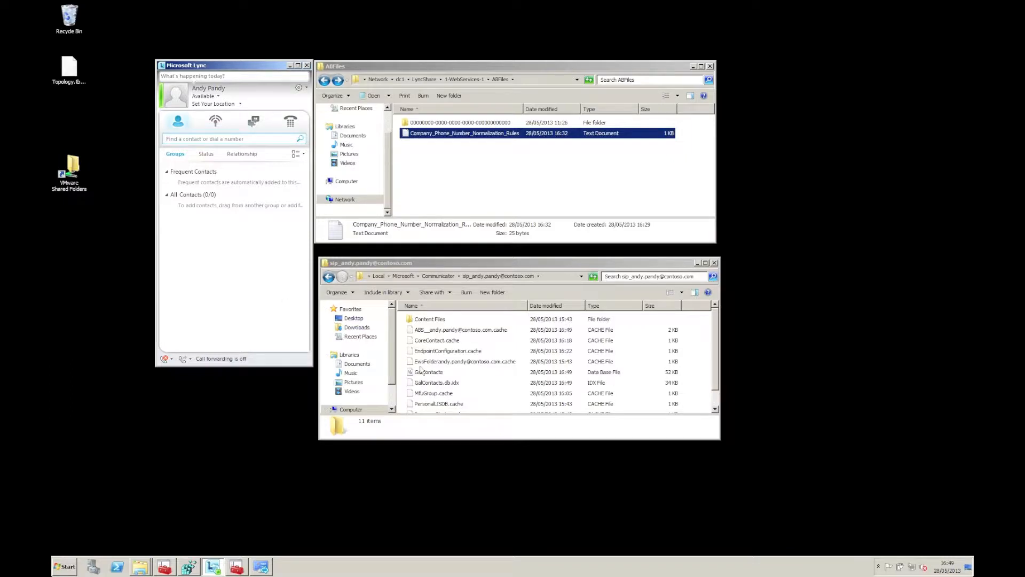
click(420, 370)
shift+click(441, 383)
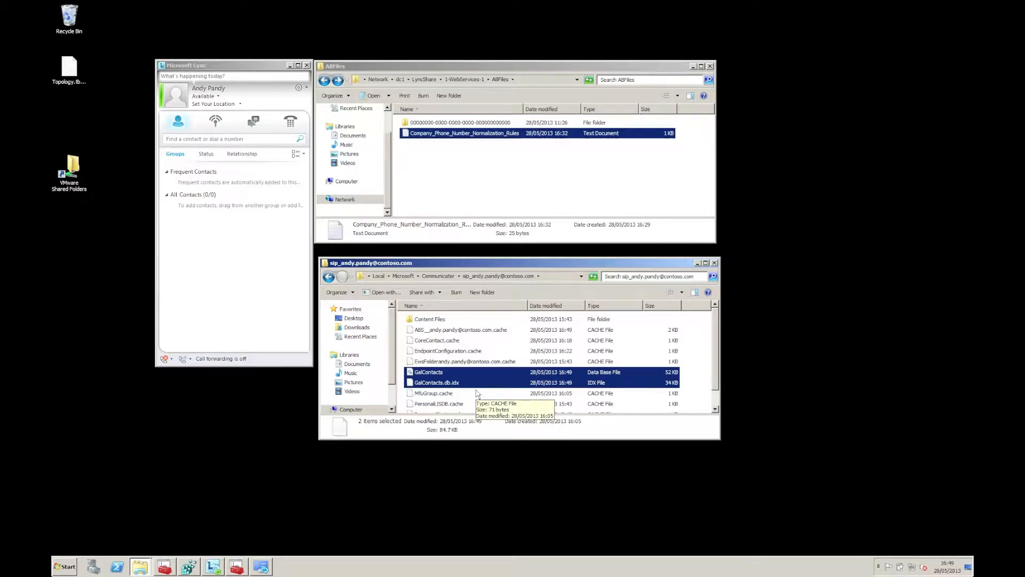
Step: Search Lync for the contact and check his Call options, showing the work number without +44
click(212, 275)
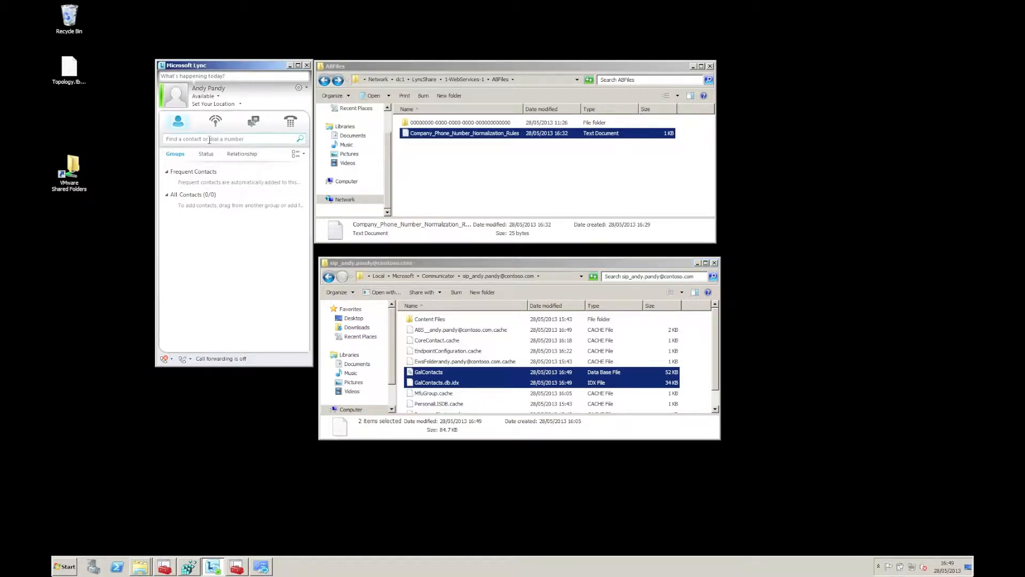
text(derek)
right_click(192, 167)
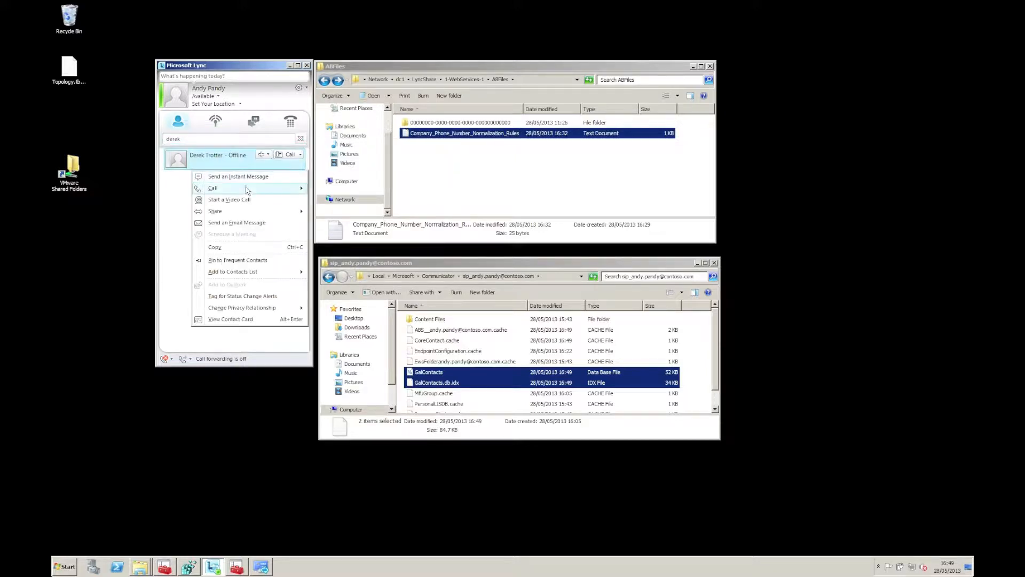
mouse_move(247, 191)
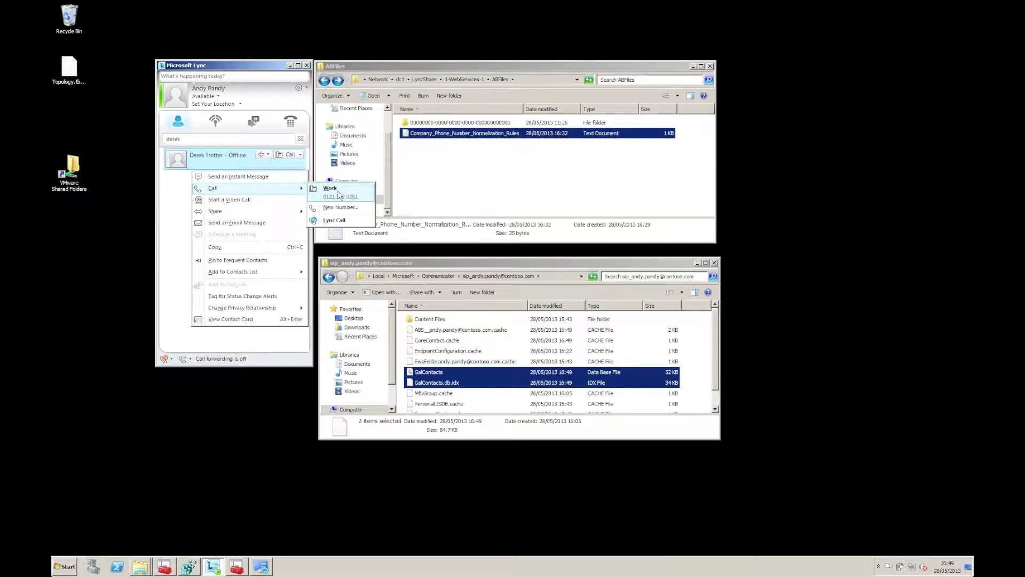
click(440, 190)
Step: Open Company_Phone_Number_Normalization_Rules in Notepad and delete all of its rule text
double_click(443, 139)
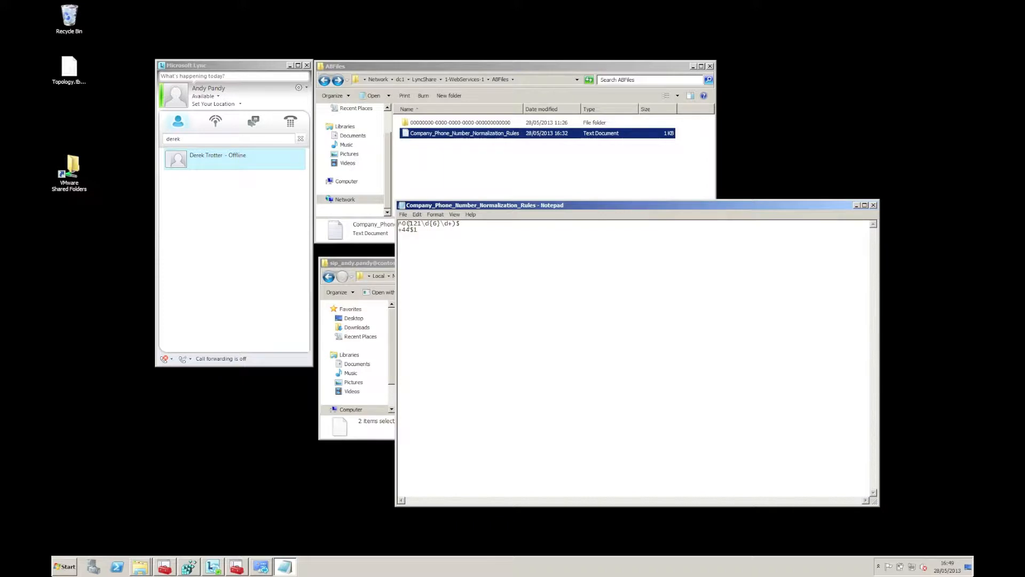
drag(398, 224, 422, 223)
key(ctrl+a)
key(Delete)
drag(581, 206, 716, 207)
key(super)
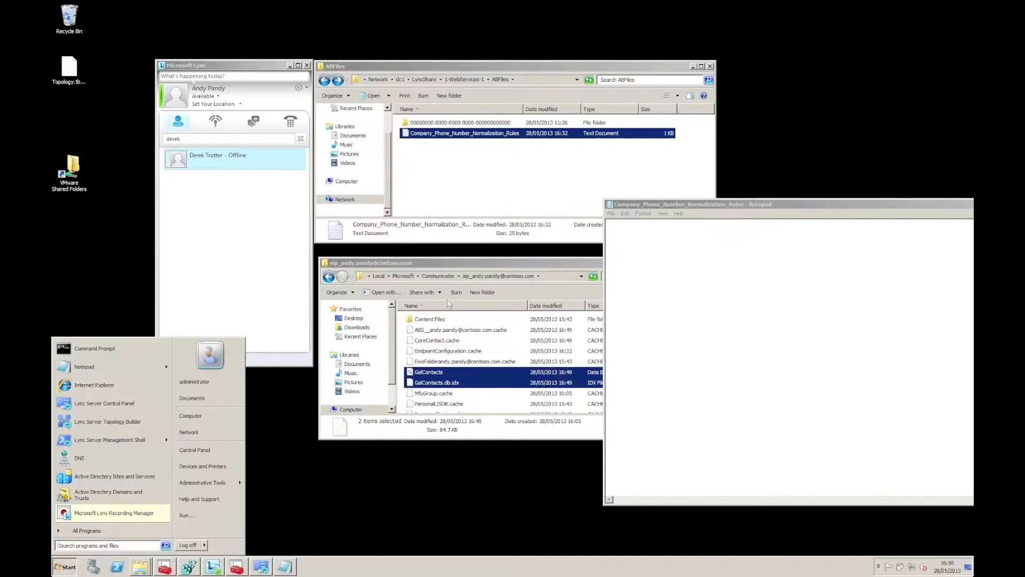
Step: Launch Lync Server Control Panel and sign in with the administrator password
click(146, 400)
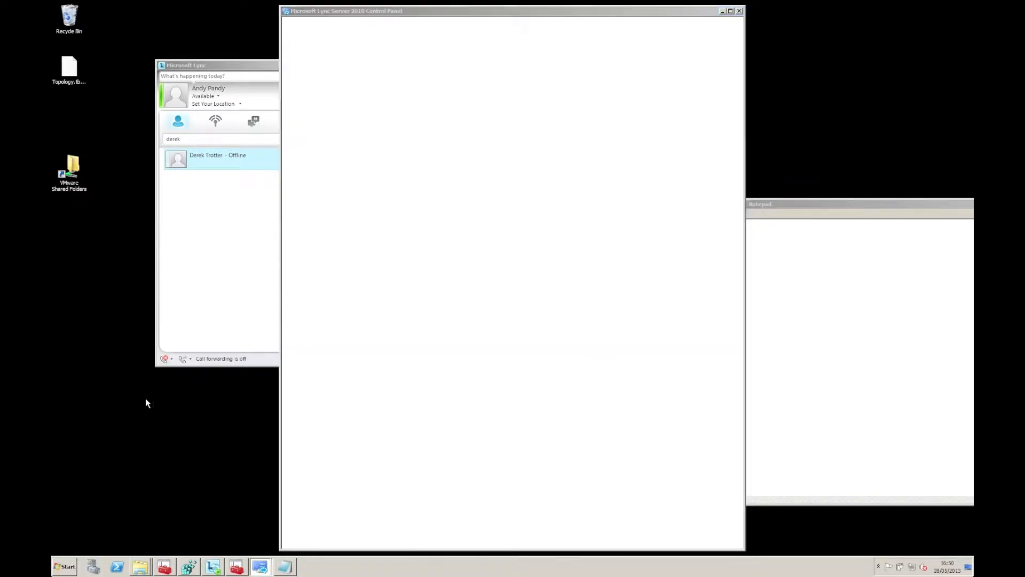
text(•••••••••)
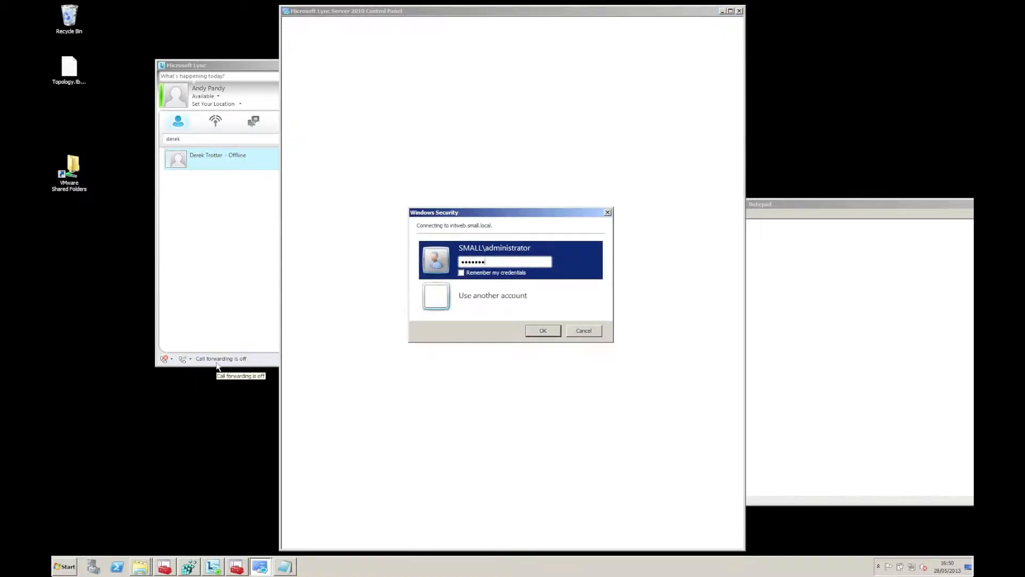
key(Return)
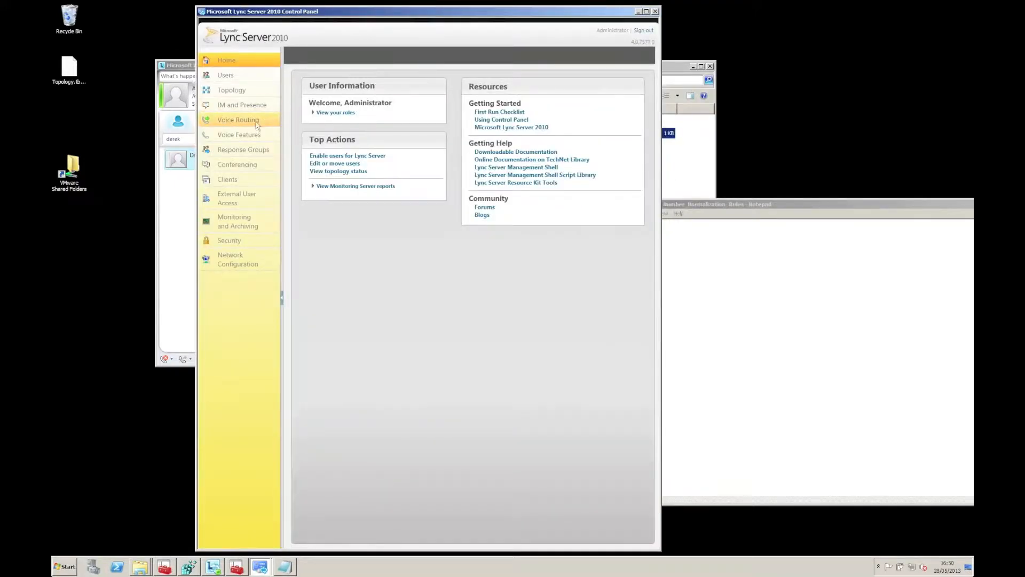
drag(355, 14, 294, 14)
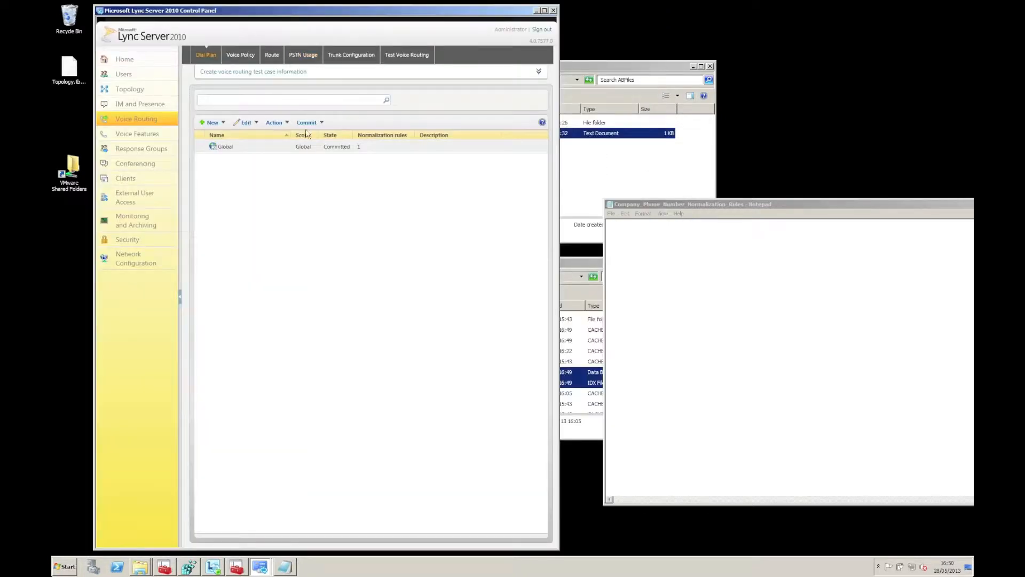
Step: Open the Global dial plan's details and start a new normalization rule
click(304, 145)
click(256, 124)
click(253, 137)
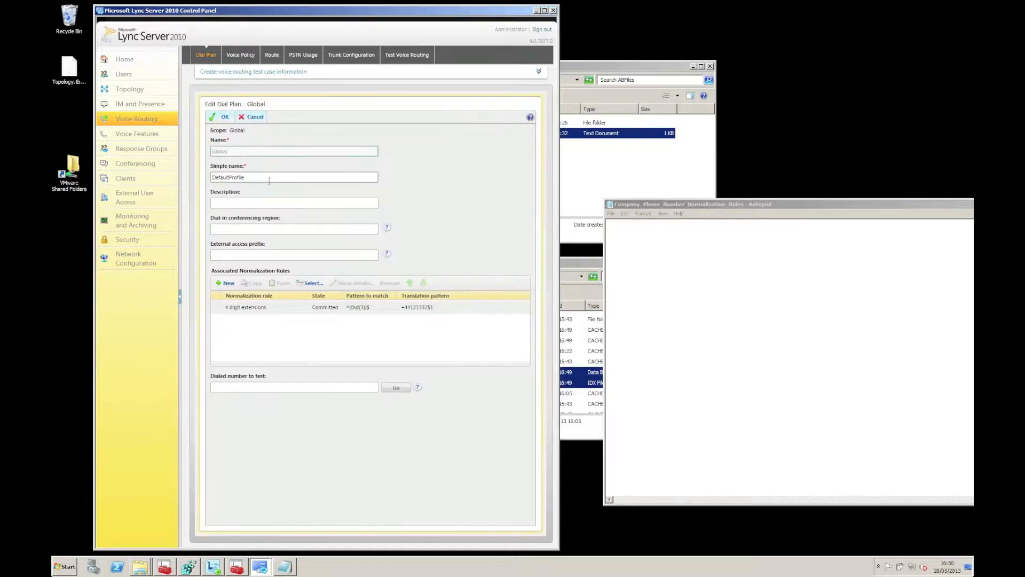
click(224, 286)
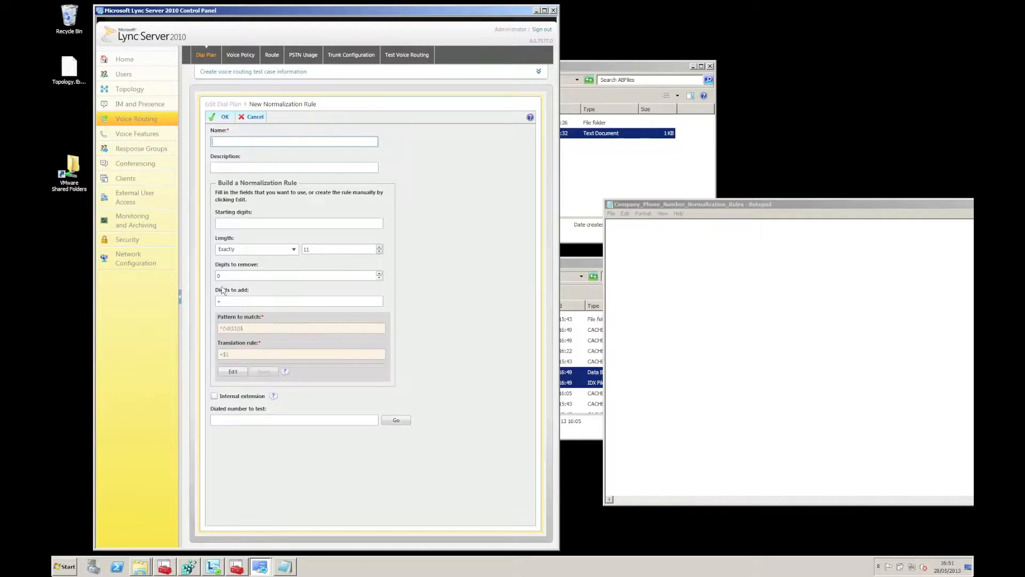
Step: Set the draft rule to starting digits 00, length at least 11, removing 2 digits
click(235, 224)
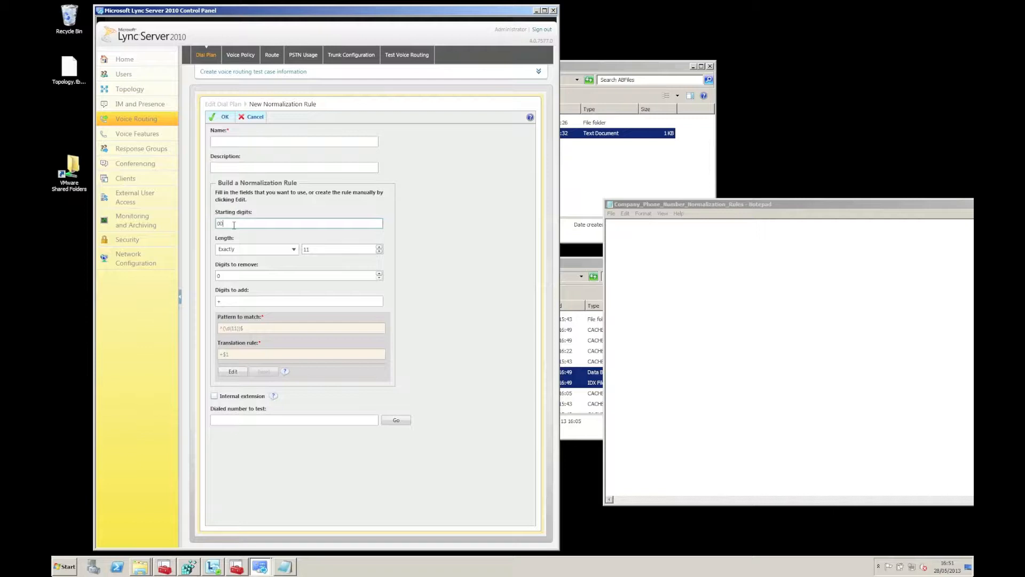
click(294, 249)
click(270, 266)
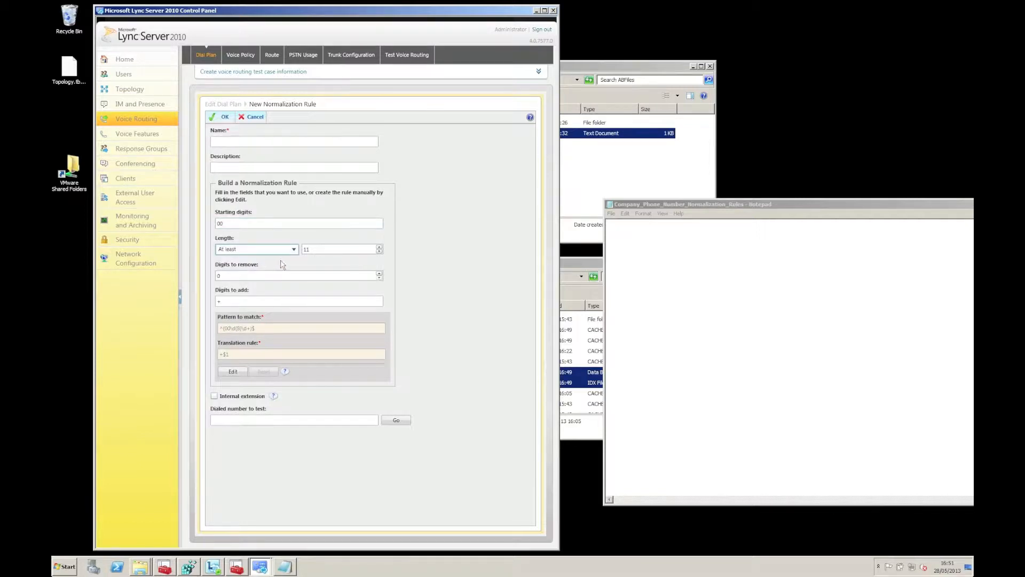
click(278, 278)
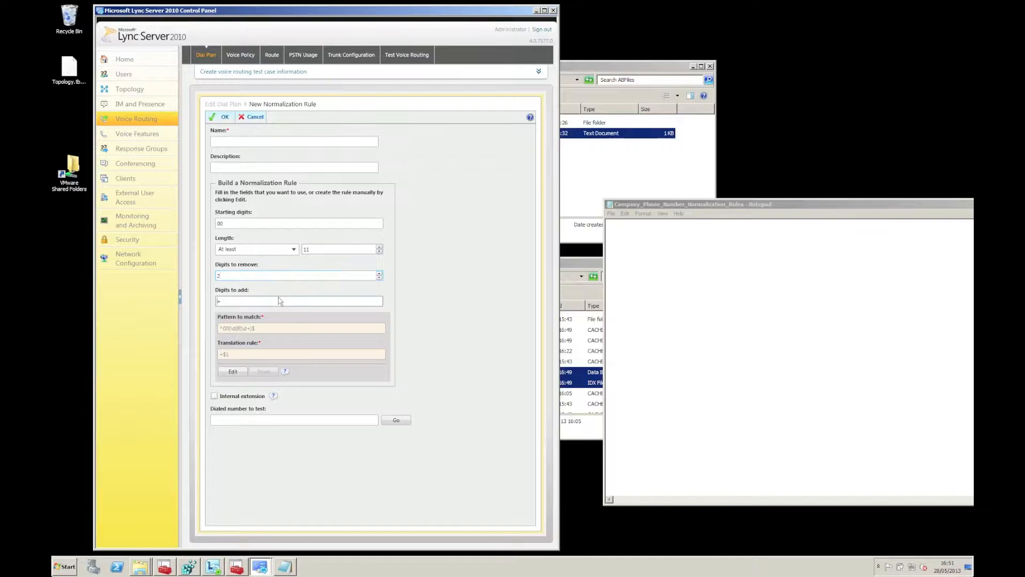
Step: Copy the pattern ^00(\d{8}\d+)$ and translation +$1 into the Notepad rules file
click(283, 329)
drag(251, 328, 276, 328)
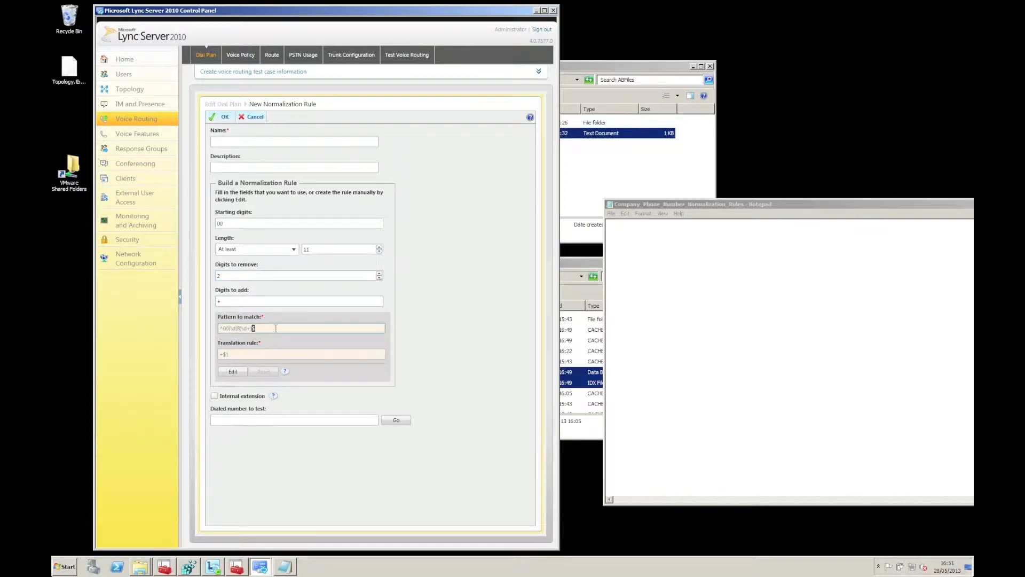
click(275, 329)
drag(264, 329, 176, 330)
key(ctrl+c)
click(645, 248)
key(ctrl+v)
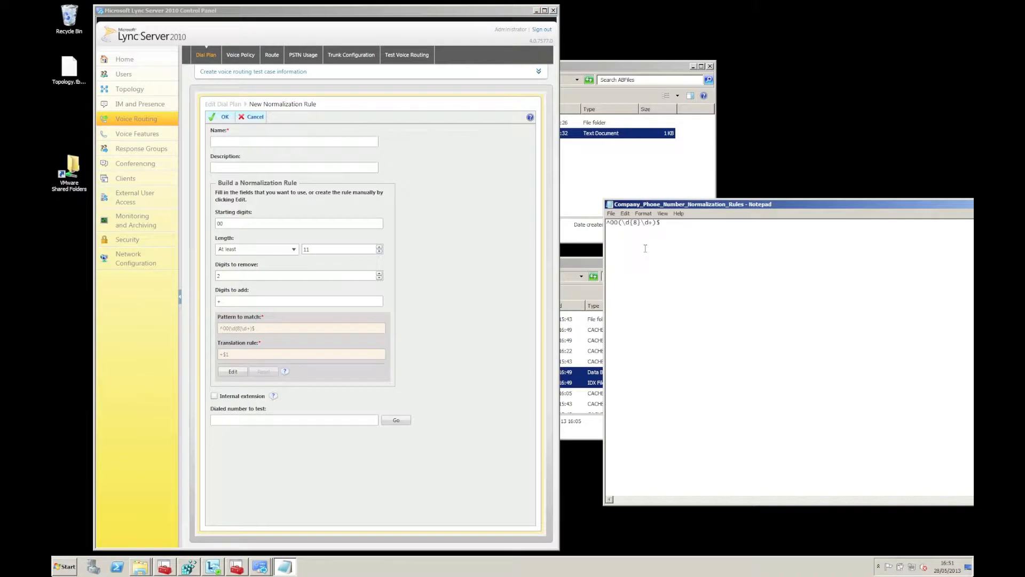
key(ctrl+a)
key(End)
drag(261, 356, 219, 354)
key(ctrl+c)
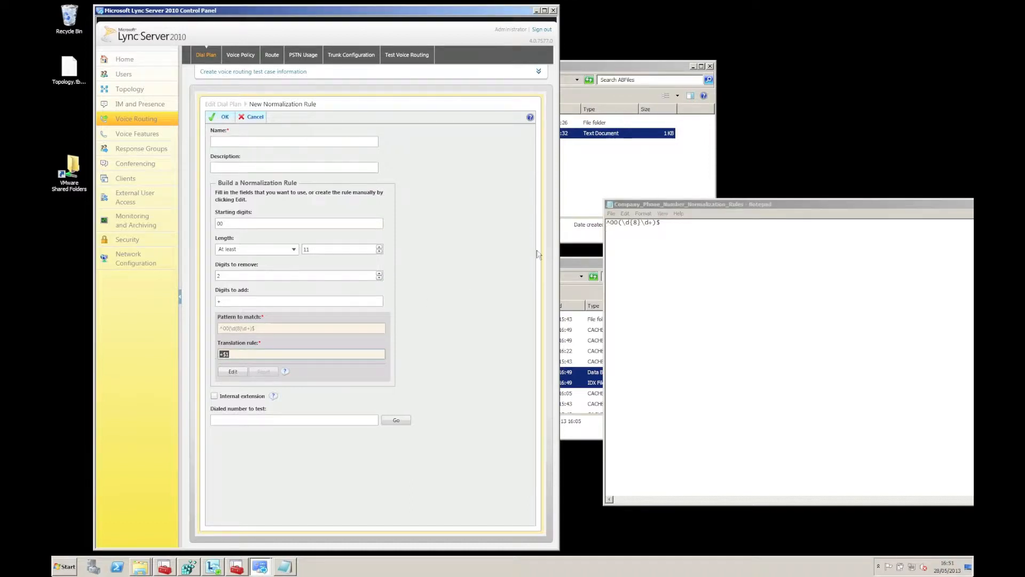
click(617, 238)
key(Return)
key(ctrl+v)
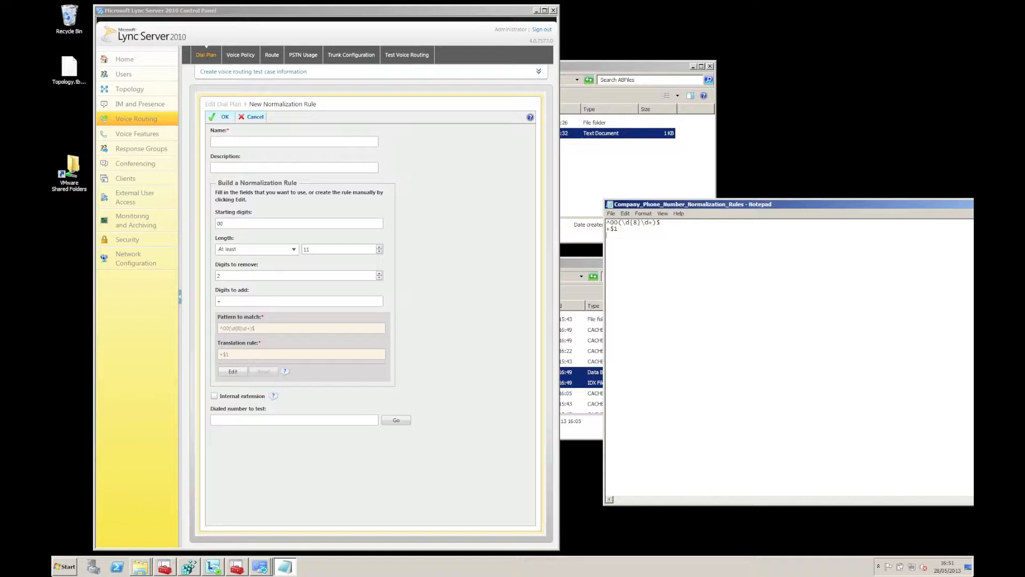
key(Return)
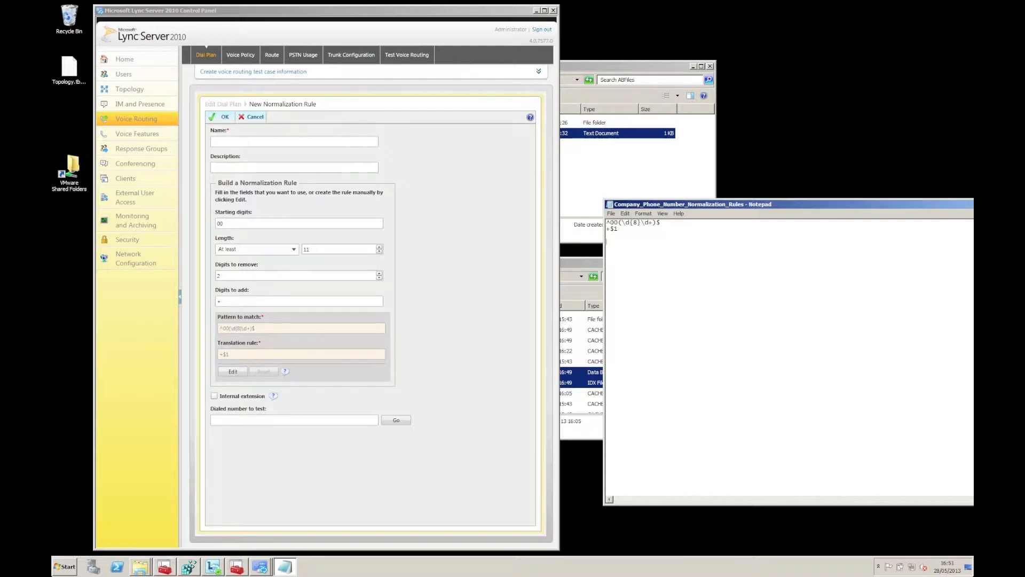
Step: Name the rule 'test' and test it with a 00-prefixed sample number
click(367, 420)
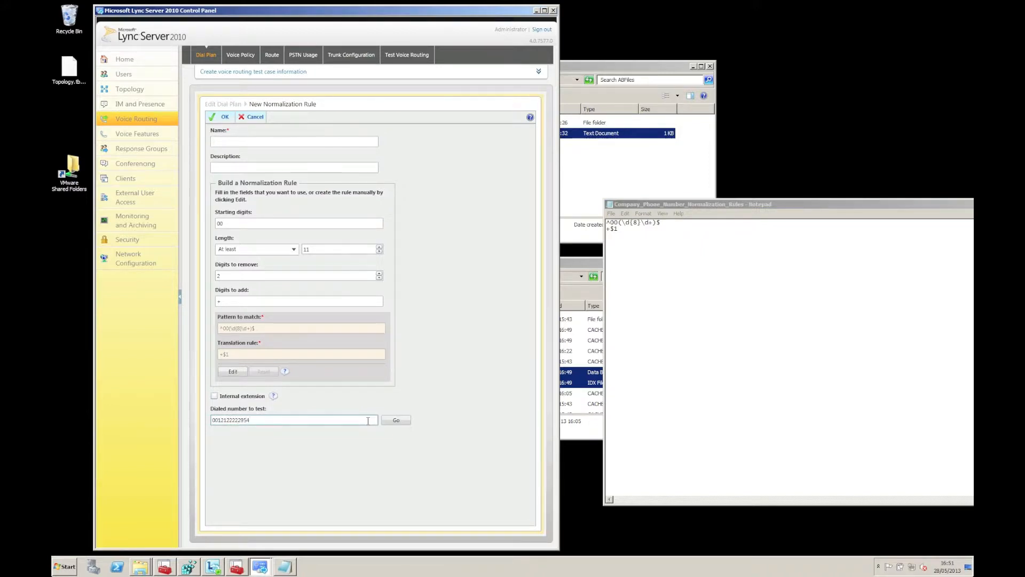
click(404, 425)
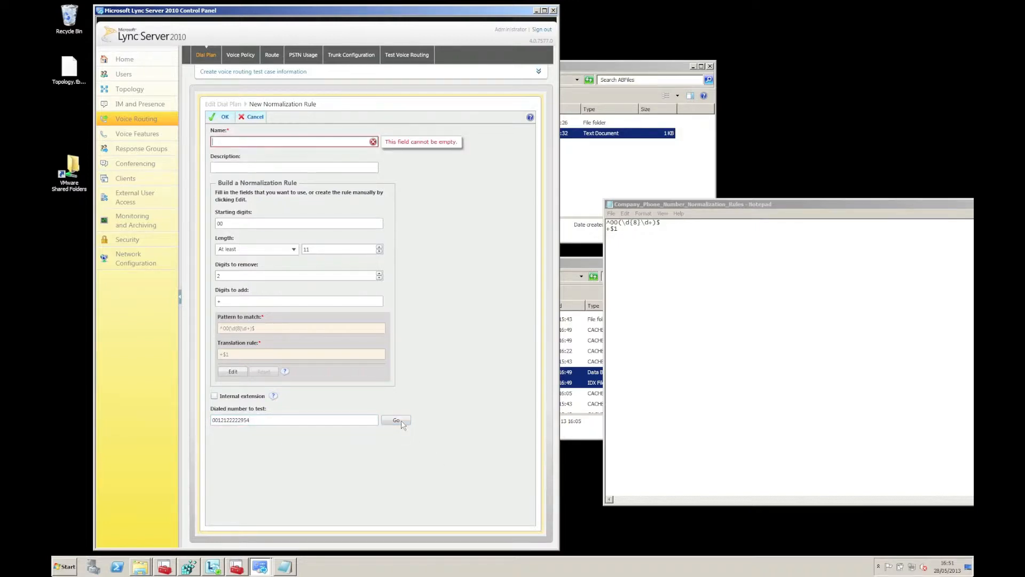
text(test)
key(Tab)
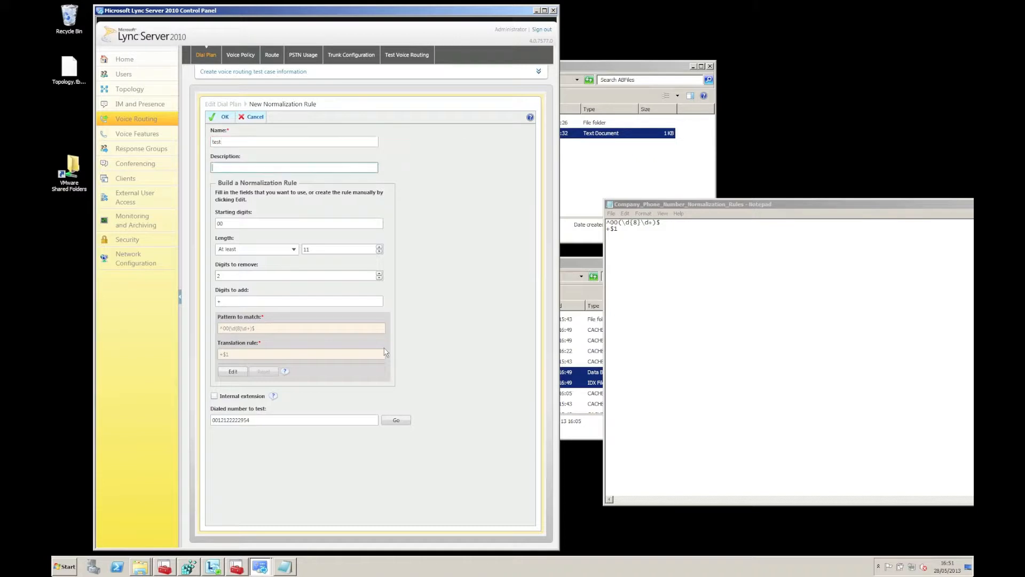
click(401, 424)
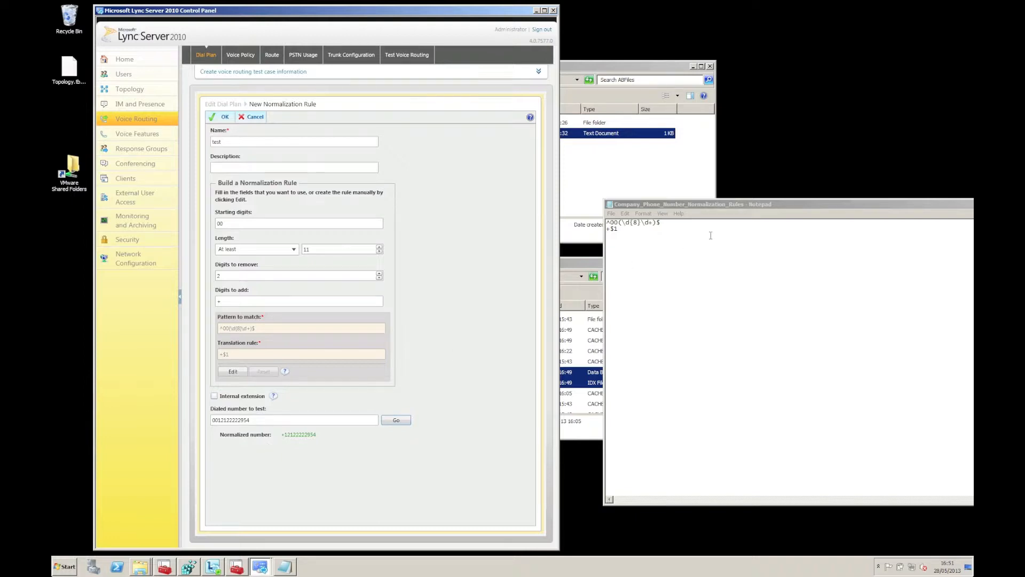
click(685, 236)
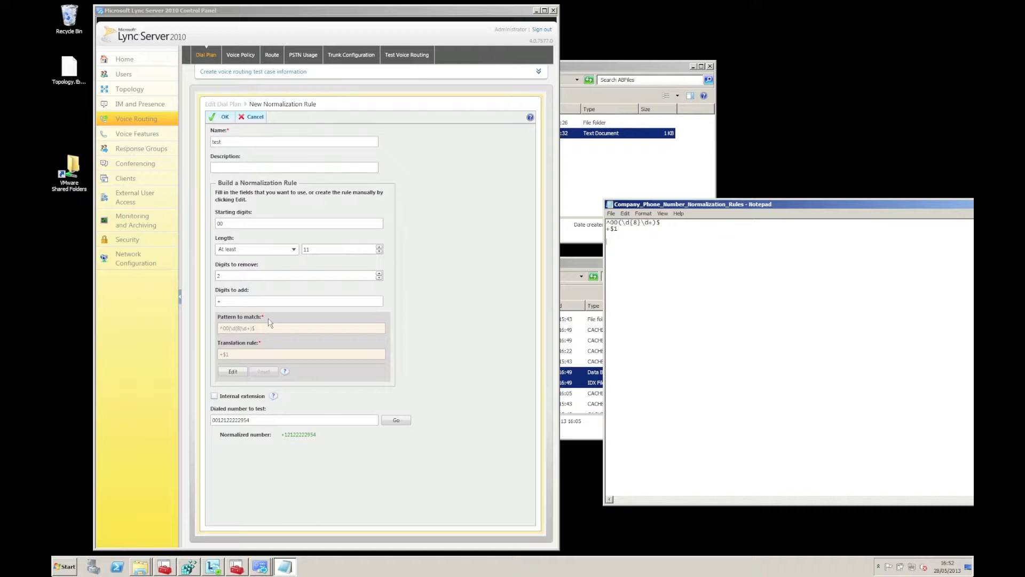
Step: Change the rule to starting digit 0 adding +44, and test a sample mobile number
double_click(219, 223)
text(0)
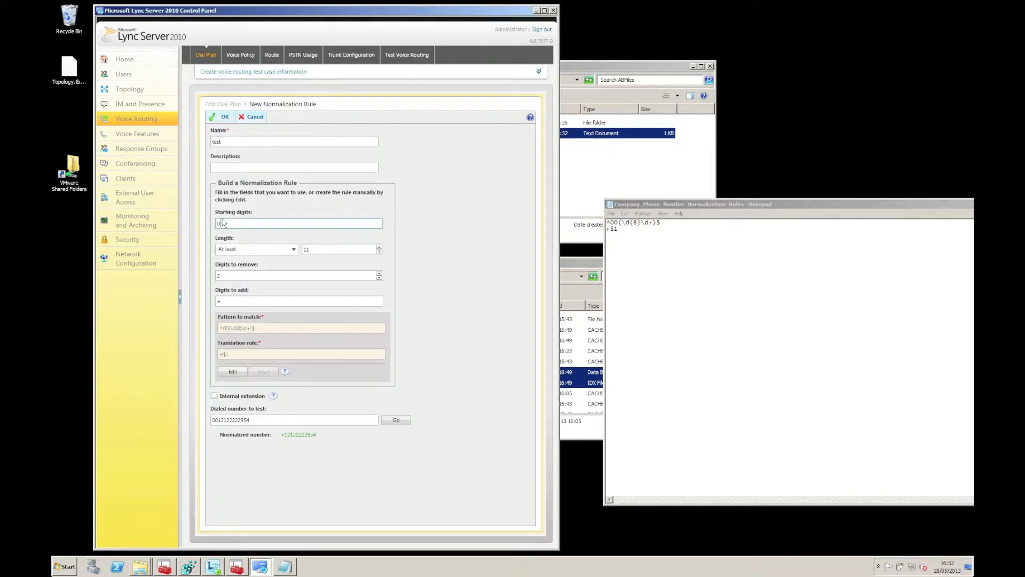
double_click(292, 276)
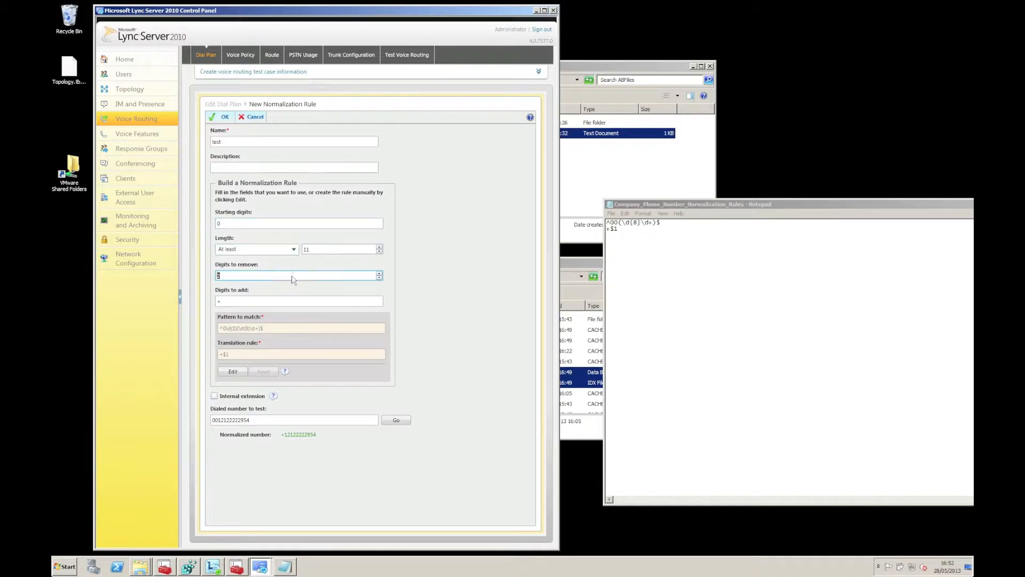
click(245, 302)
text(44)
drag(279, 422, 210, 420)
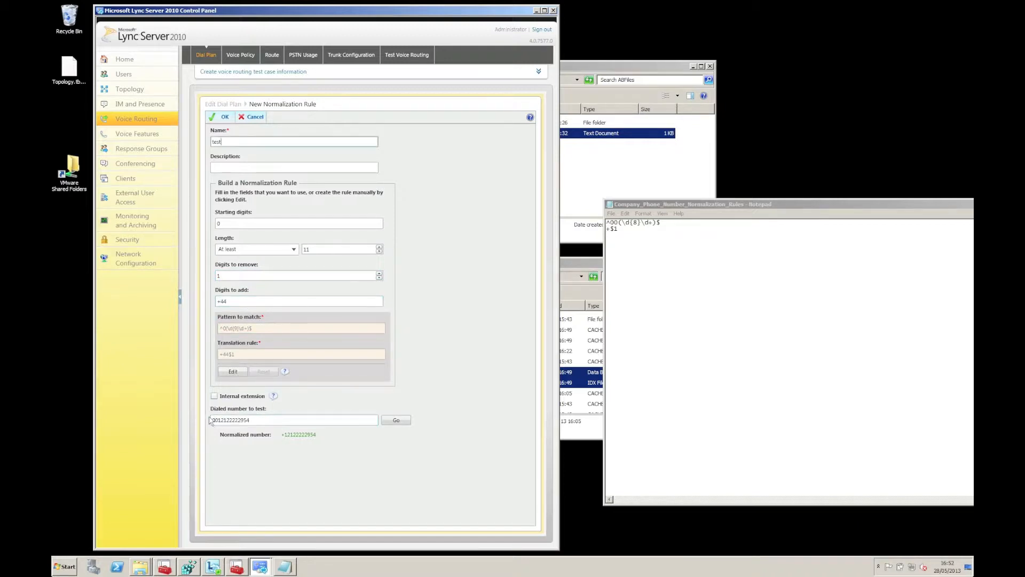
double_click(255, 421)
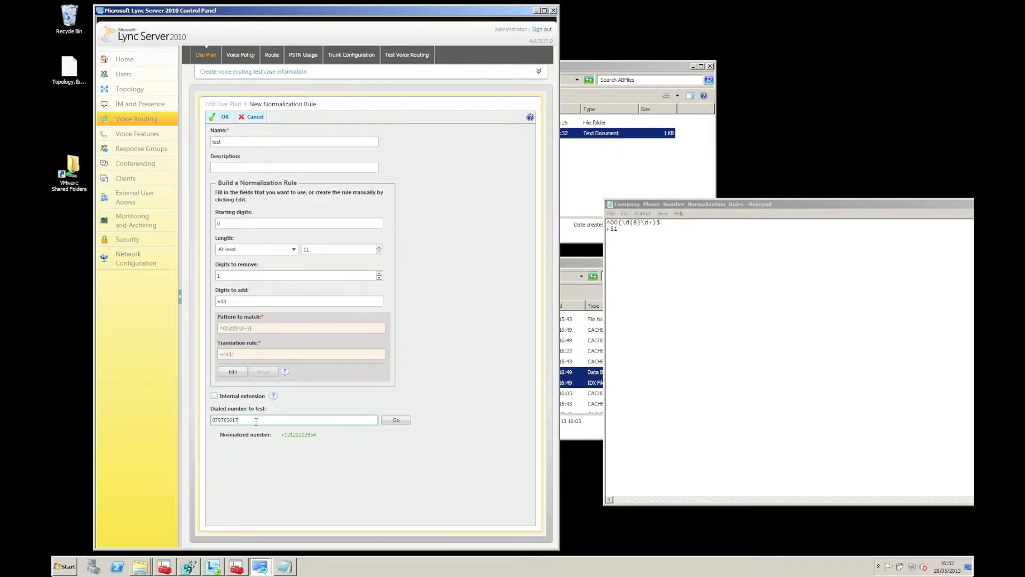
click(401, 422)
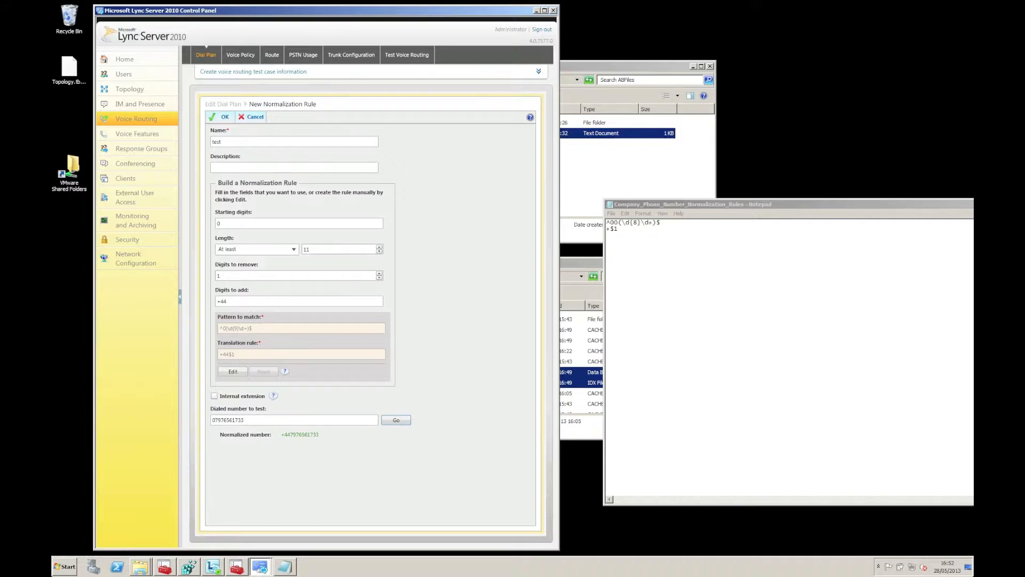
Step: Paste the pattern ^0(\d{9}\d+)$ and translation +44$1 into the rules file
drag(261, 326, 198, 328)
key(ctrl+c)
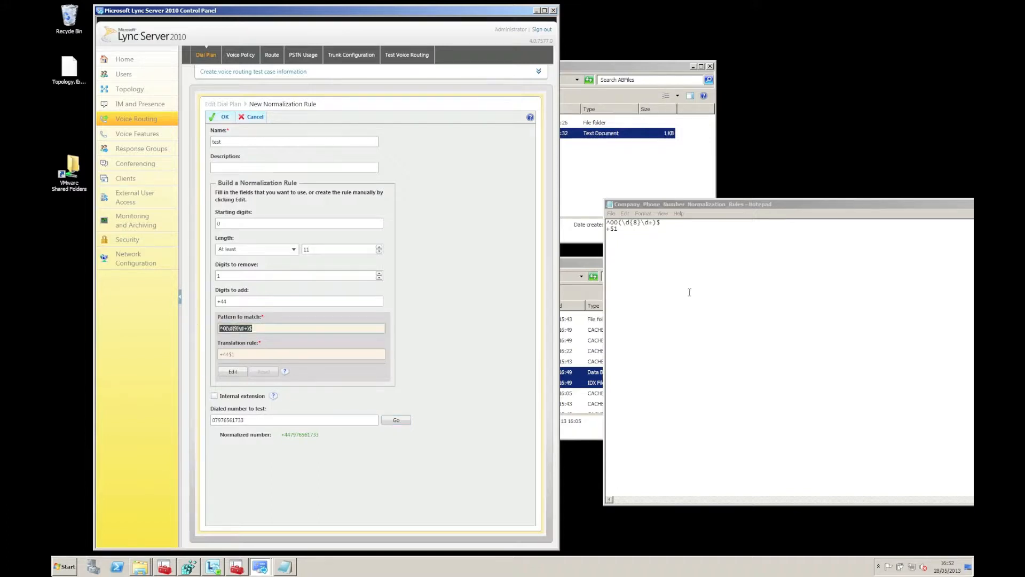
click(656, 244)
key(ctrl+v)
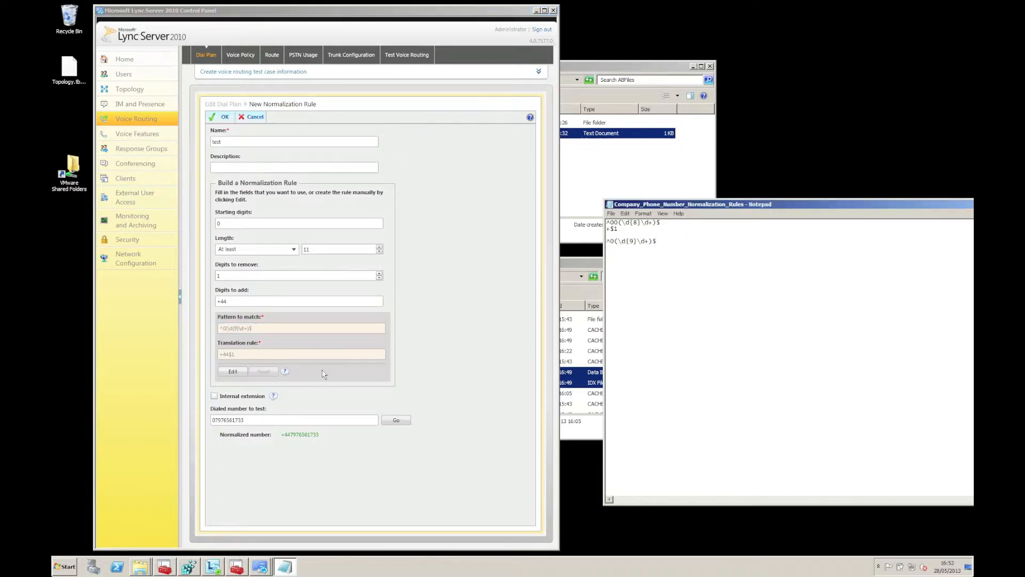
drag(299, 354, 192, 354)
key(ctrl+c)
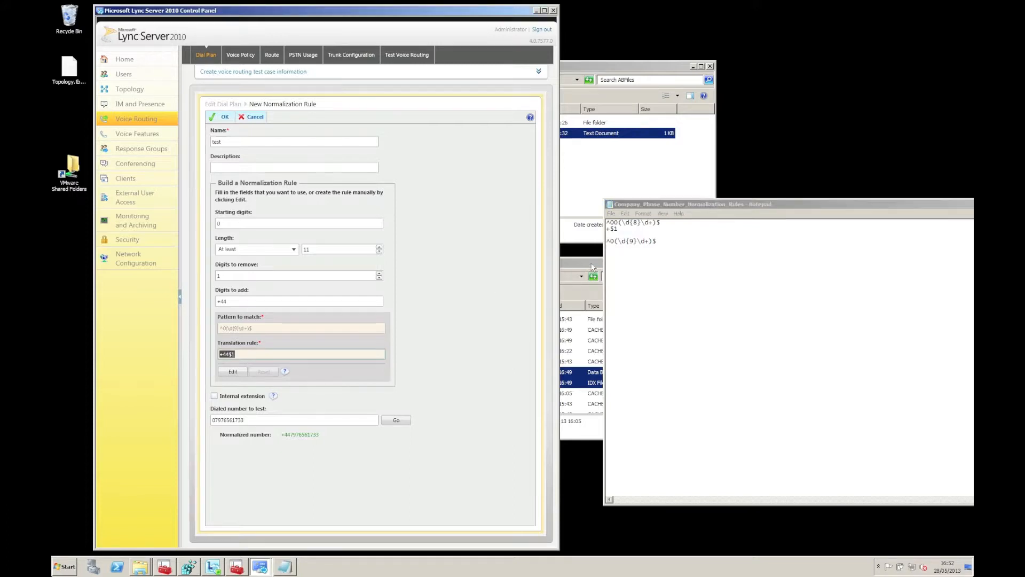
click(614, 252)
key(ctrl+v)
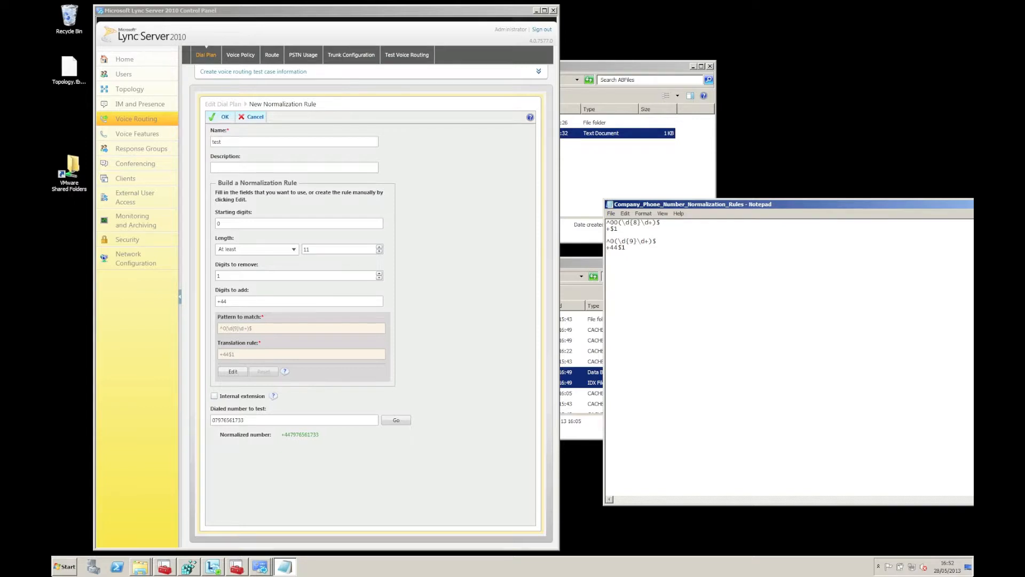
Step: Set the draft rule's length to exactly 4 digits, giving ^(\d{4})$
click(268, 224)
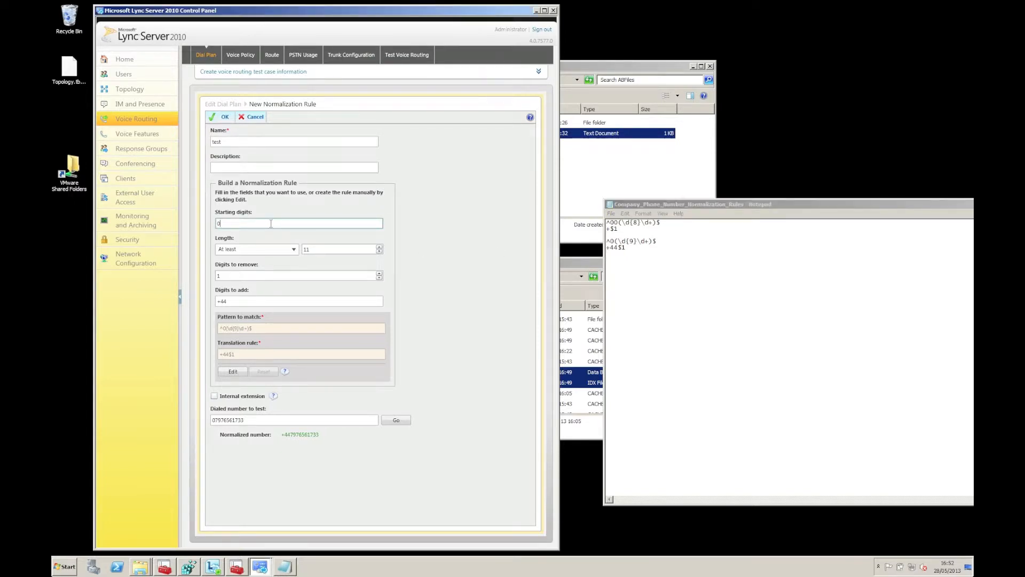
key(Tab)
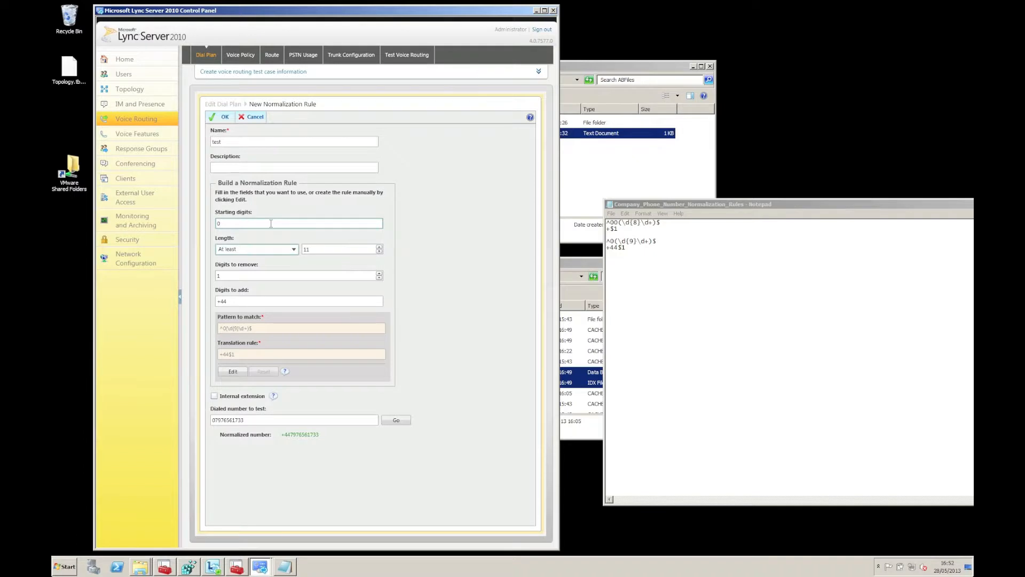
click(286, 250)
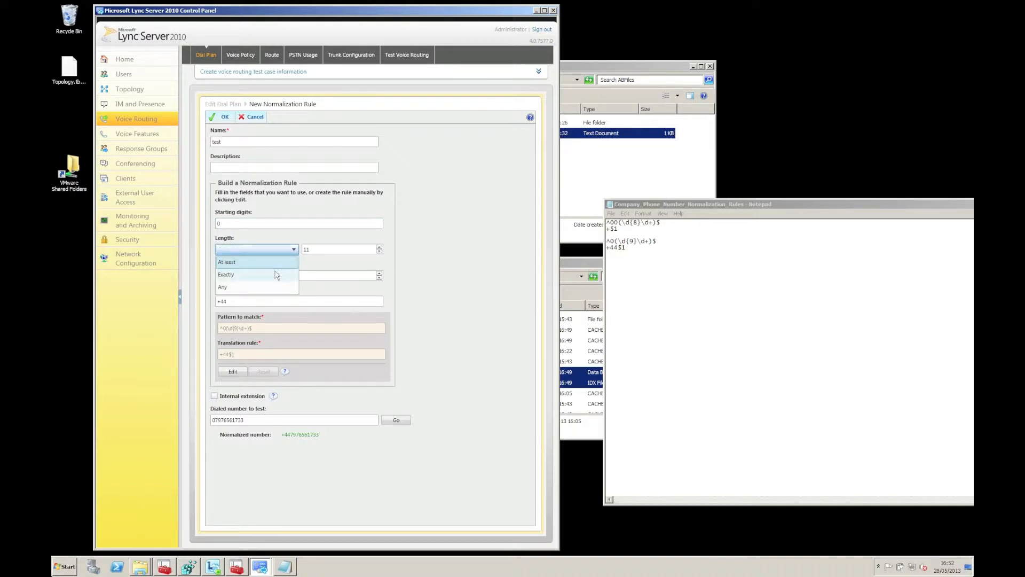
click(277, 273)
click(302, 250)
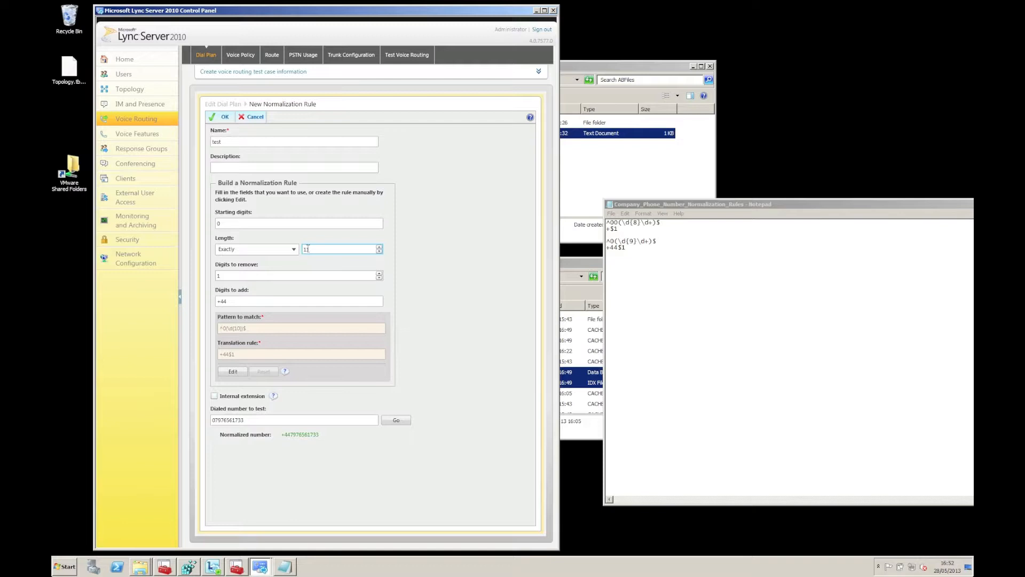
drag(306, 249, 317, 249)
text(4)
key(Tab)
key(Tab)
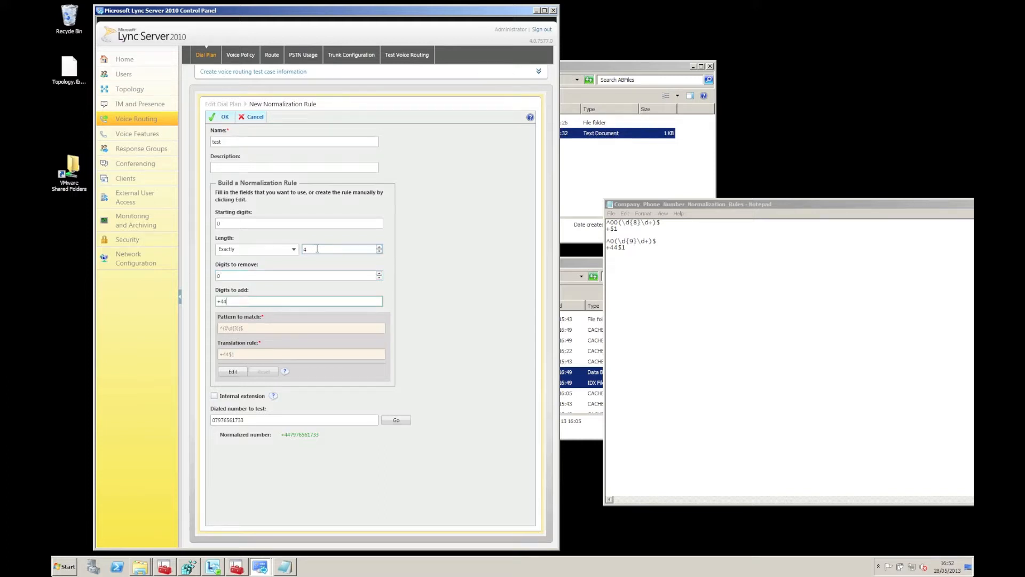
click(236, 567)
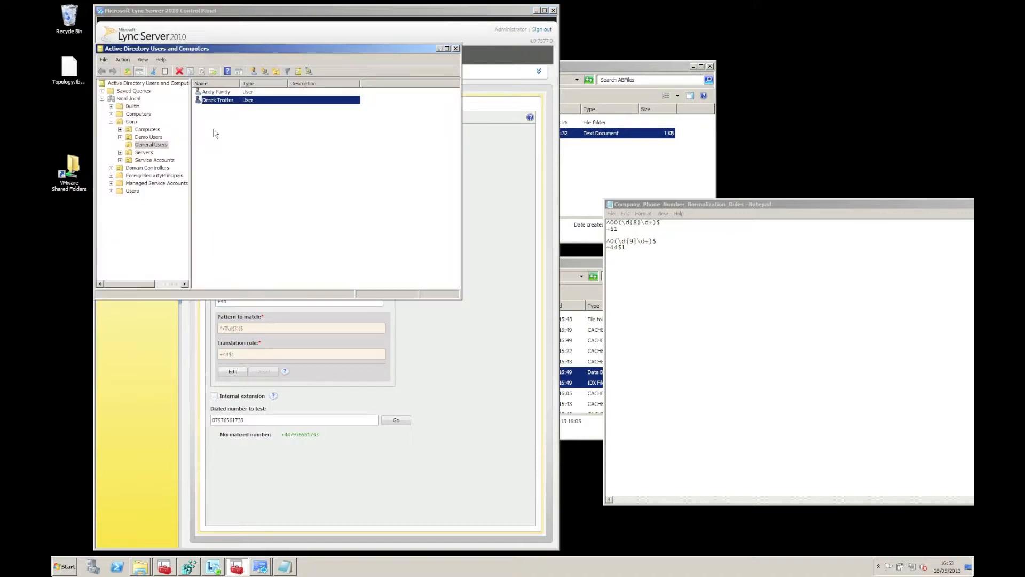
Step: Open the demo user's properties and select the start of his telephone number
double_click(225, 100)
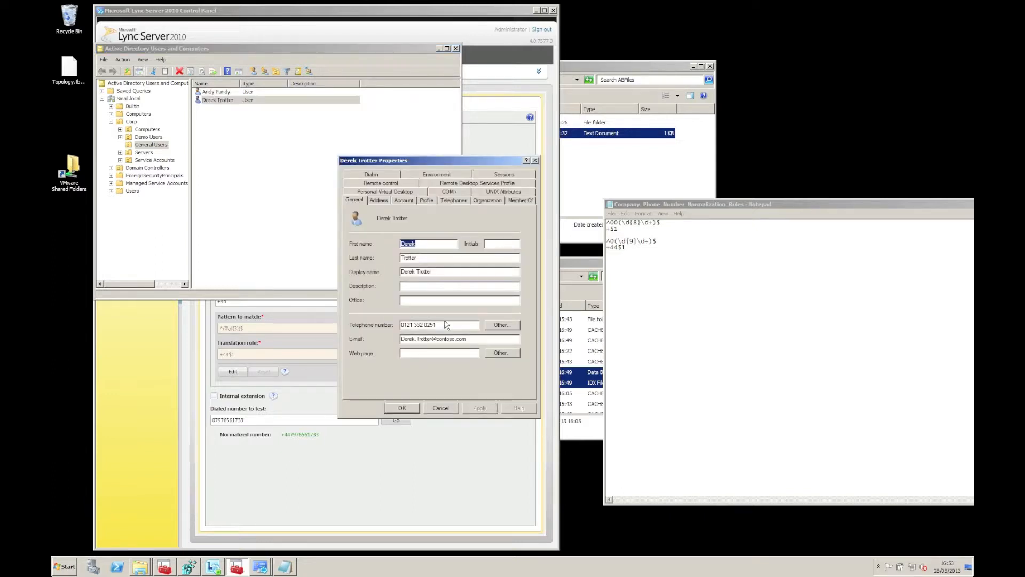
drag(415, 324, 399, 326)
Step: Set the extension rule's Digits to add to +44121332
key(Escape)
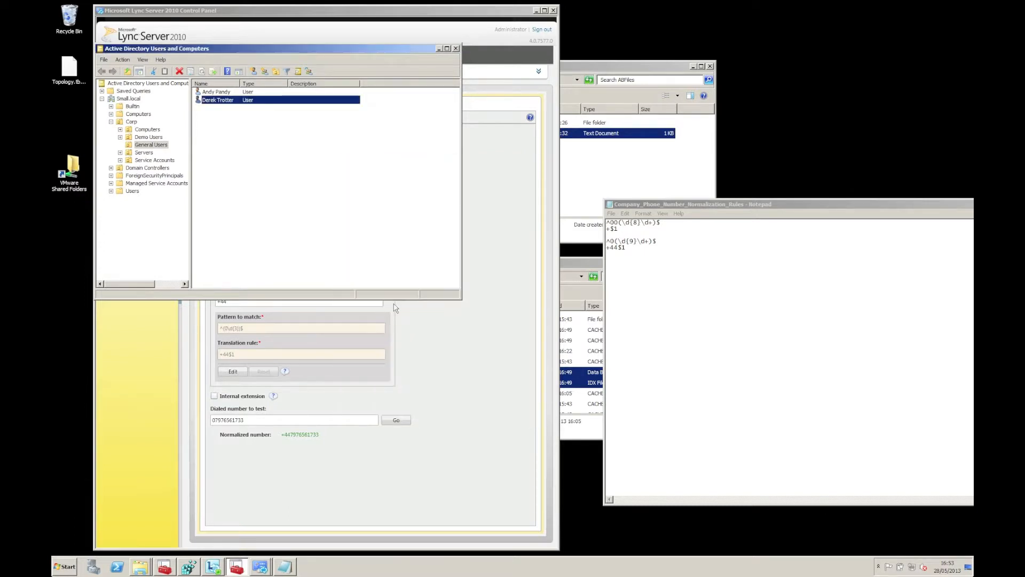
click(439, 49)
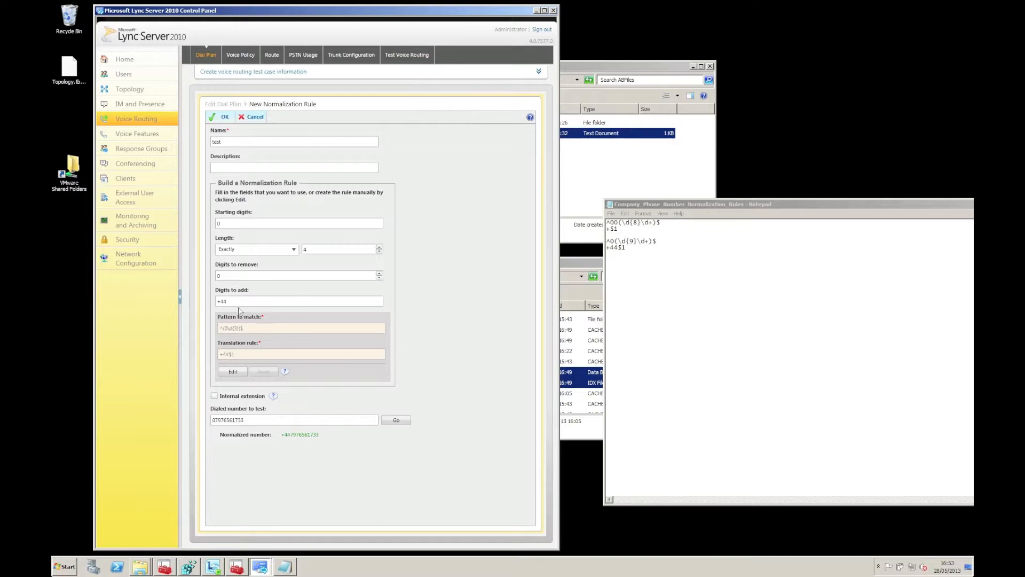
text(0121 332)
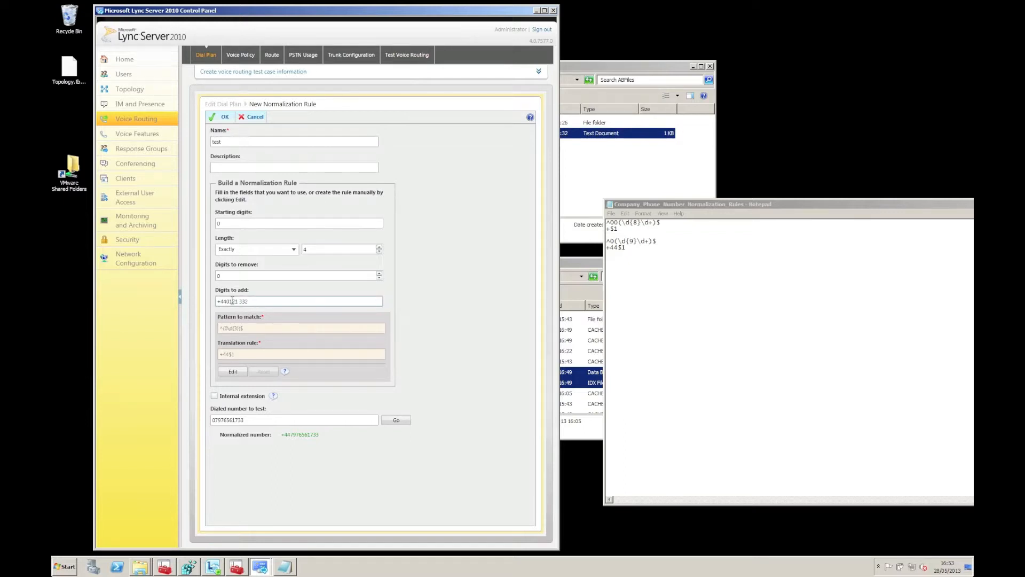
click(231, 301)
key(BackSpace)
click(268, 328)
Step: Paste the pattern ^(0\d{3})$ and translation +44121332$1 into the rules file
drag(268, 329, 183, 331)
key(ctrl+c)
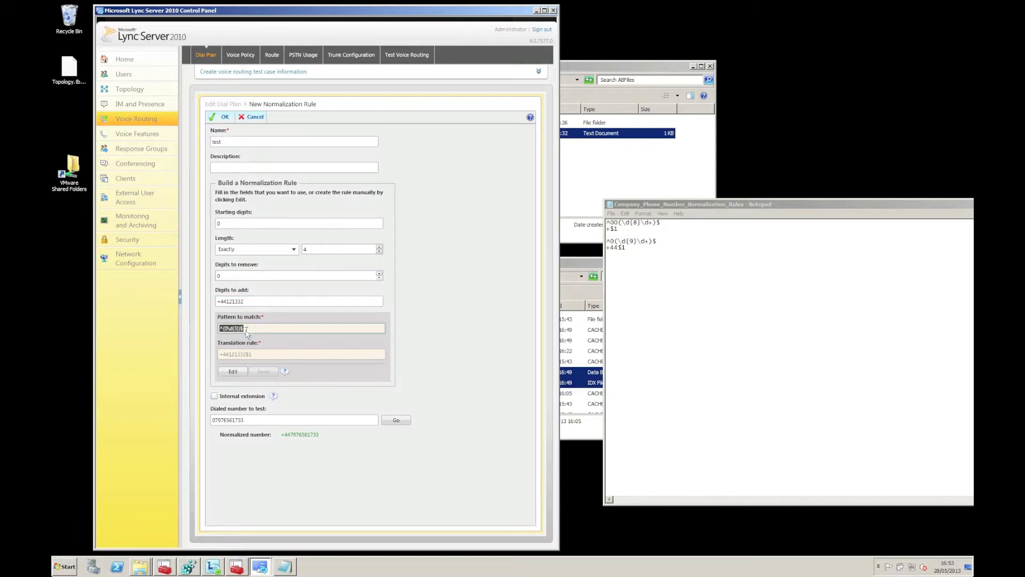
click(630, 260)
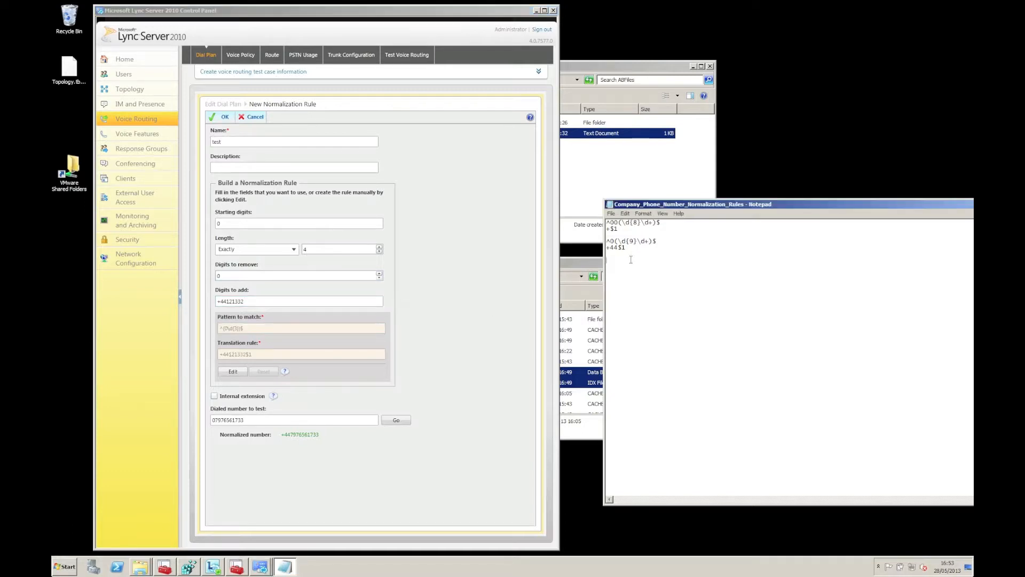
key(ctrl+v)
drag(285, 354, 208, 356)
key(ctrl+c)
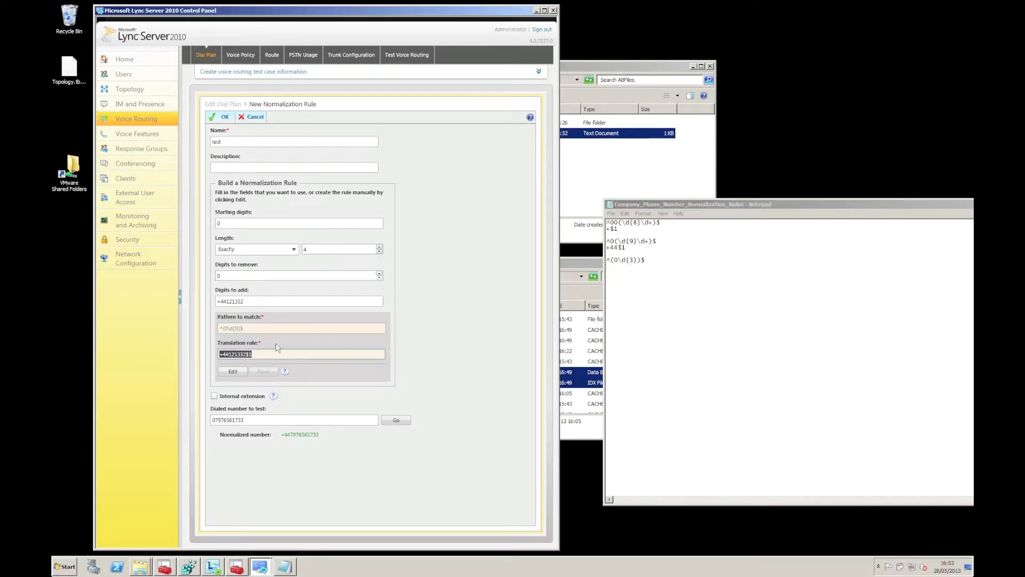
click(612, 279)
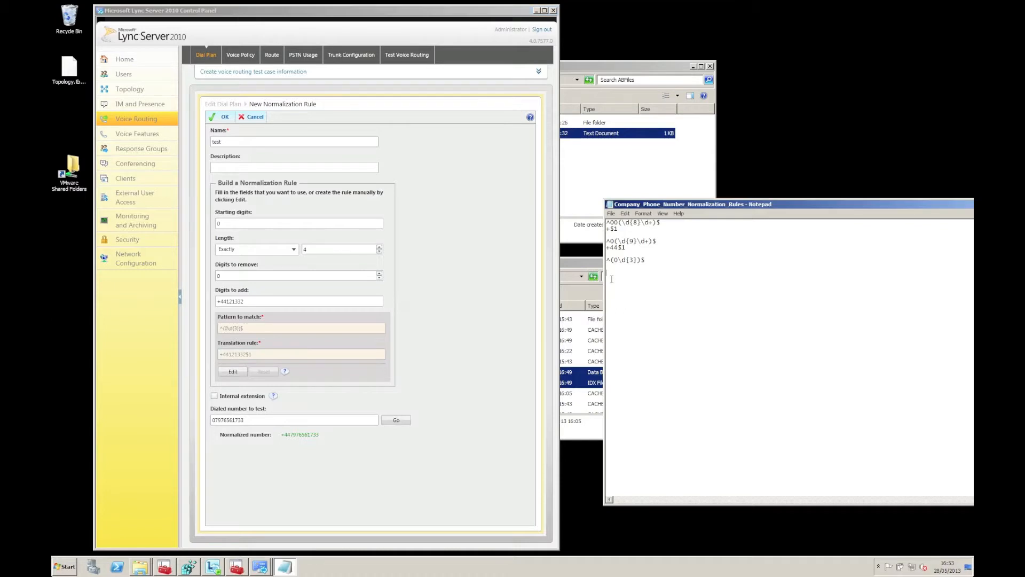
key(ctrl+v)
Step: Cancel the test normalization rule and the dial plan edit
click(256, 122)
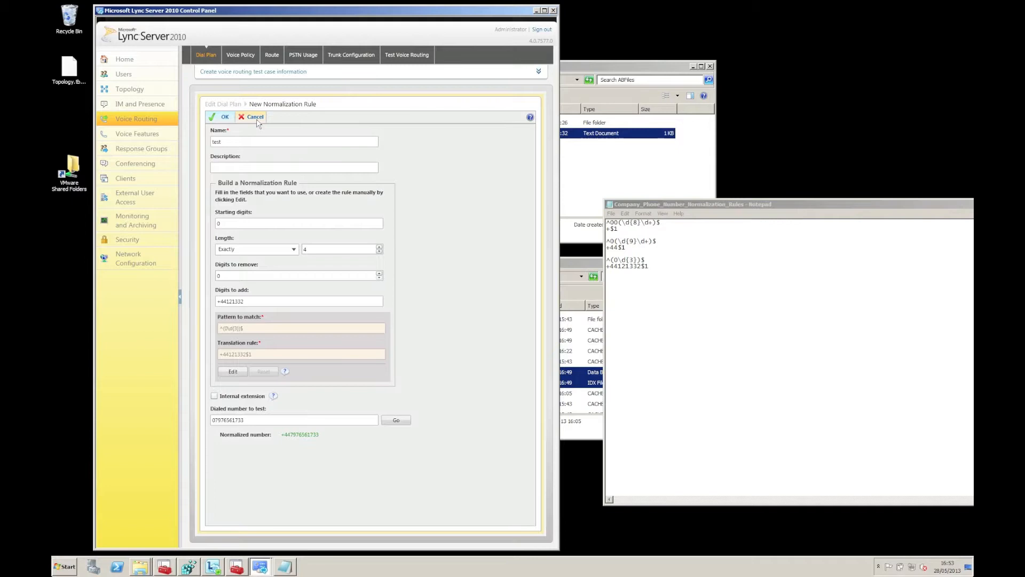
click(255, 117)
click(252, 118)
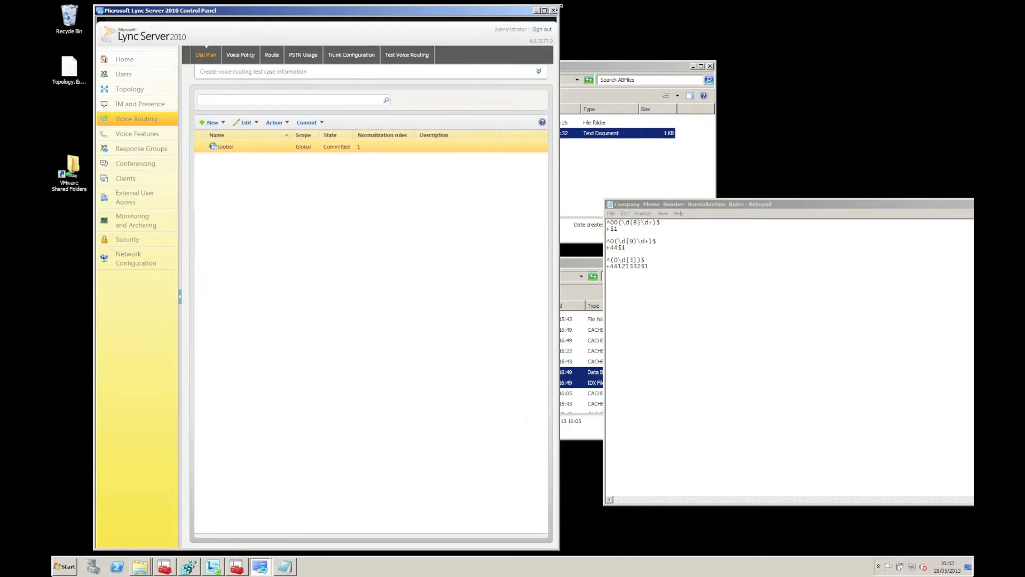
Step: Close the Control Panel, then save and close the Company_Phone_Number_Normalization_Rules file
click(553, 10)
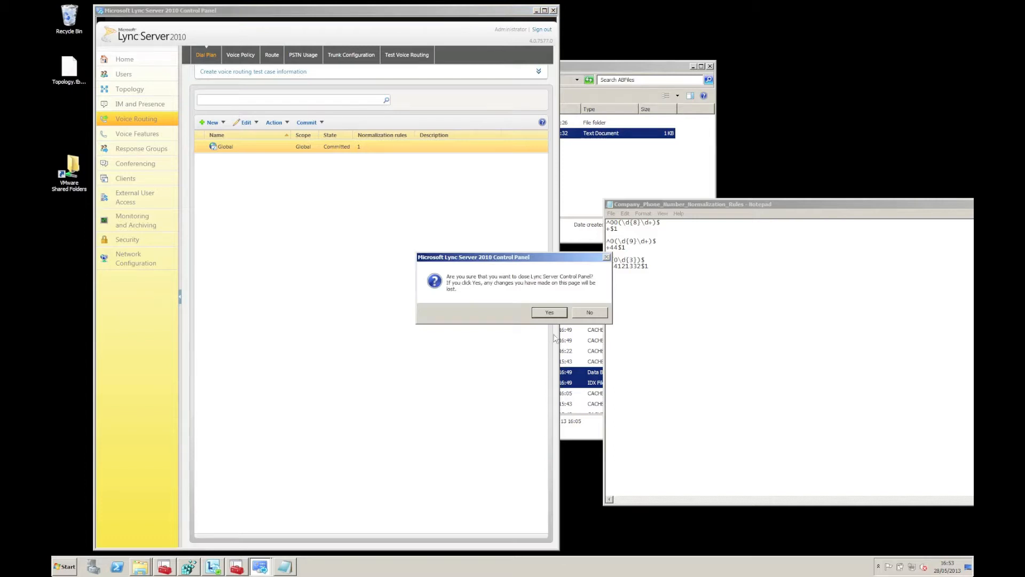
click(550, 312)
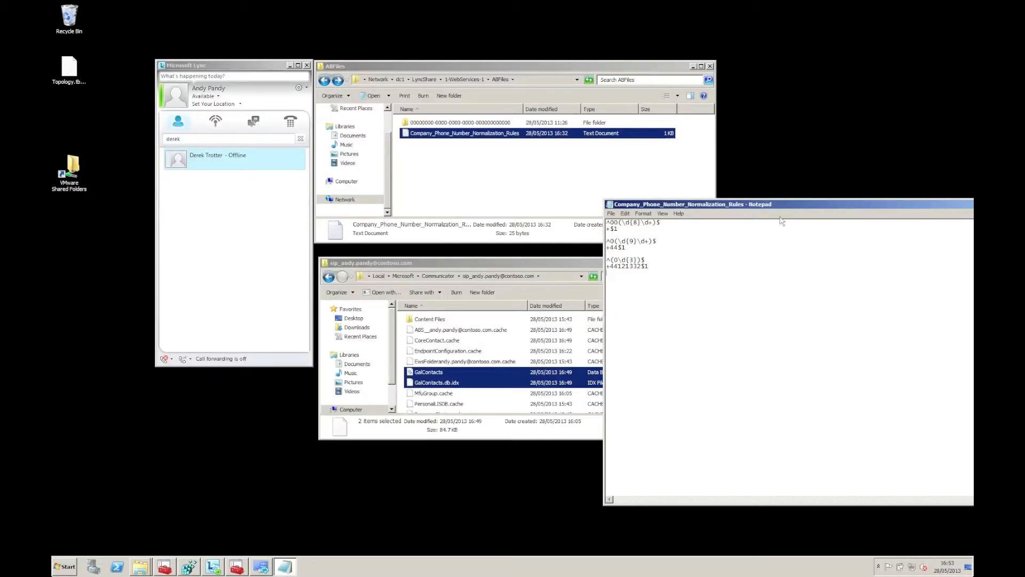
drag(775, 210, 604, 188)
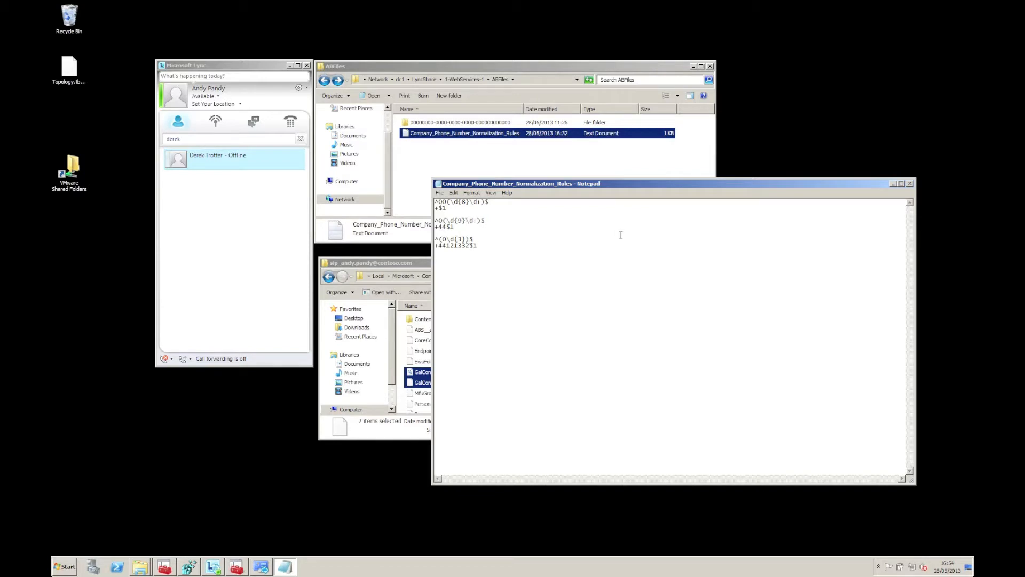
click(910, 184)
key(Return)
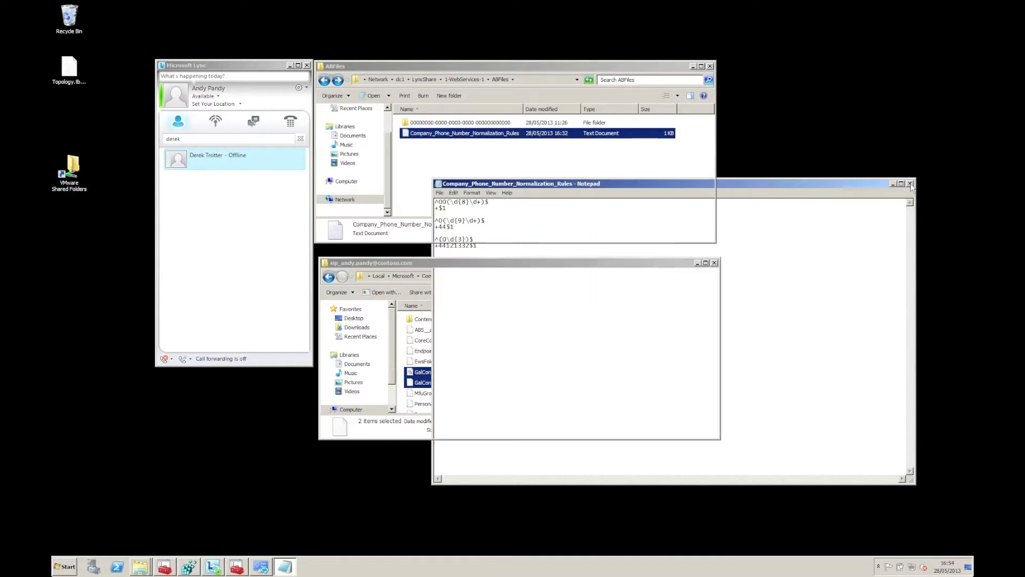
click(688, 197)
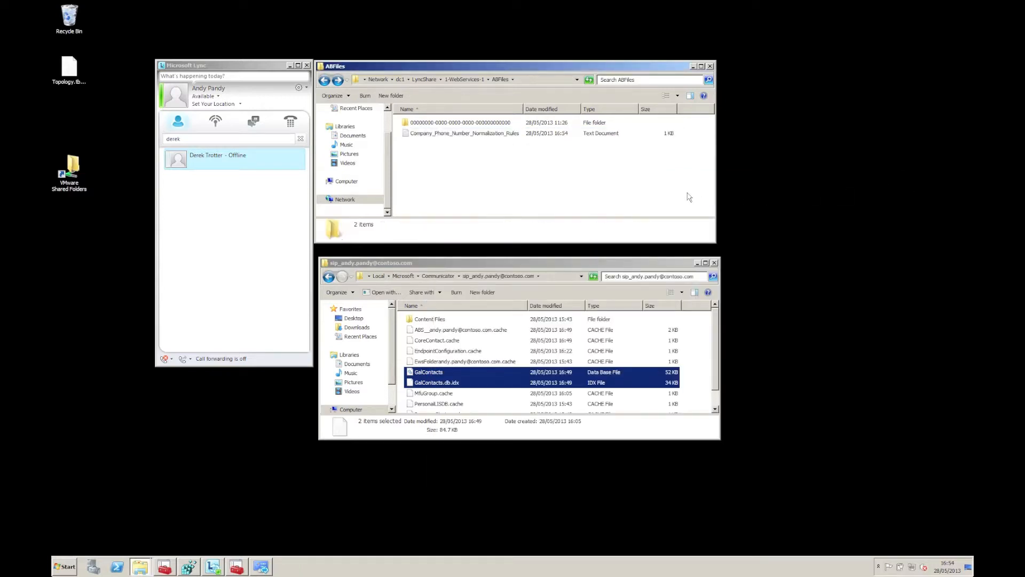
Step: Run Update-CsAddressBook -Verbose in the Lync Server Management Shell
key(super)
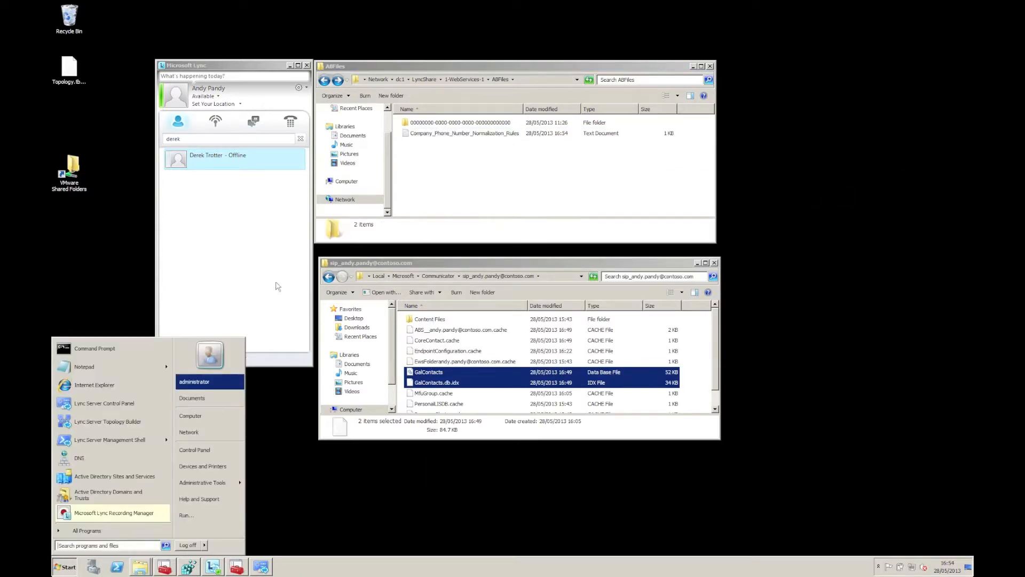
click(160, 403)
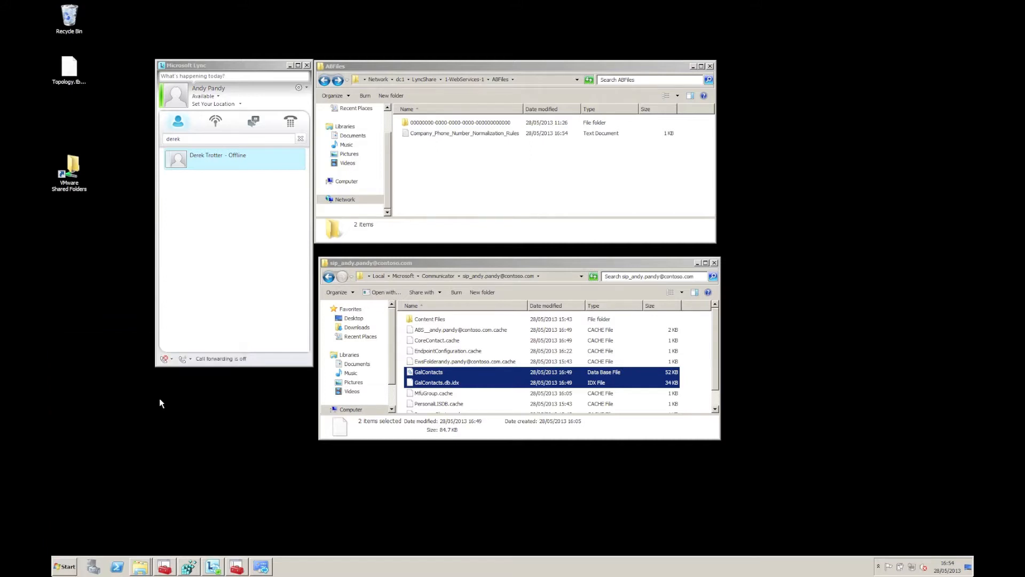
key(super)
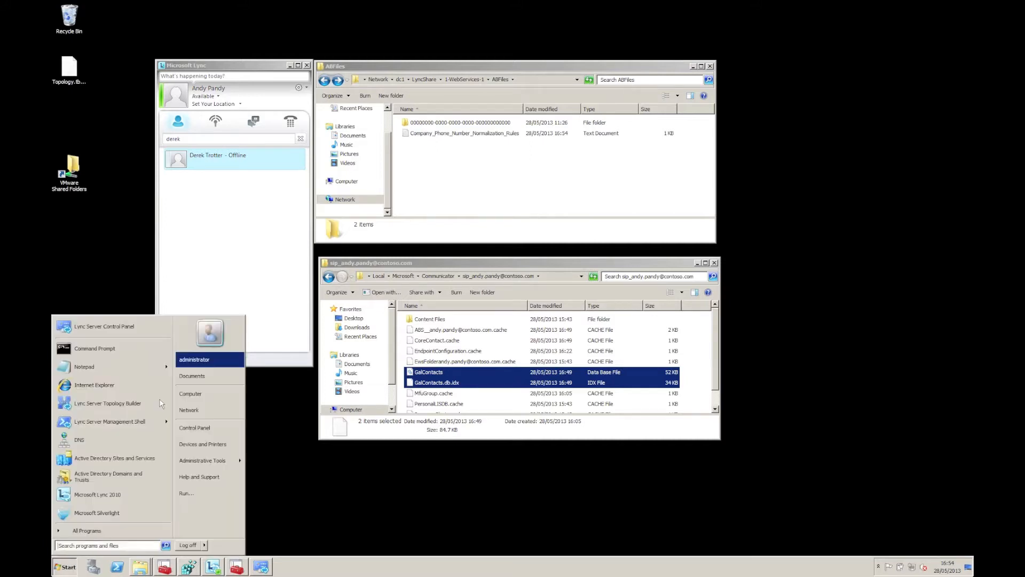
click(147, 424)
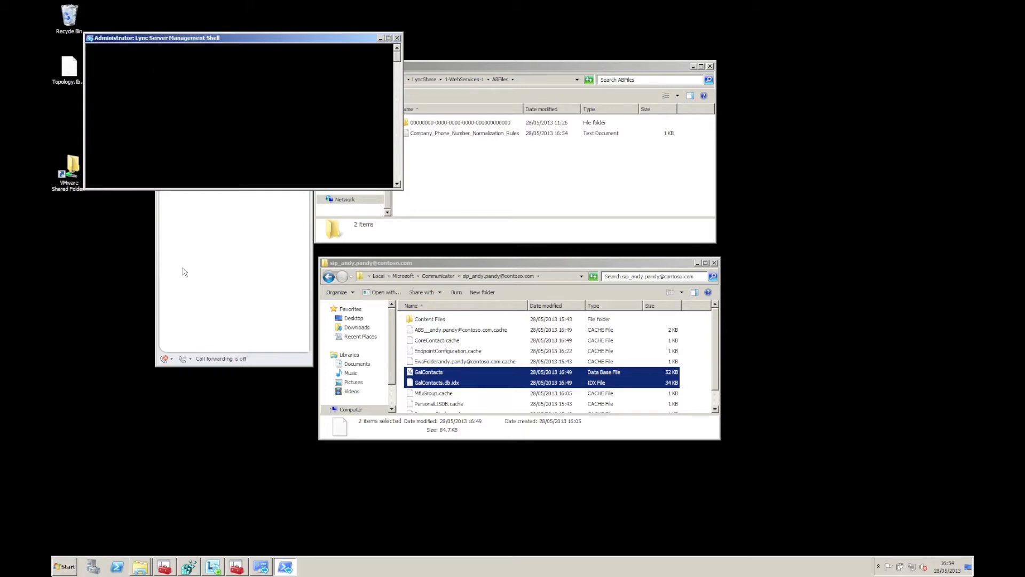
drag(198, 40, 319, 108)
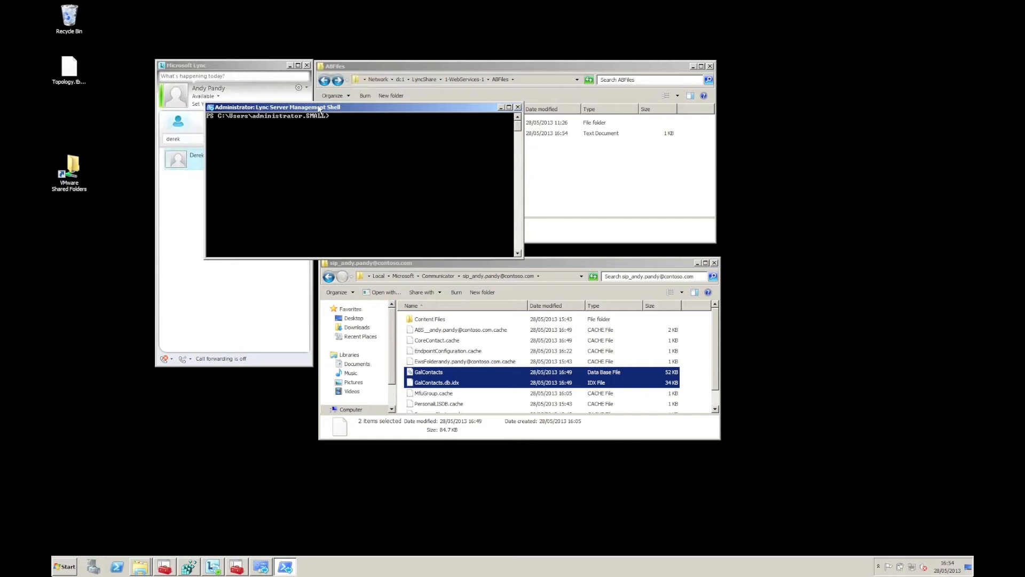
text(update-csaddressbook -verbose)
key(Return)
Step: Sign out of the Lync 2010 client
drag(341, 105, 425, 95)
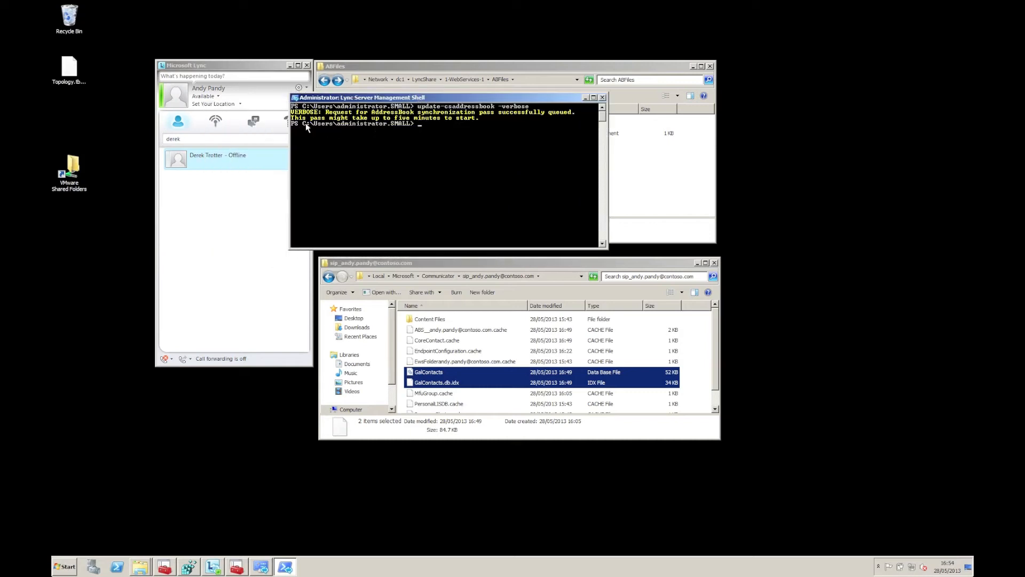
click(203, 96)
click(223, 189)
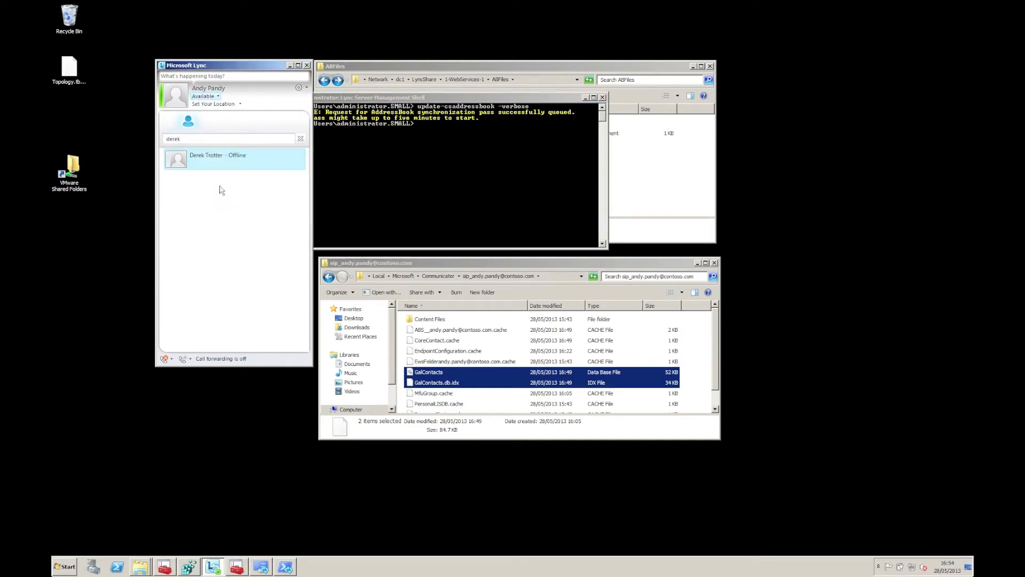
Step: Delete GalContacts and GalContacts.db.idx from the Lync cache folder, then launch eventvwr
click(446, 372)
ctrl+click(450, 382)
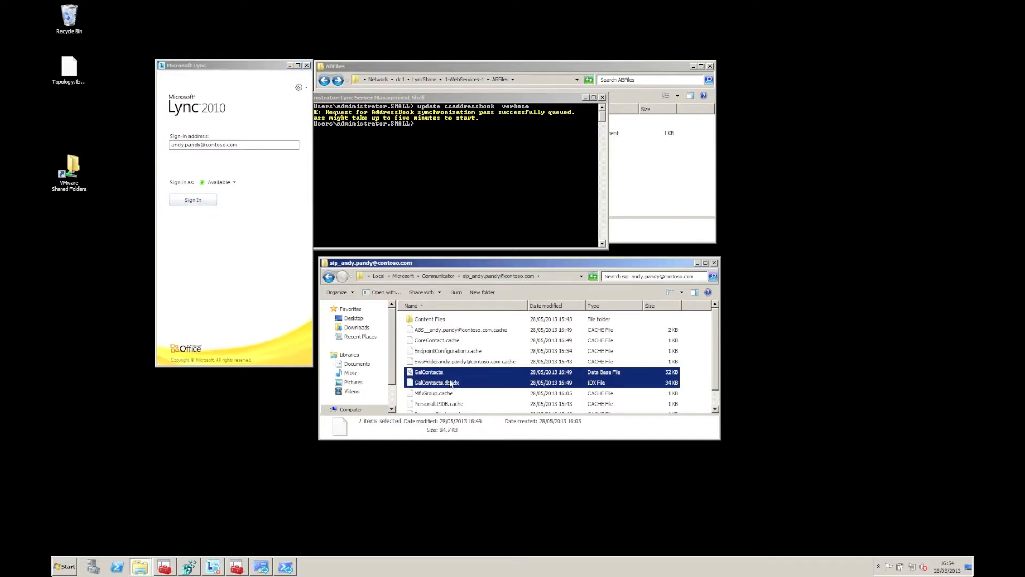
key(Delete)
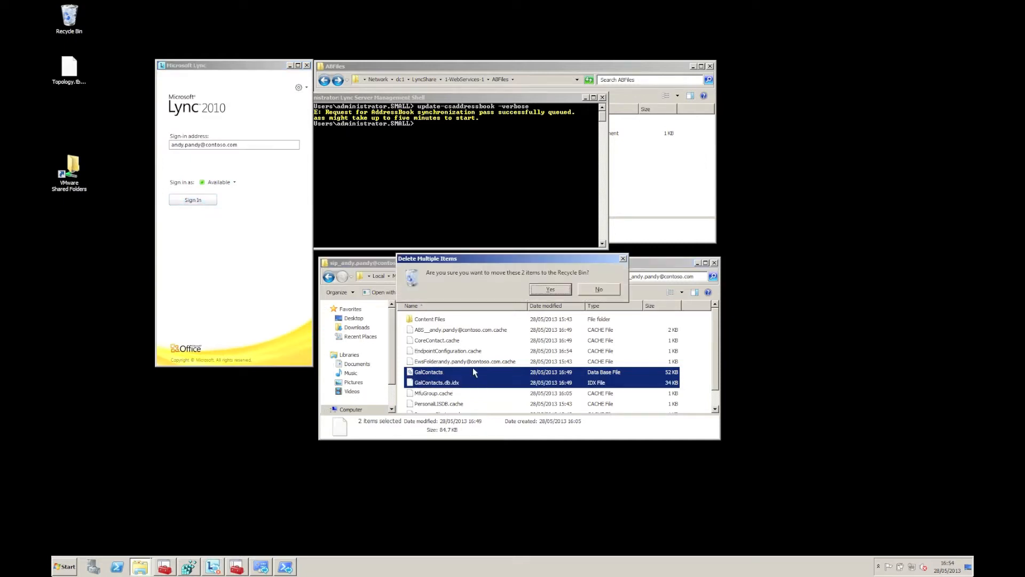
key(super)
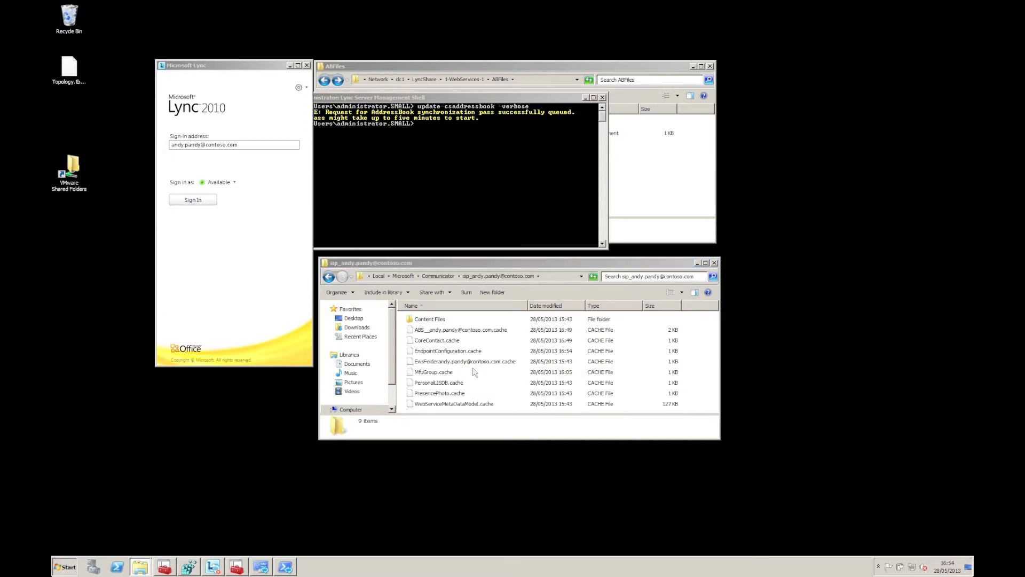
text(eventvwr)
key(Return)
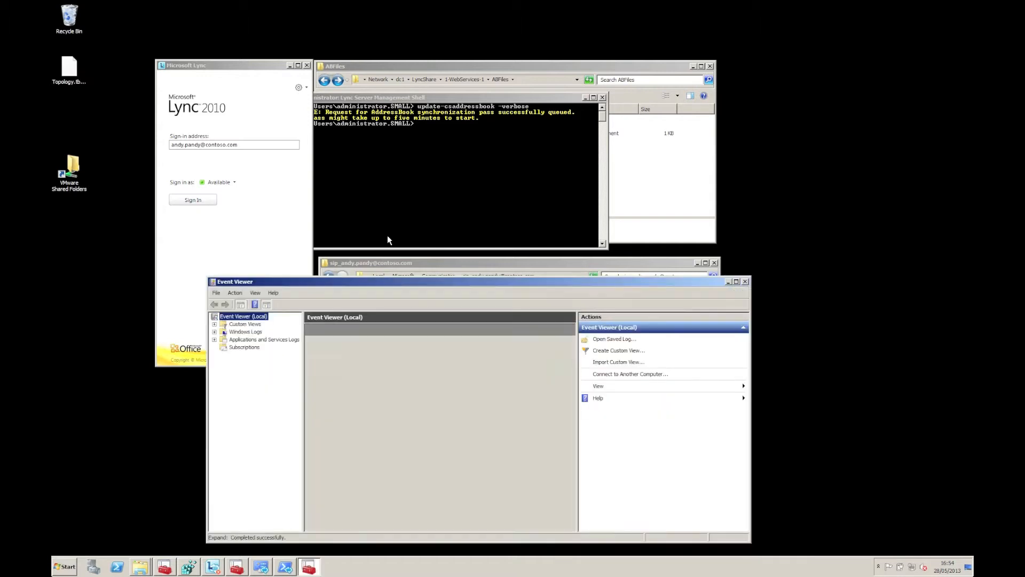
Step: Review Lync Server log events 21004 and 21056, then close Event Viewer
double_click(257, 332)
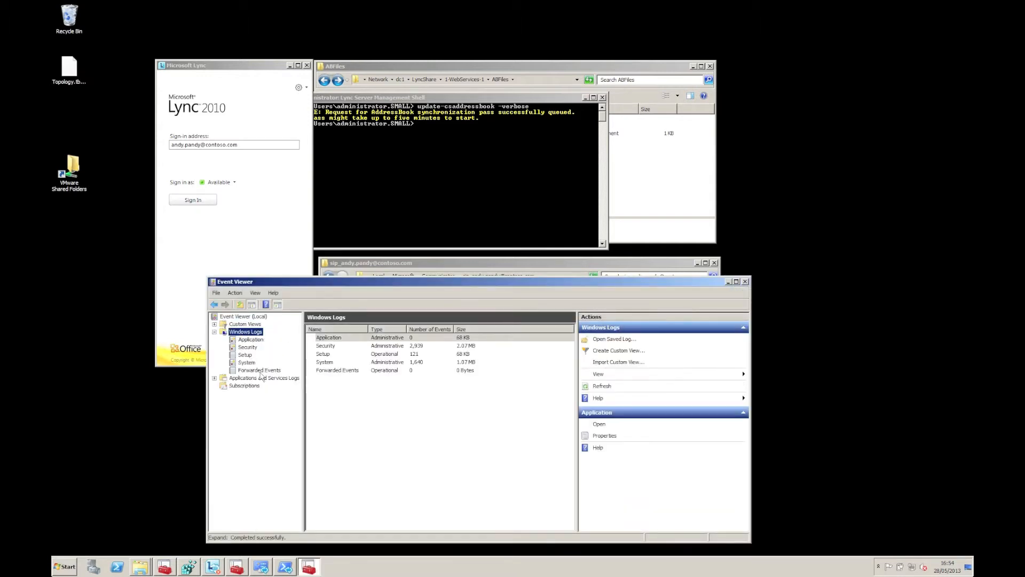
double_click(264, 378)
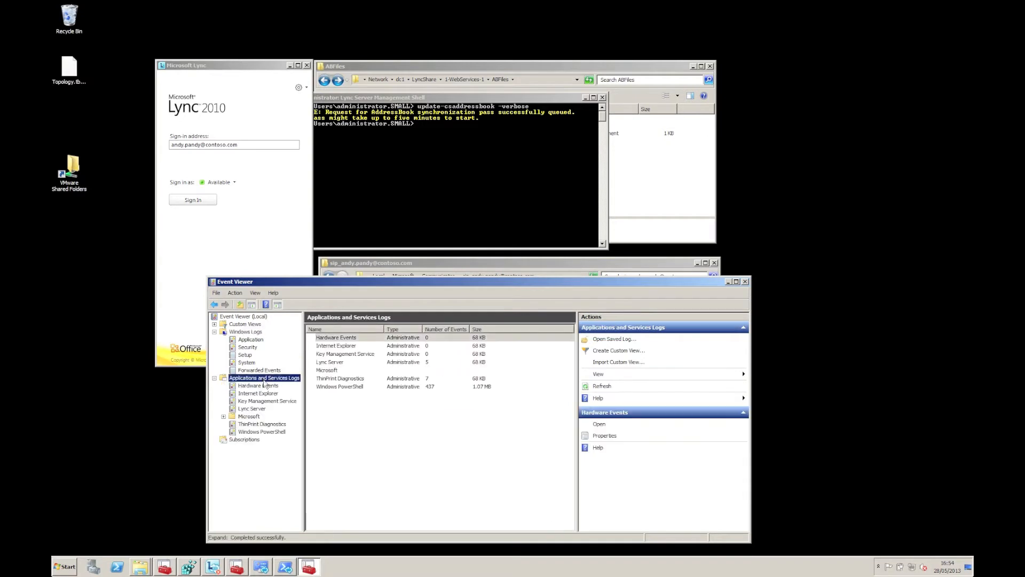
click(254, 410)
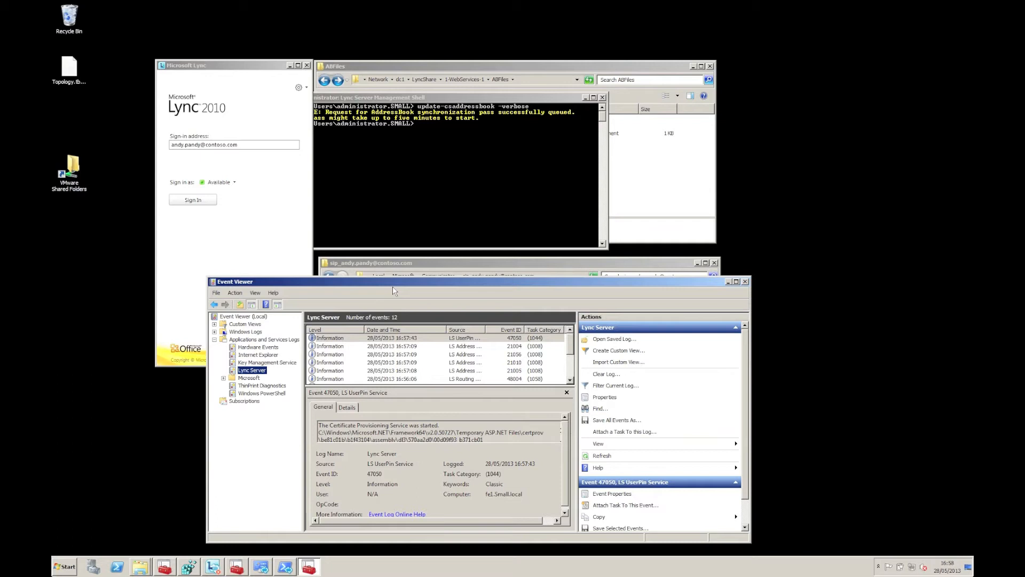
click(412, 347)
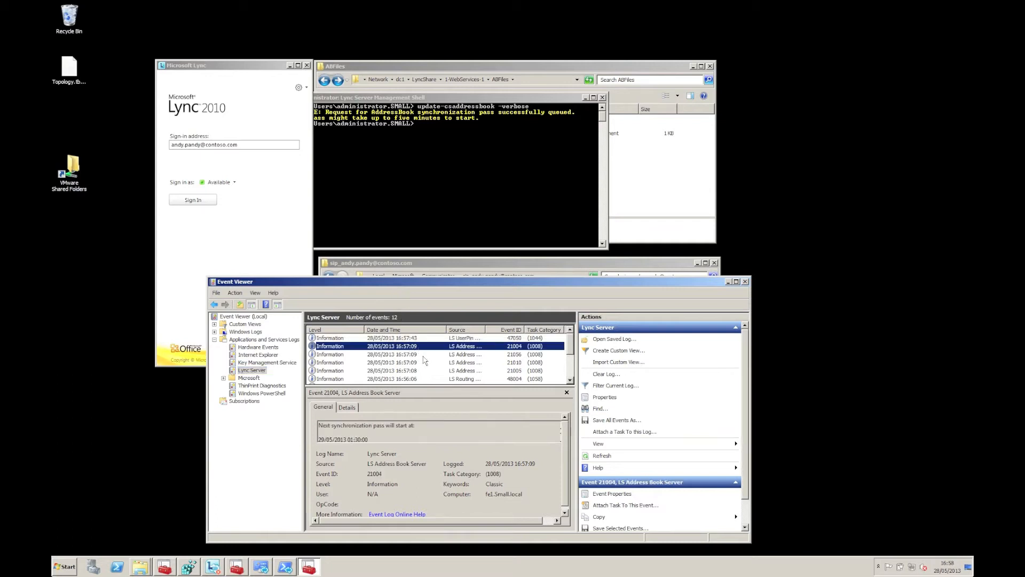
click(422, 355)
click(416, 344)
click(745, 282)
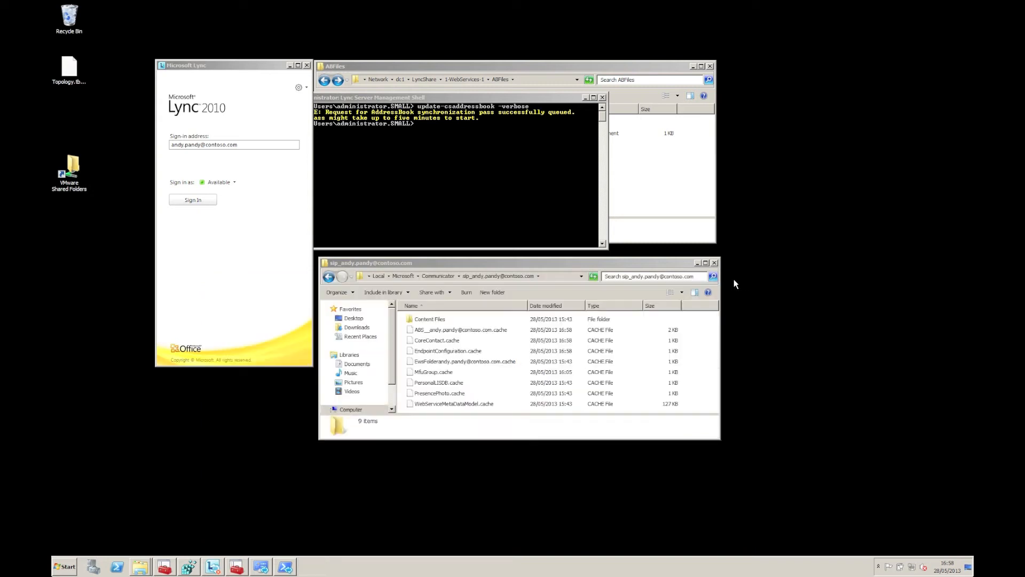
Step: Sign back in to Lync 2010
click(477, 342)
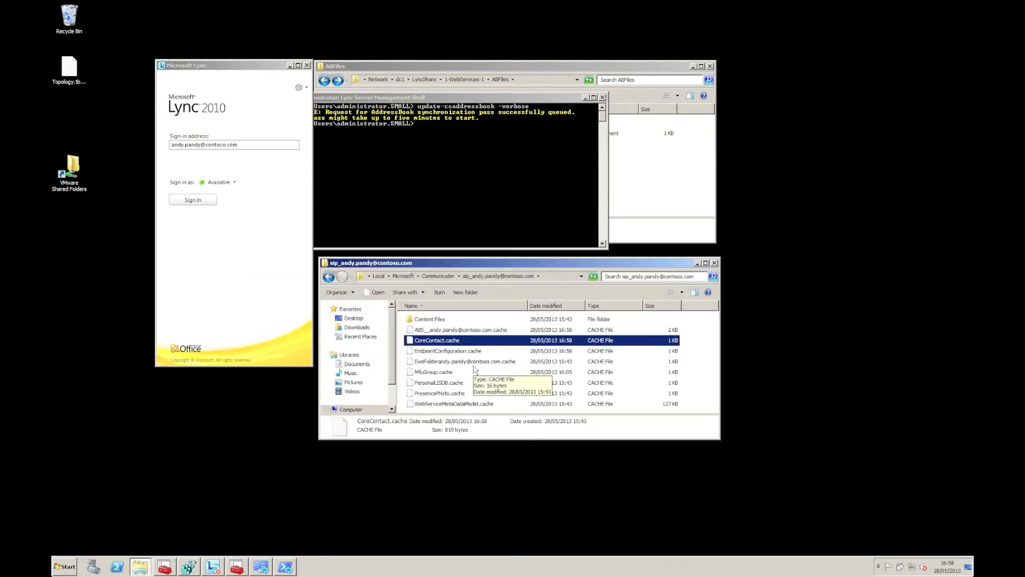
click(252, 272)
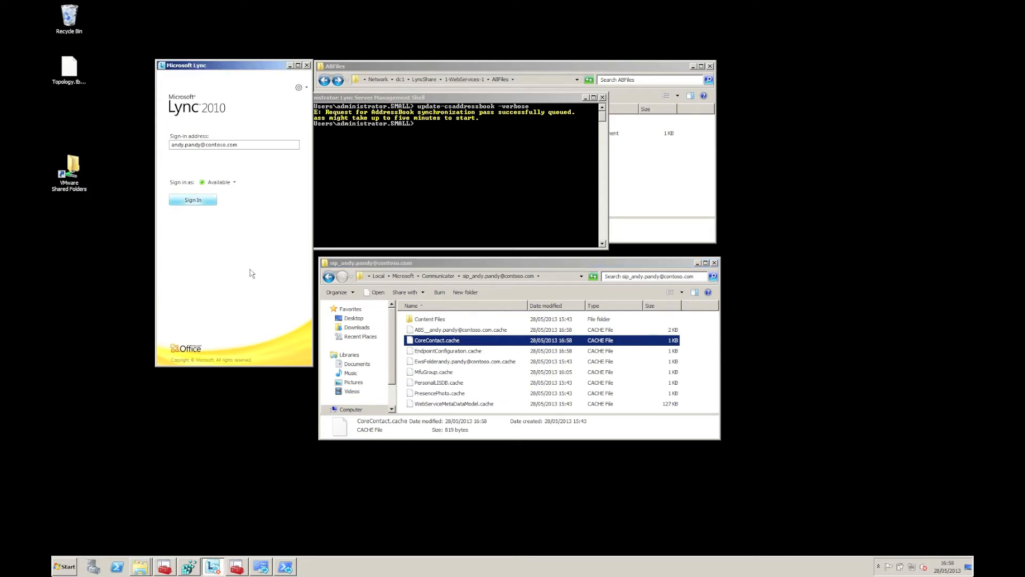
click(193, 200)
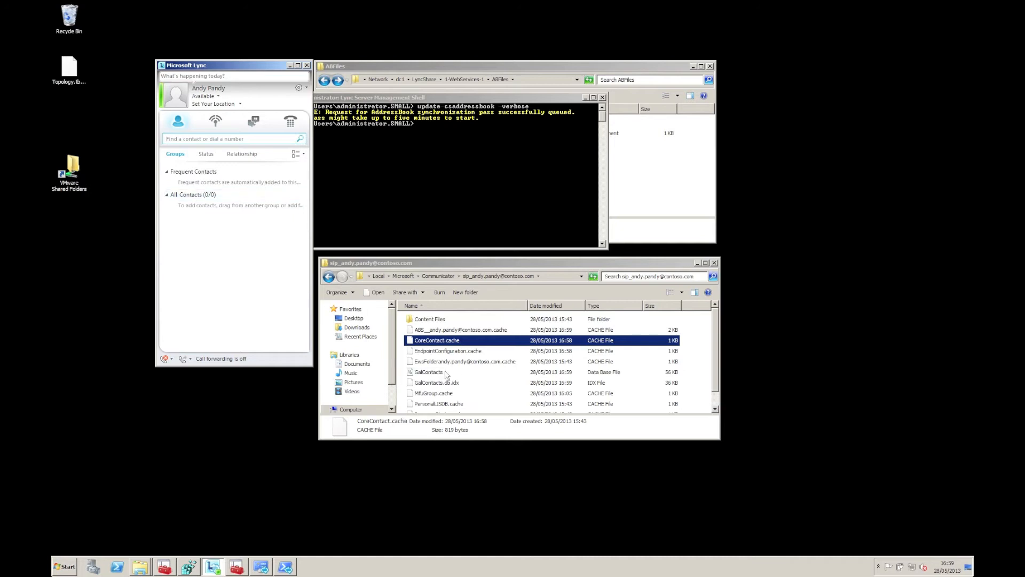
Step: Check the new GalContacts files and search Lync contacts for the test user's name
click(445, 374)
click(445, 383)
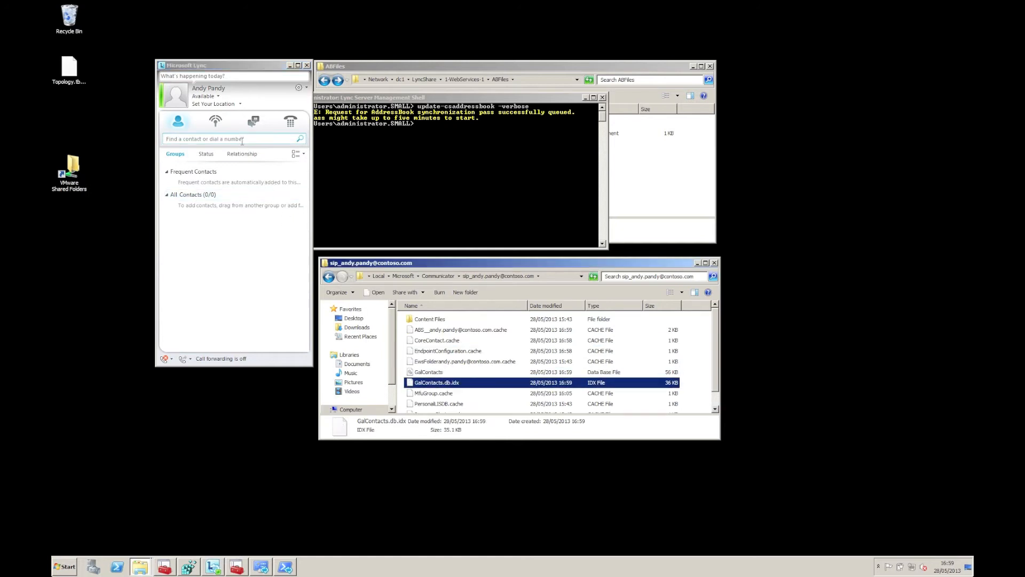
click(242, 139)
text(derek)
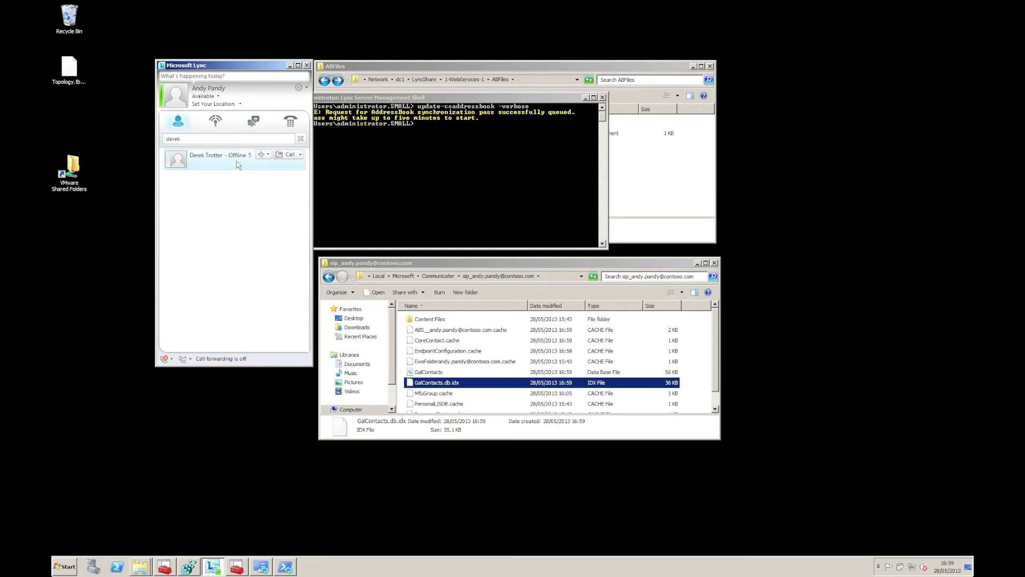
Step: View the found contact's Work and Mobile numbers from its Call menu
right_click(238, 168)
mouse_move(277, 192)
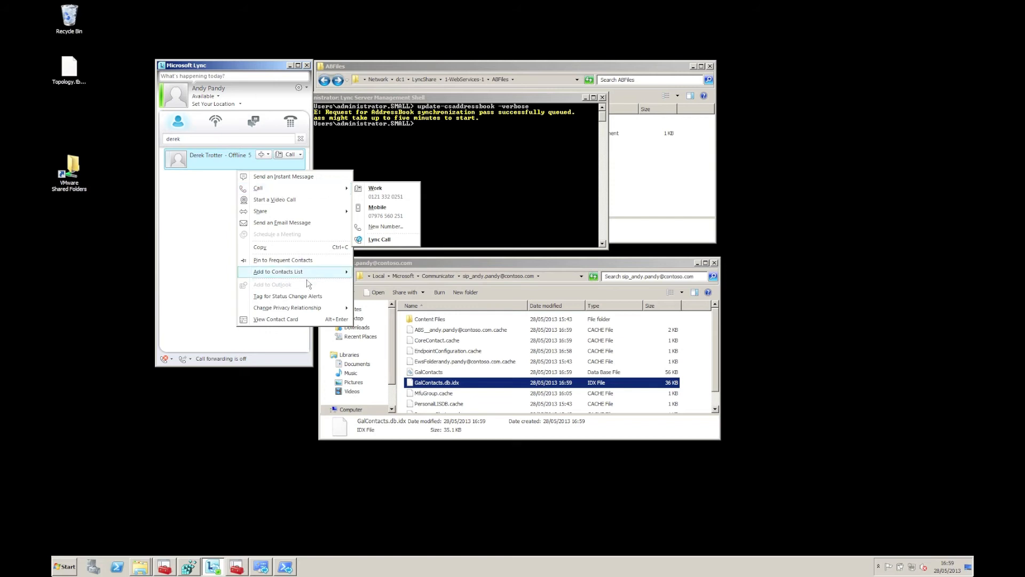
mouse_move(319, 310)
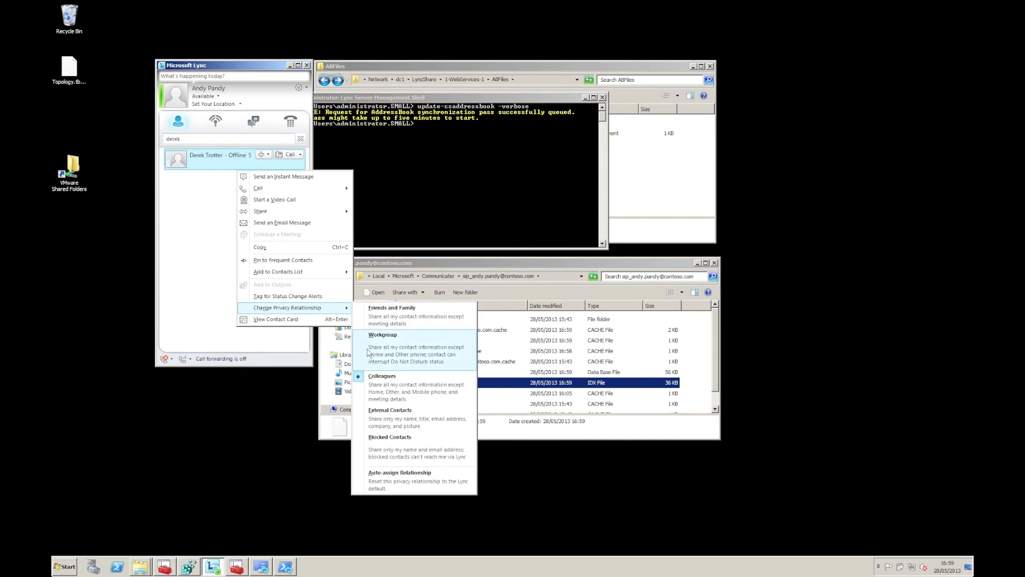
Step: Keep the contact's privacy at Colleagues and close the Management Shell
click(441, 405)
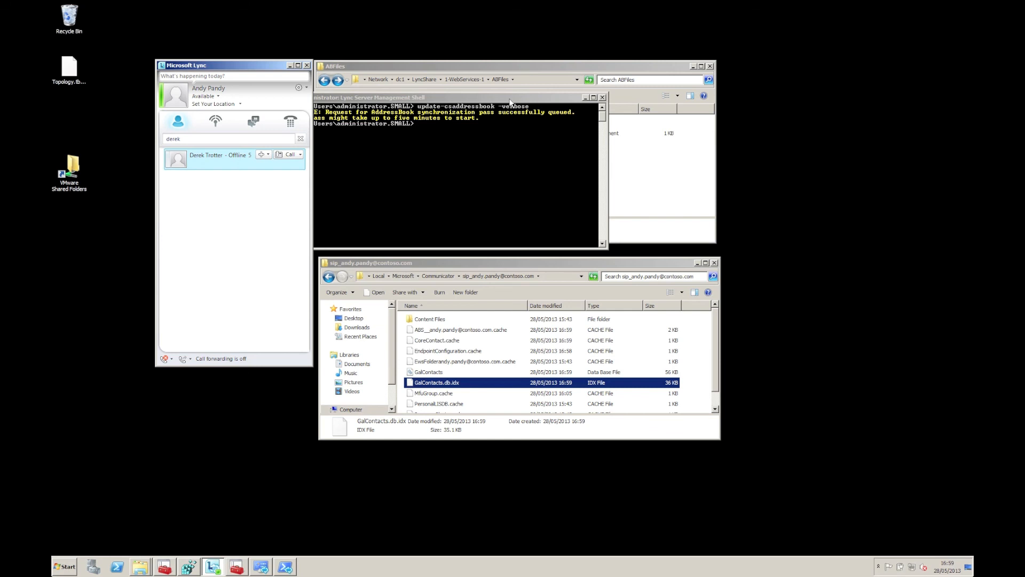
click(602, 100)
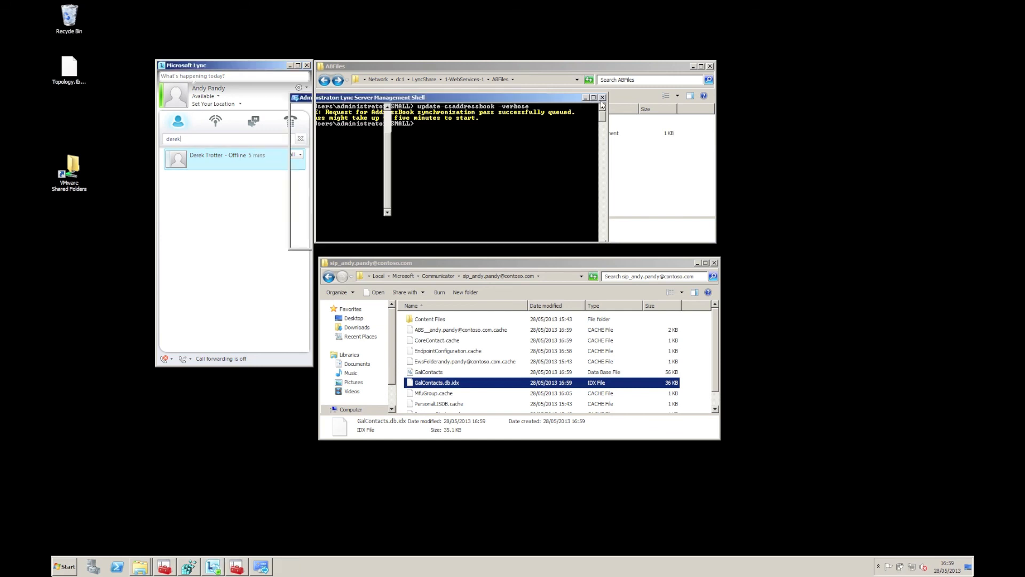
click(602, 186)
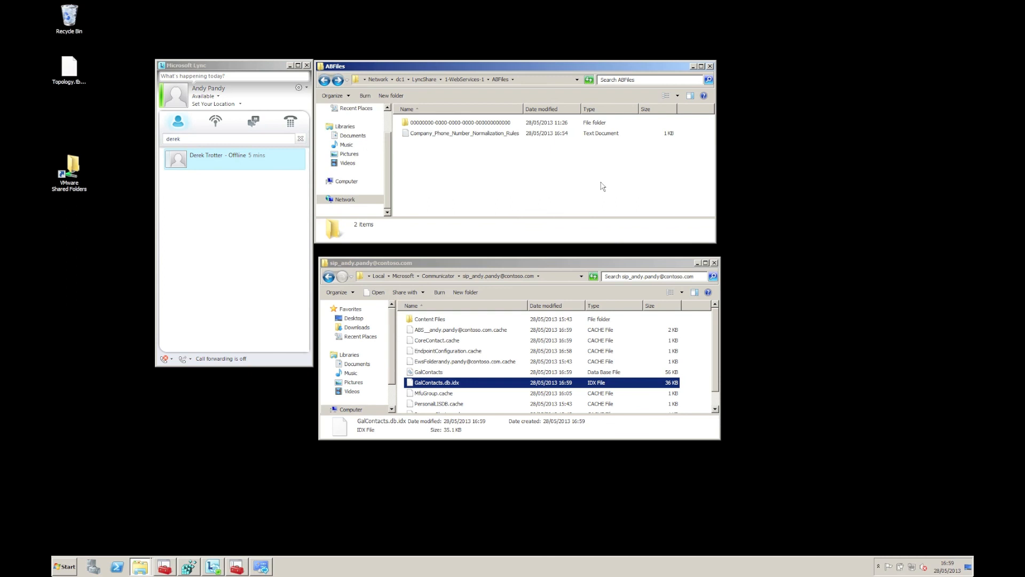